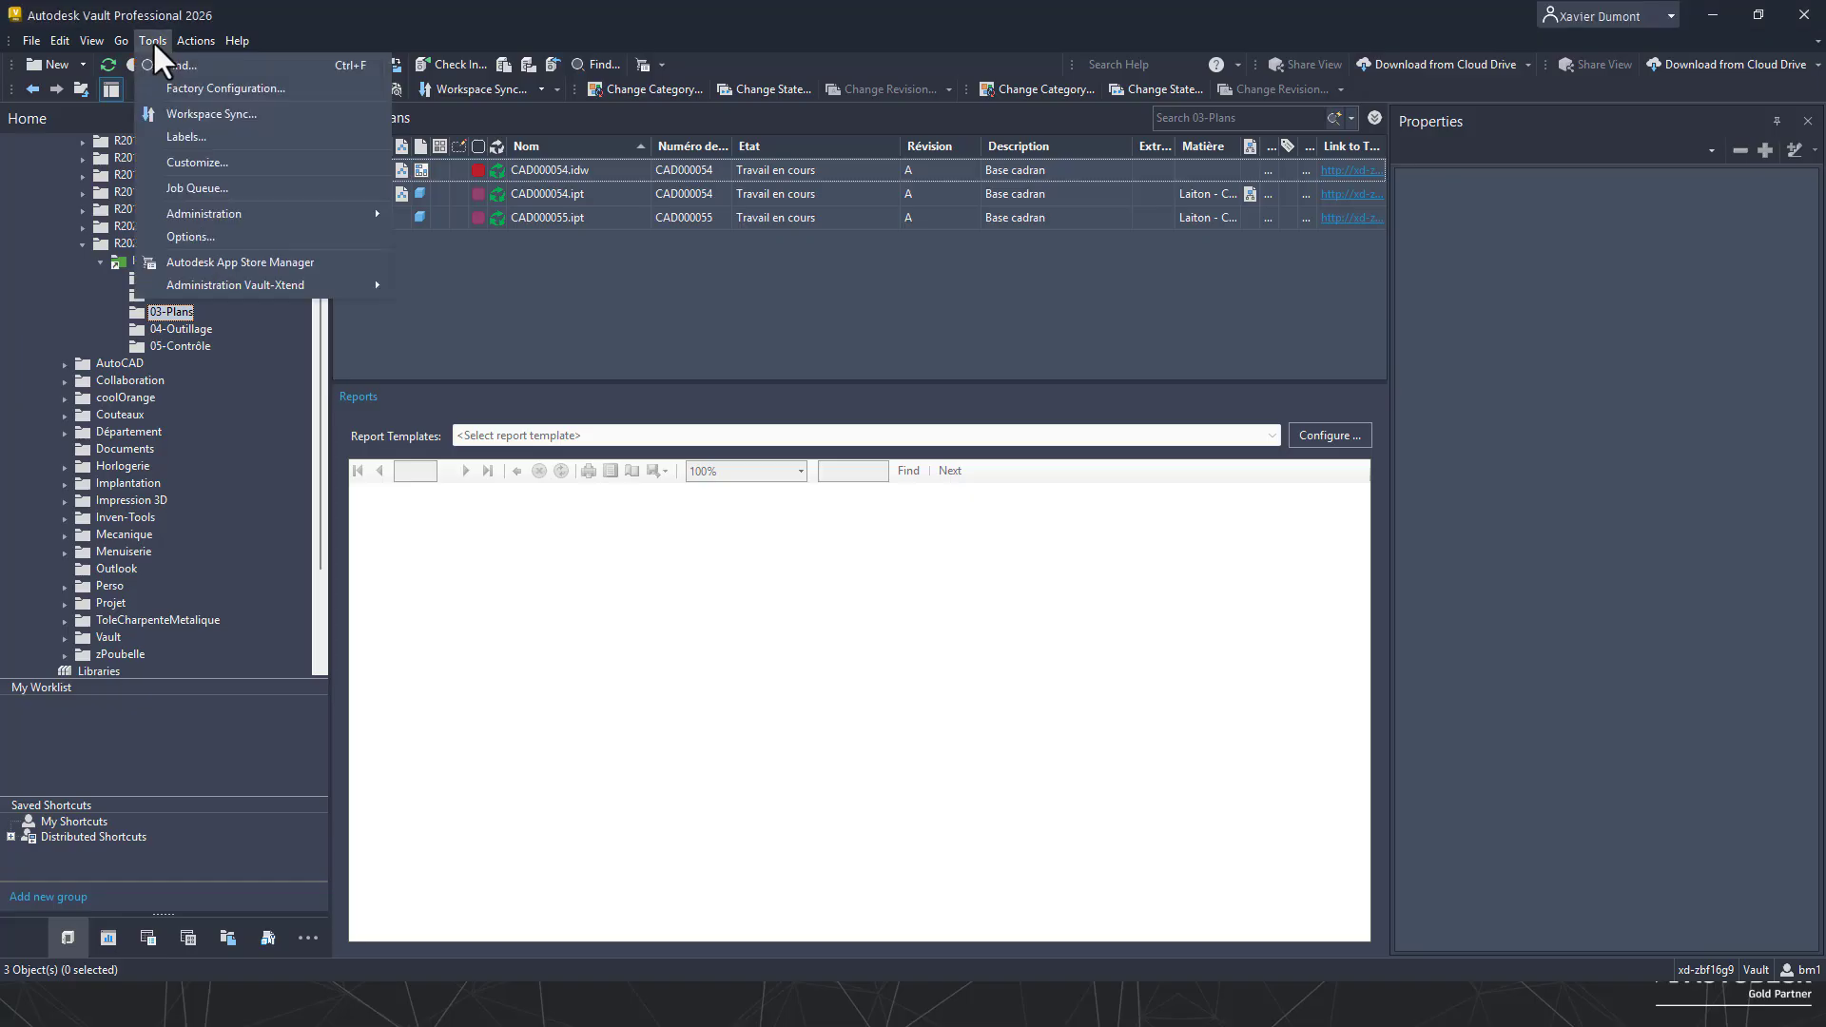
- Open the Vault-Xtend settings on the Jobs configuration and enlarge the options window
mouse_move(226, 215)
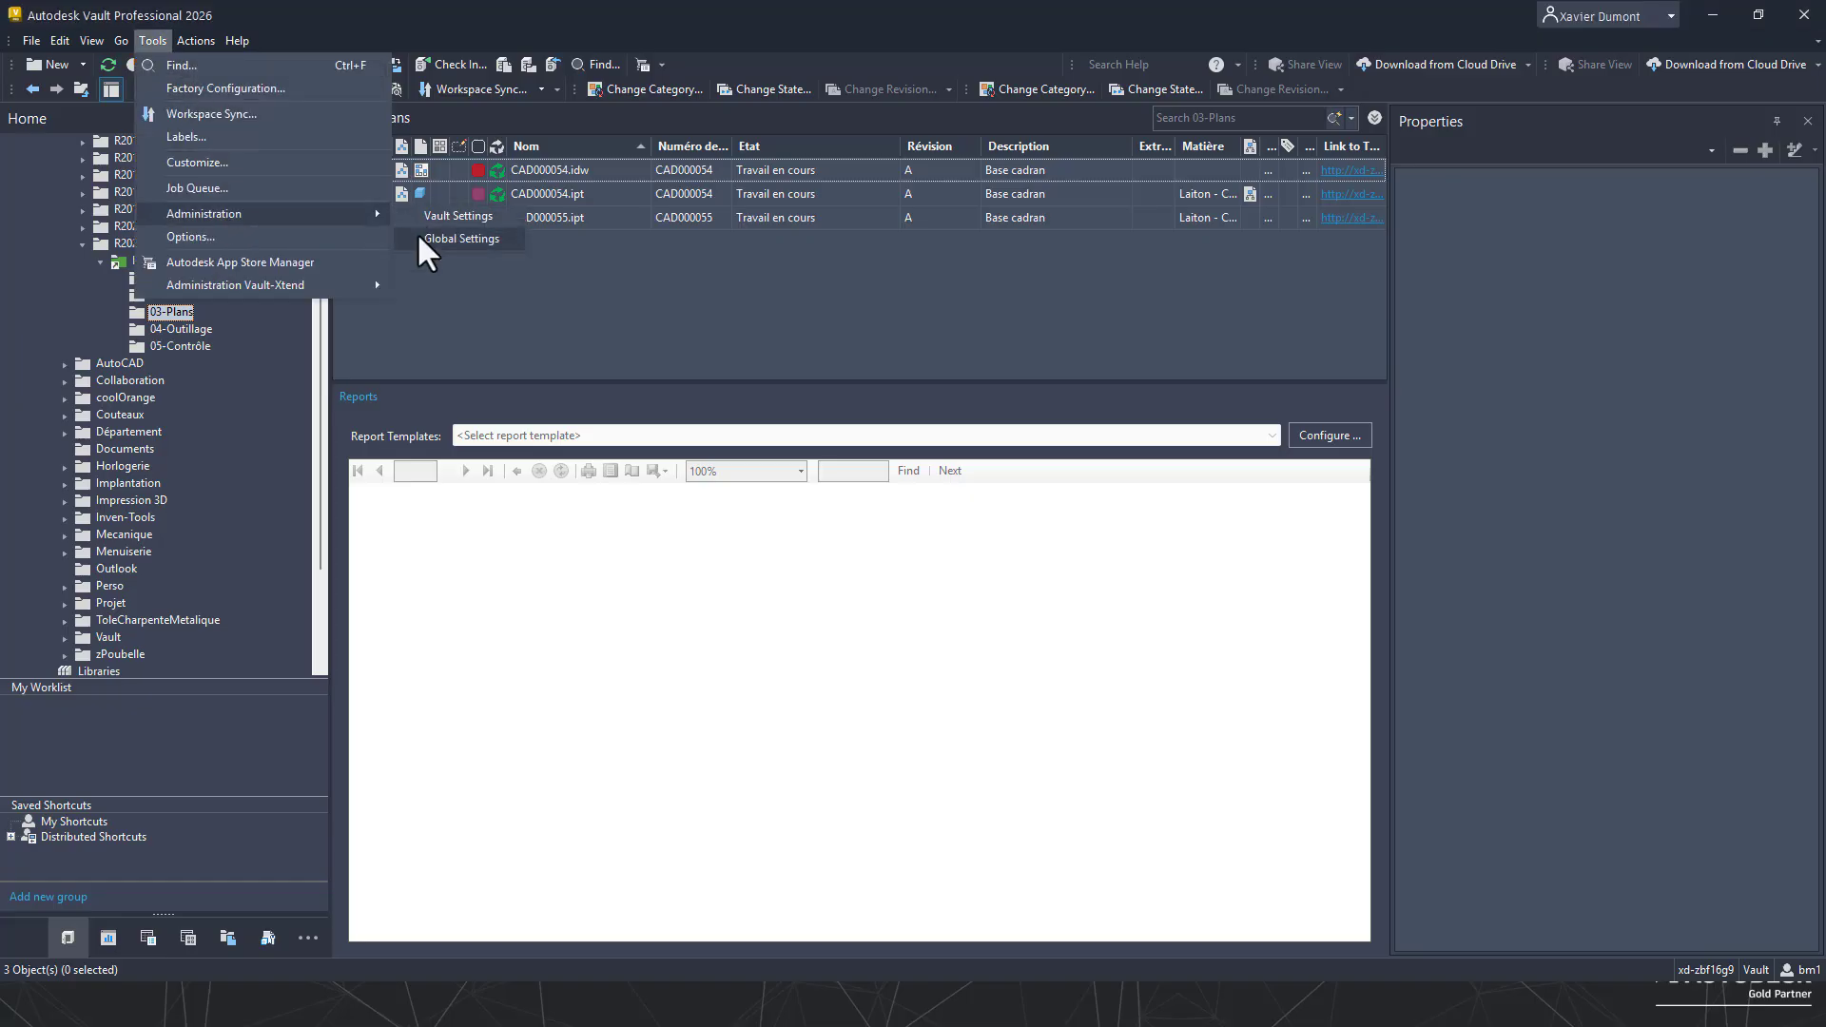
mouse_move(260, 283)
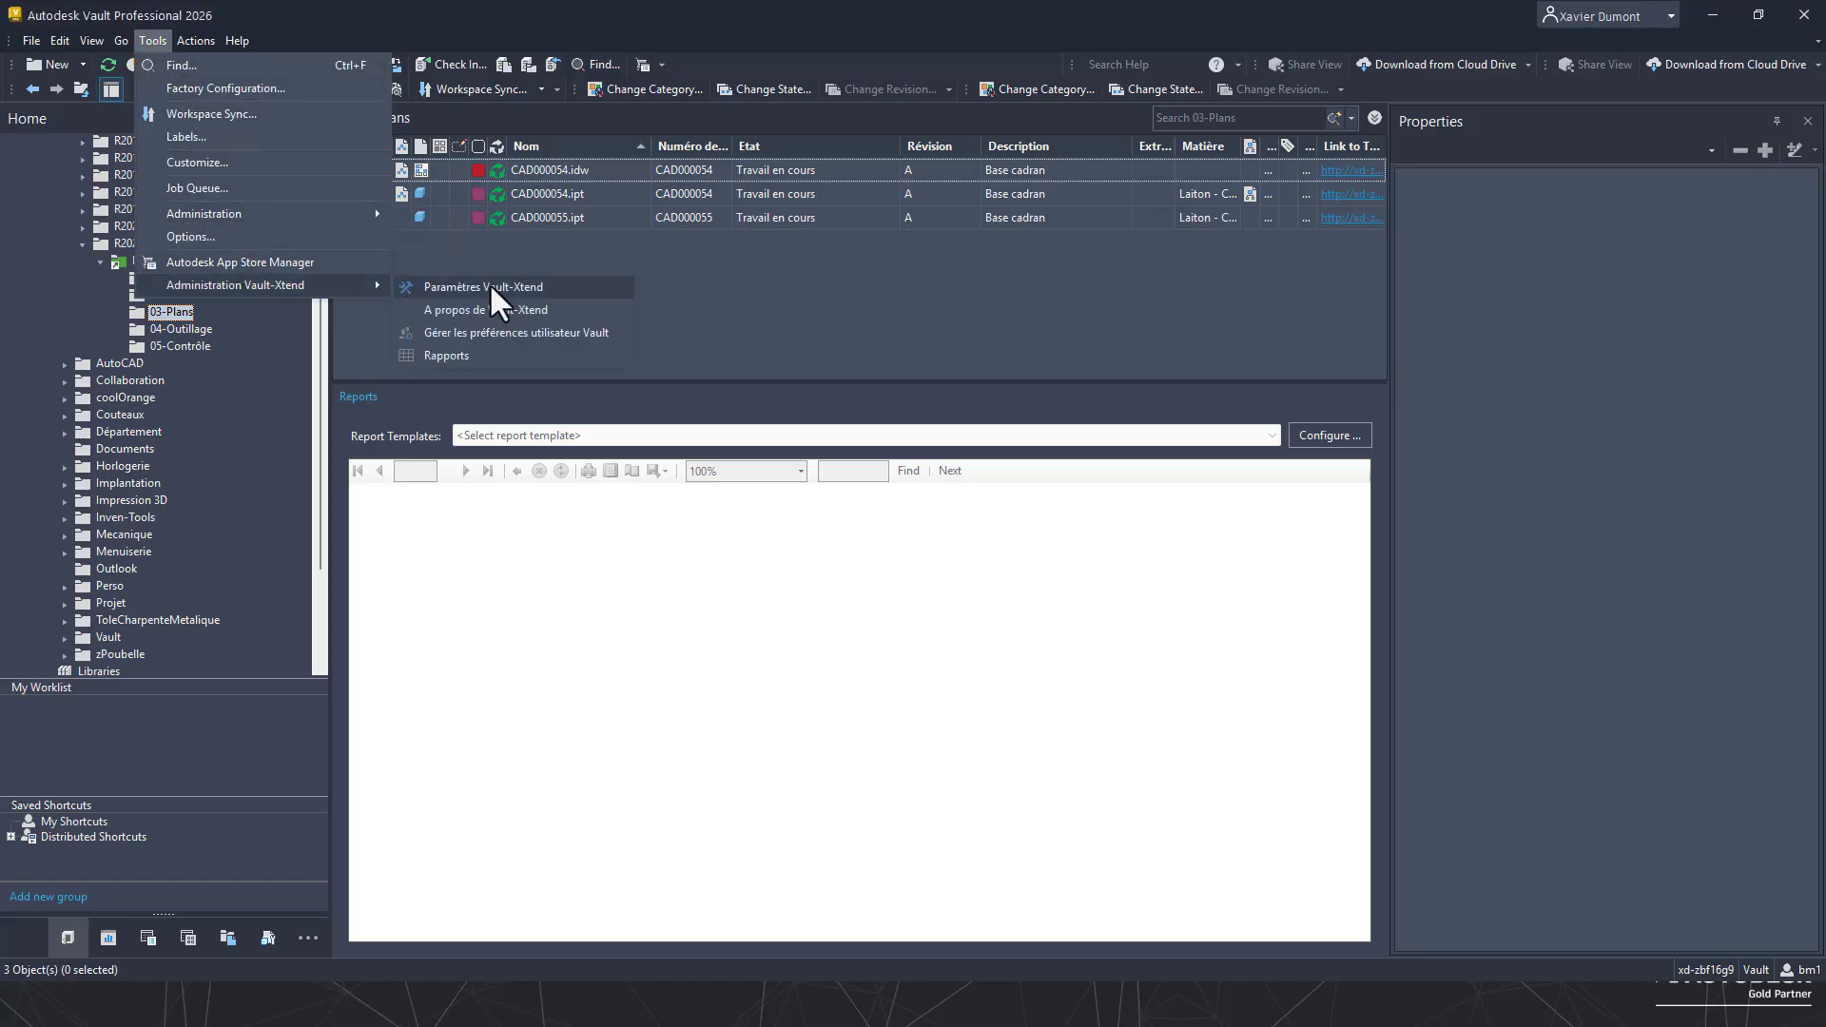
click(517, 285)
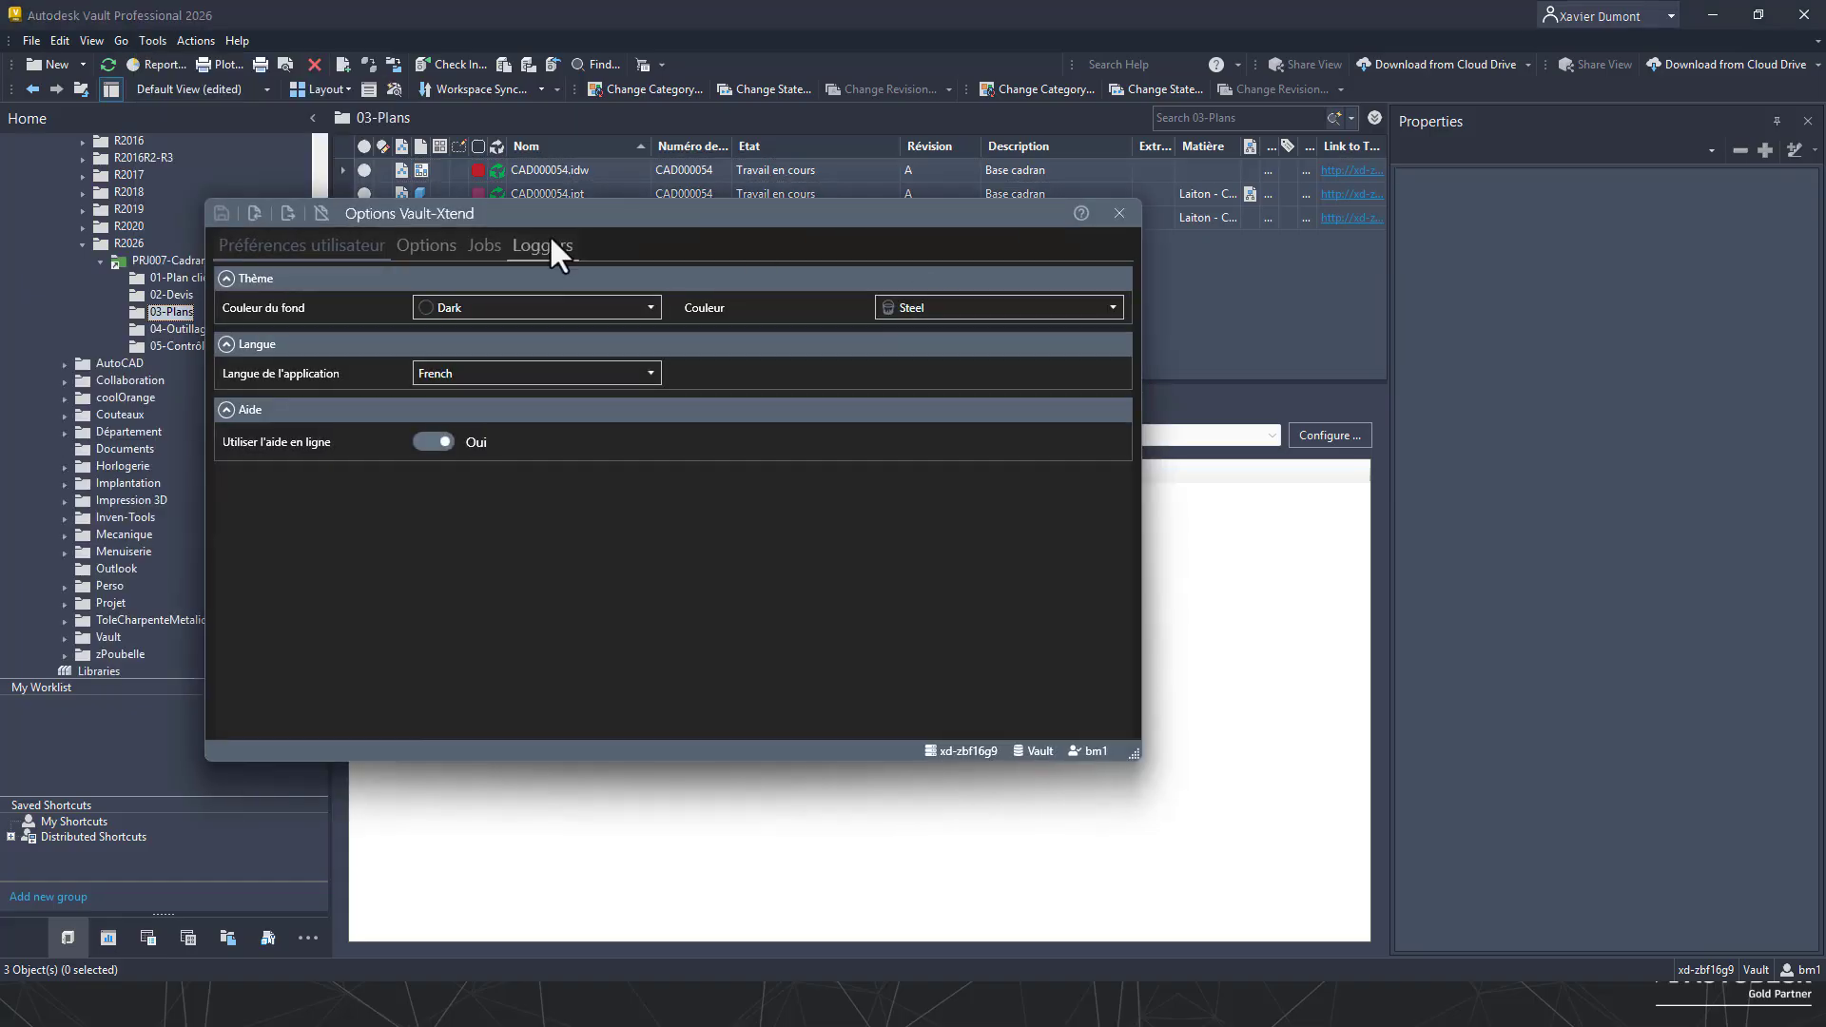
click(490, 247)
drag(582, 213, 712, 39)
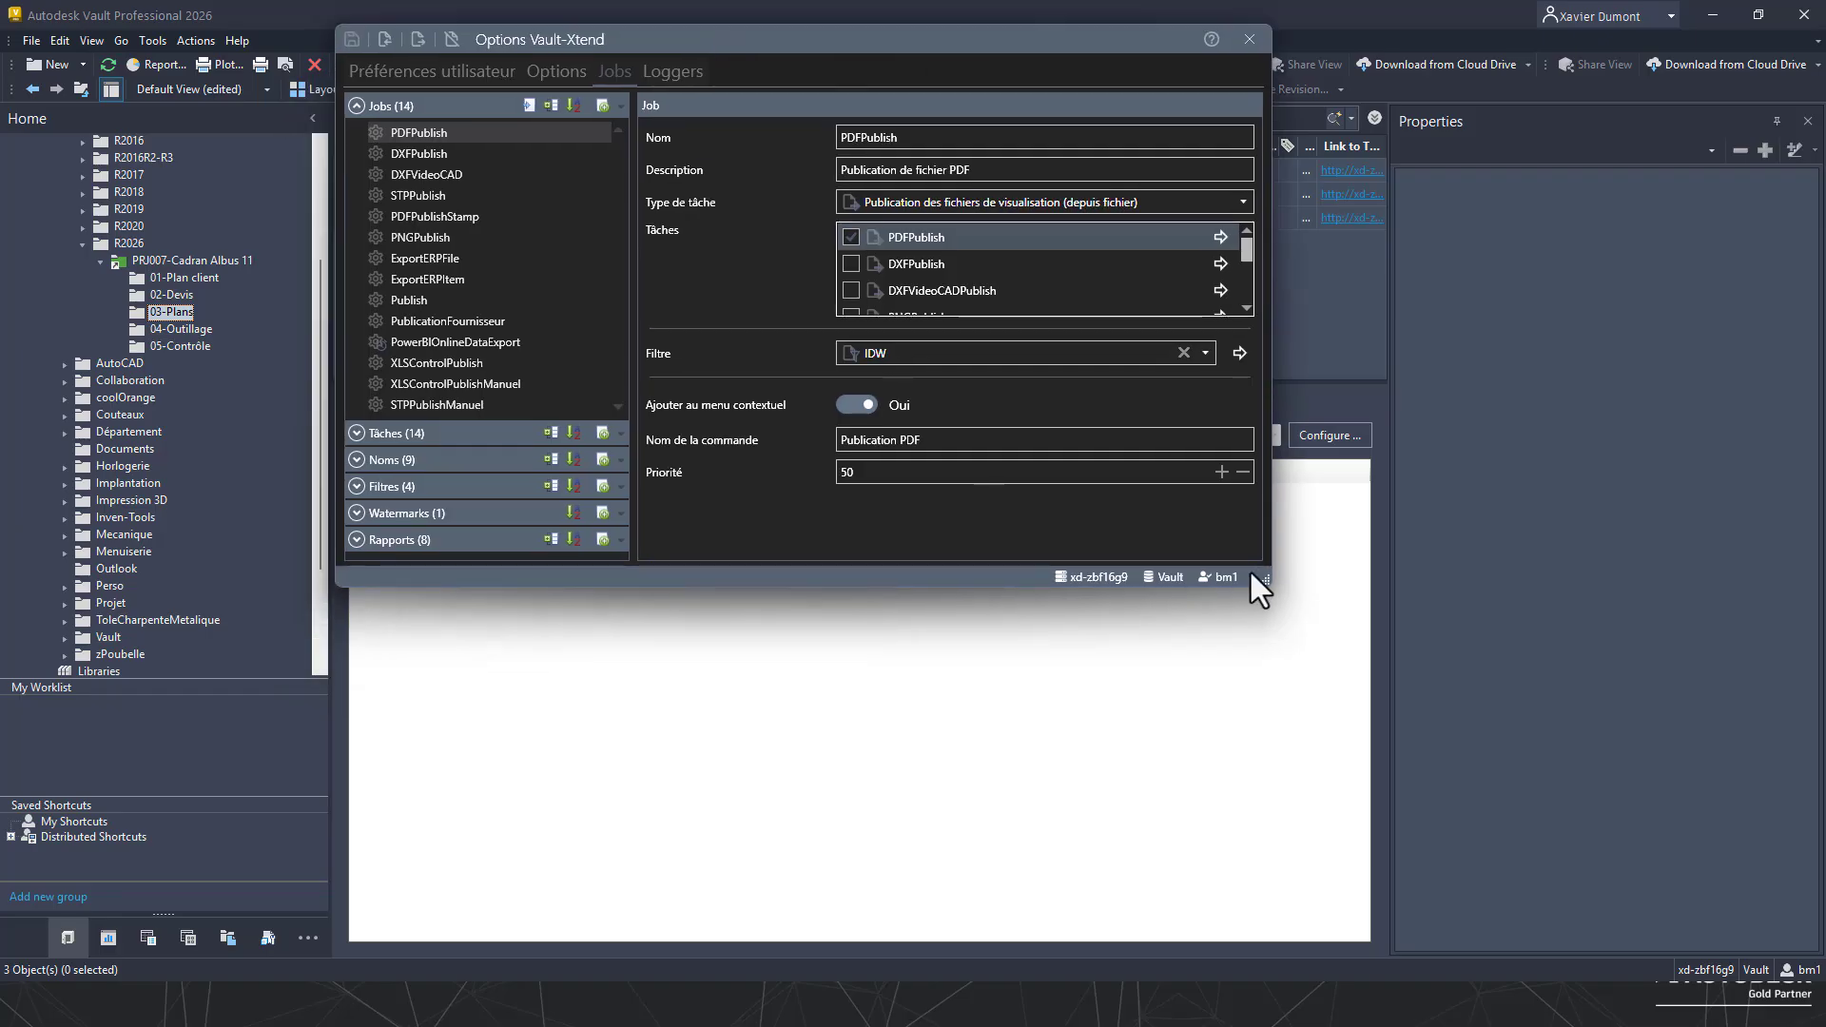
drag(1263, 578, 1390, 788)
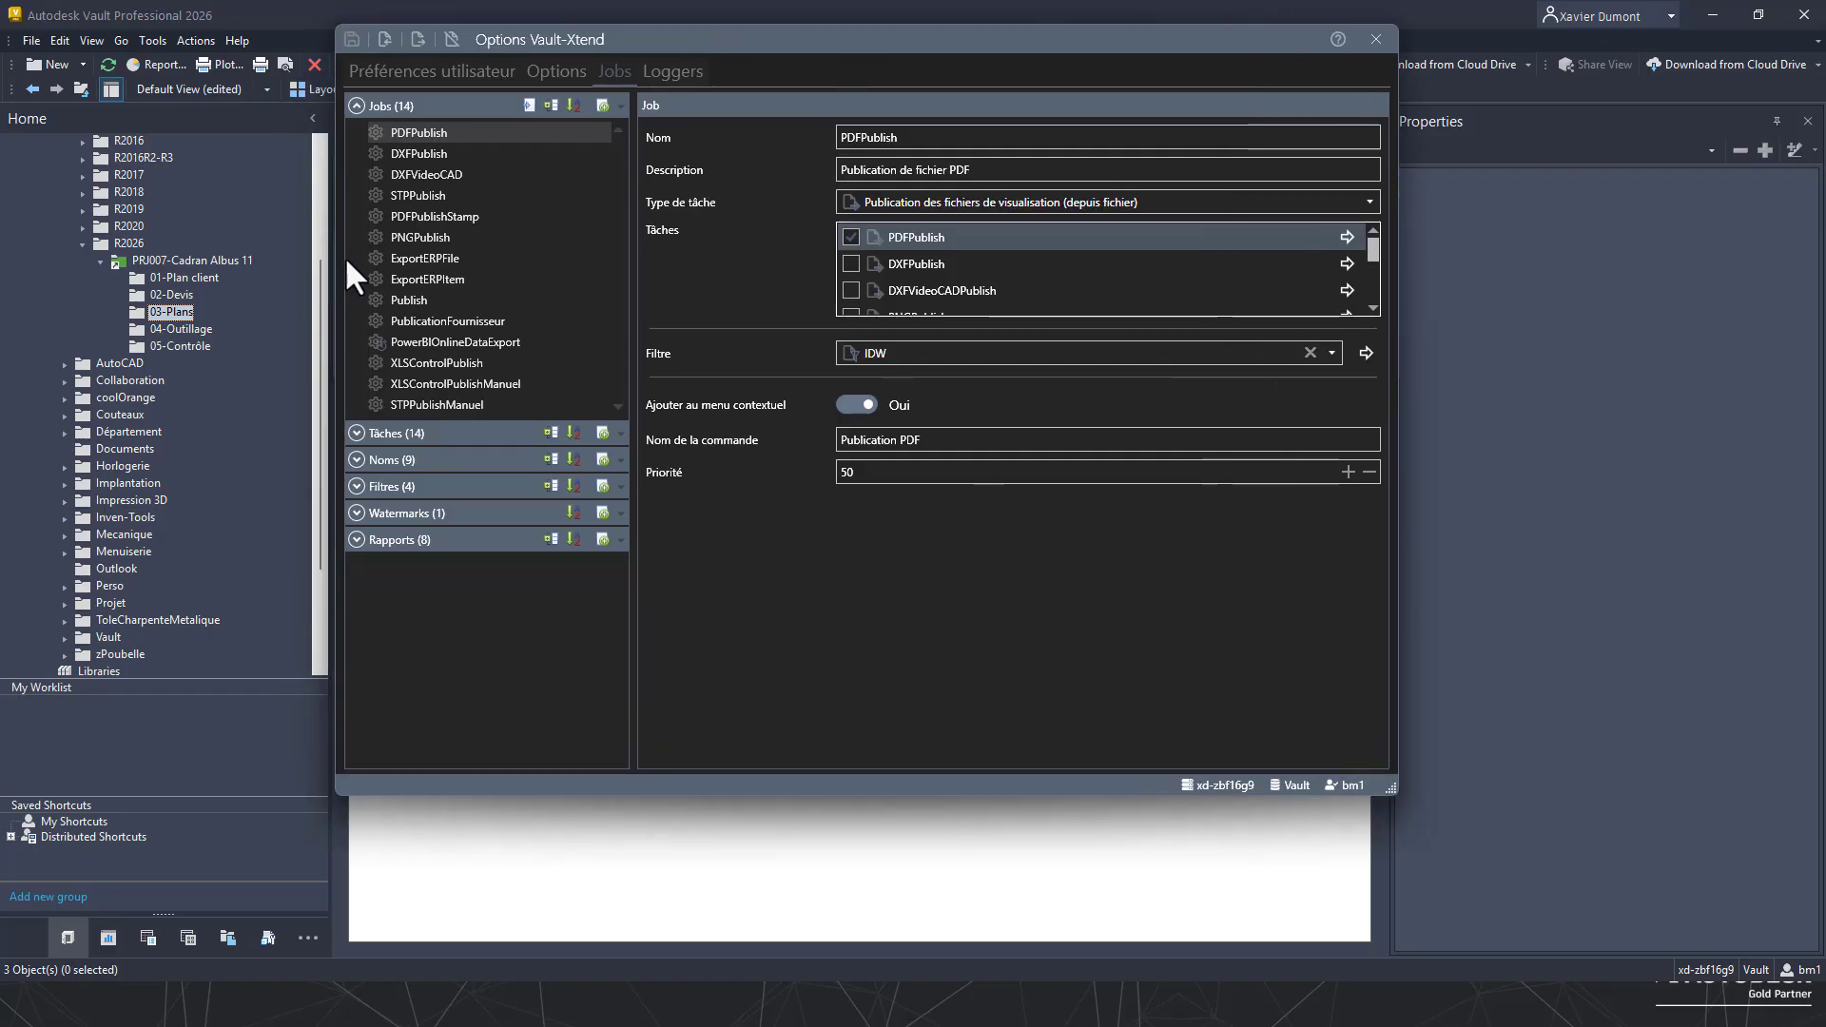
- Examine the DXFVideoCAD and XLSControlPublishManuel jobs, following the latter's XLSControlPublish-hors Vault task to its FileName naming scheme
click(403, 174)
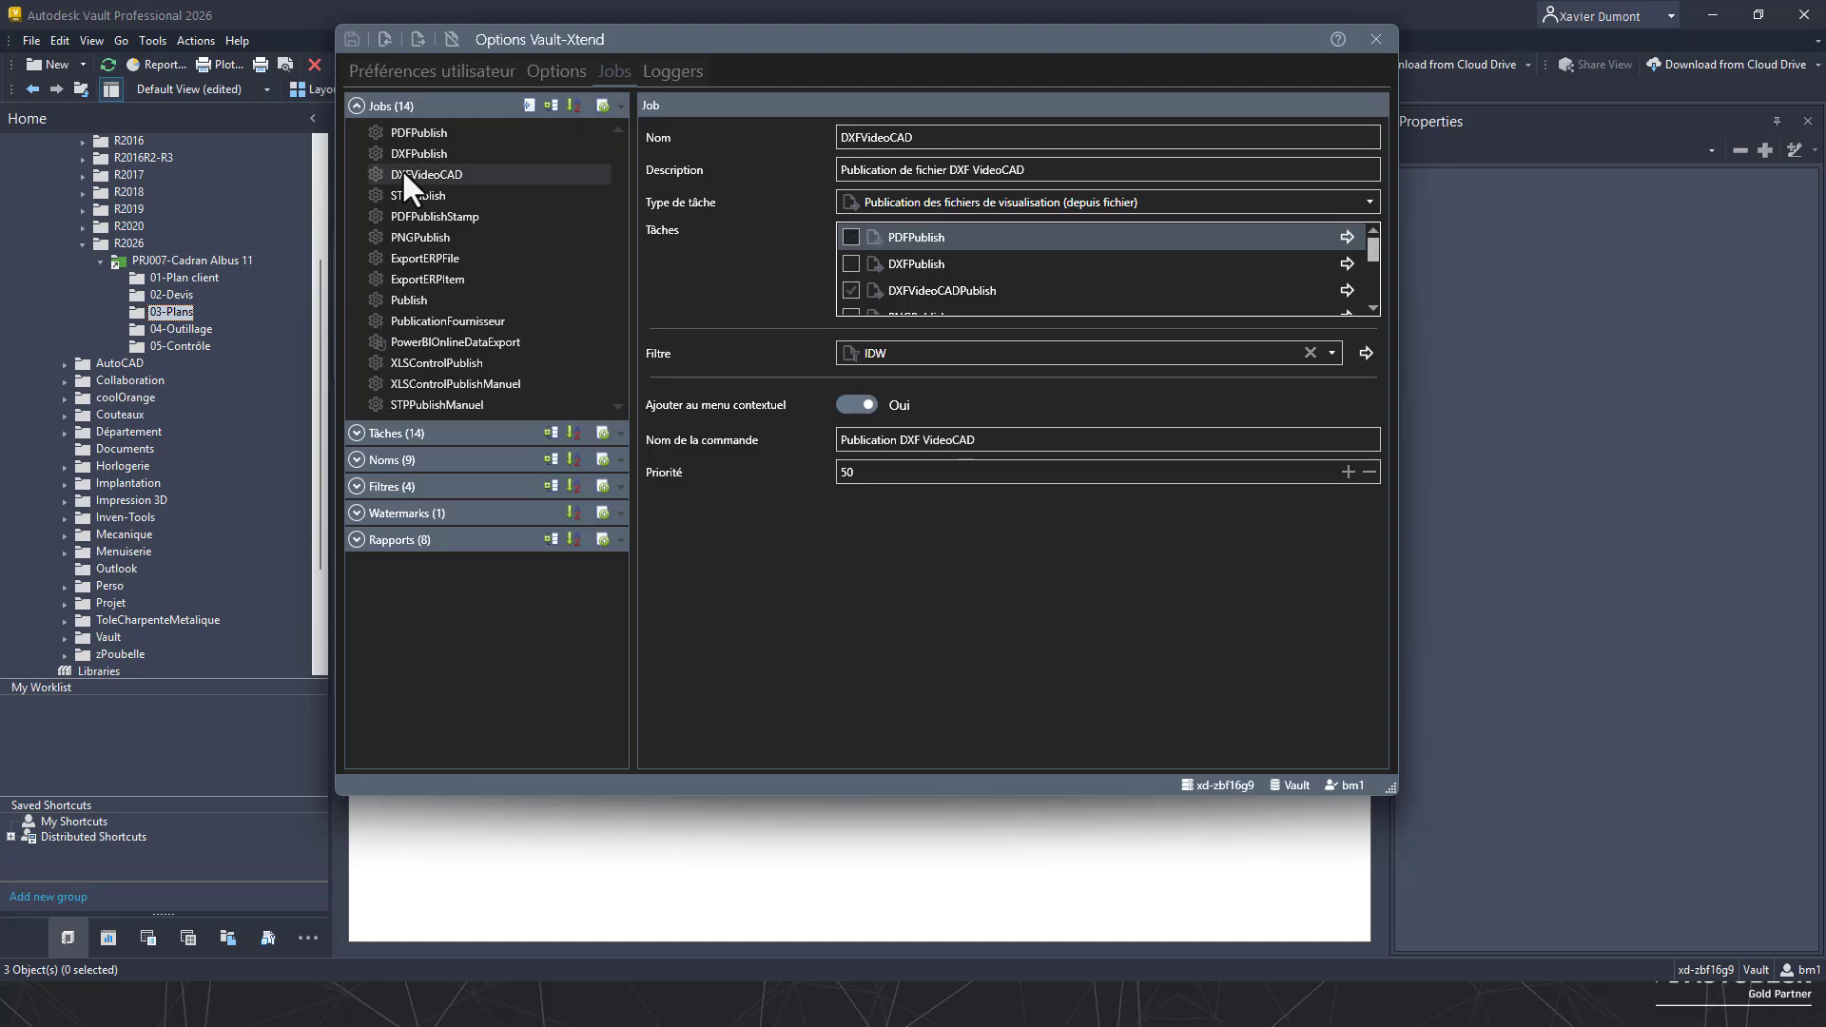
click(385, 384)
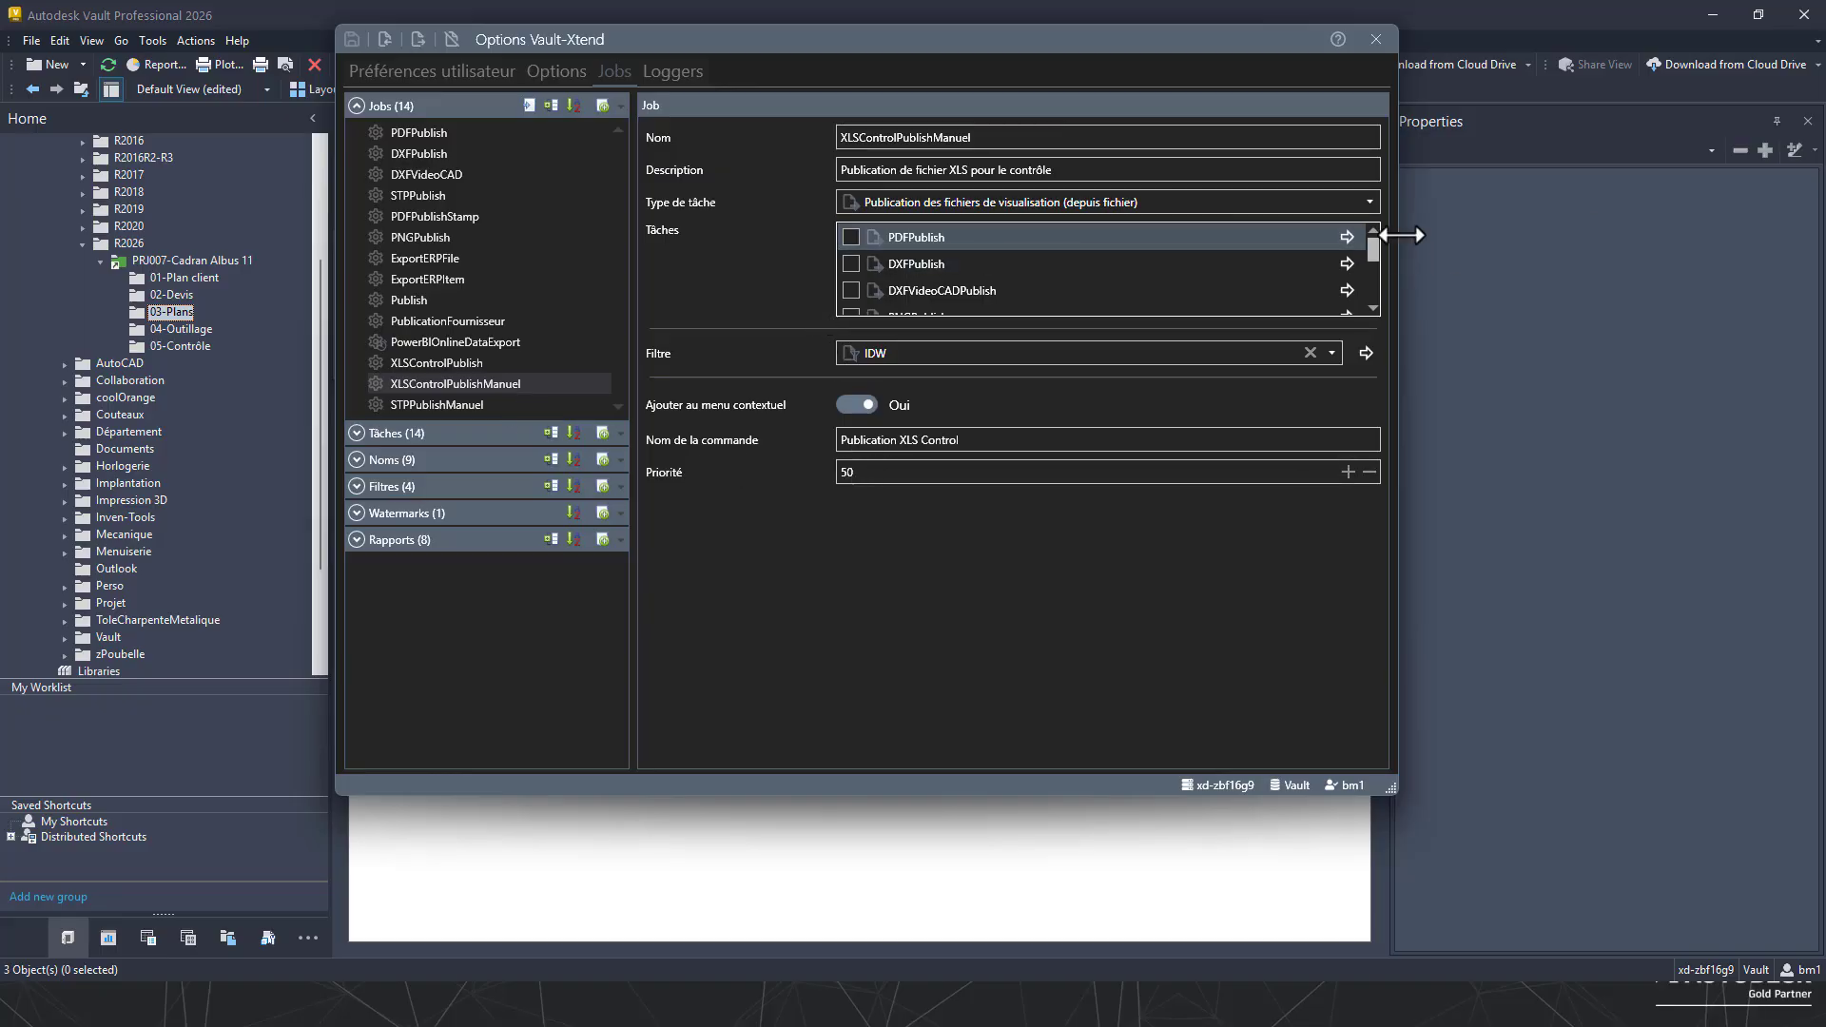
drag(1375, 242, 1377, 295)
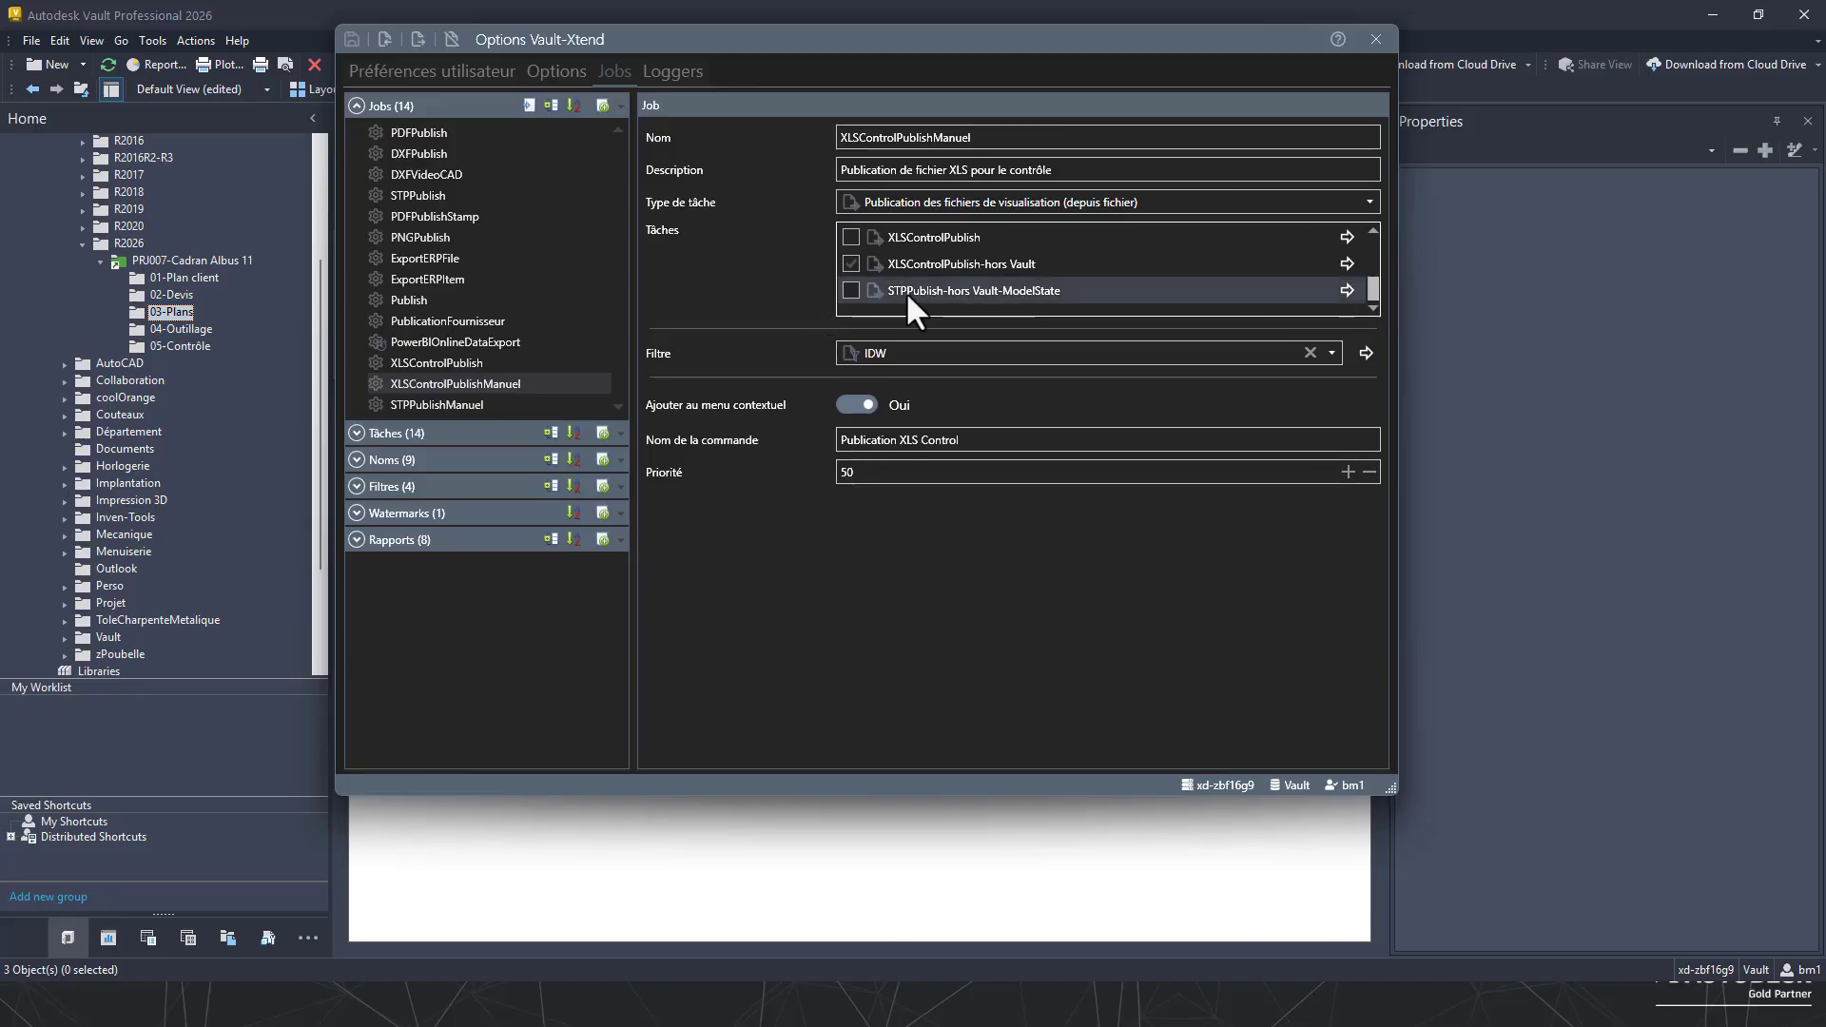
click(947, 265)
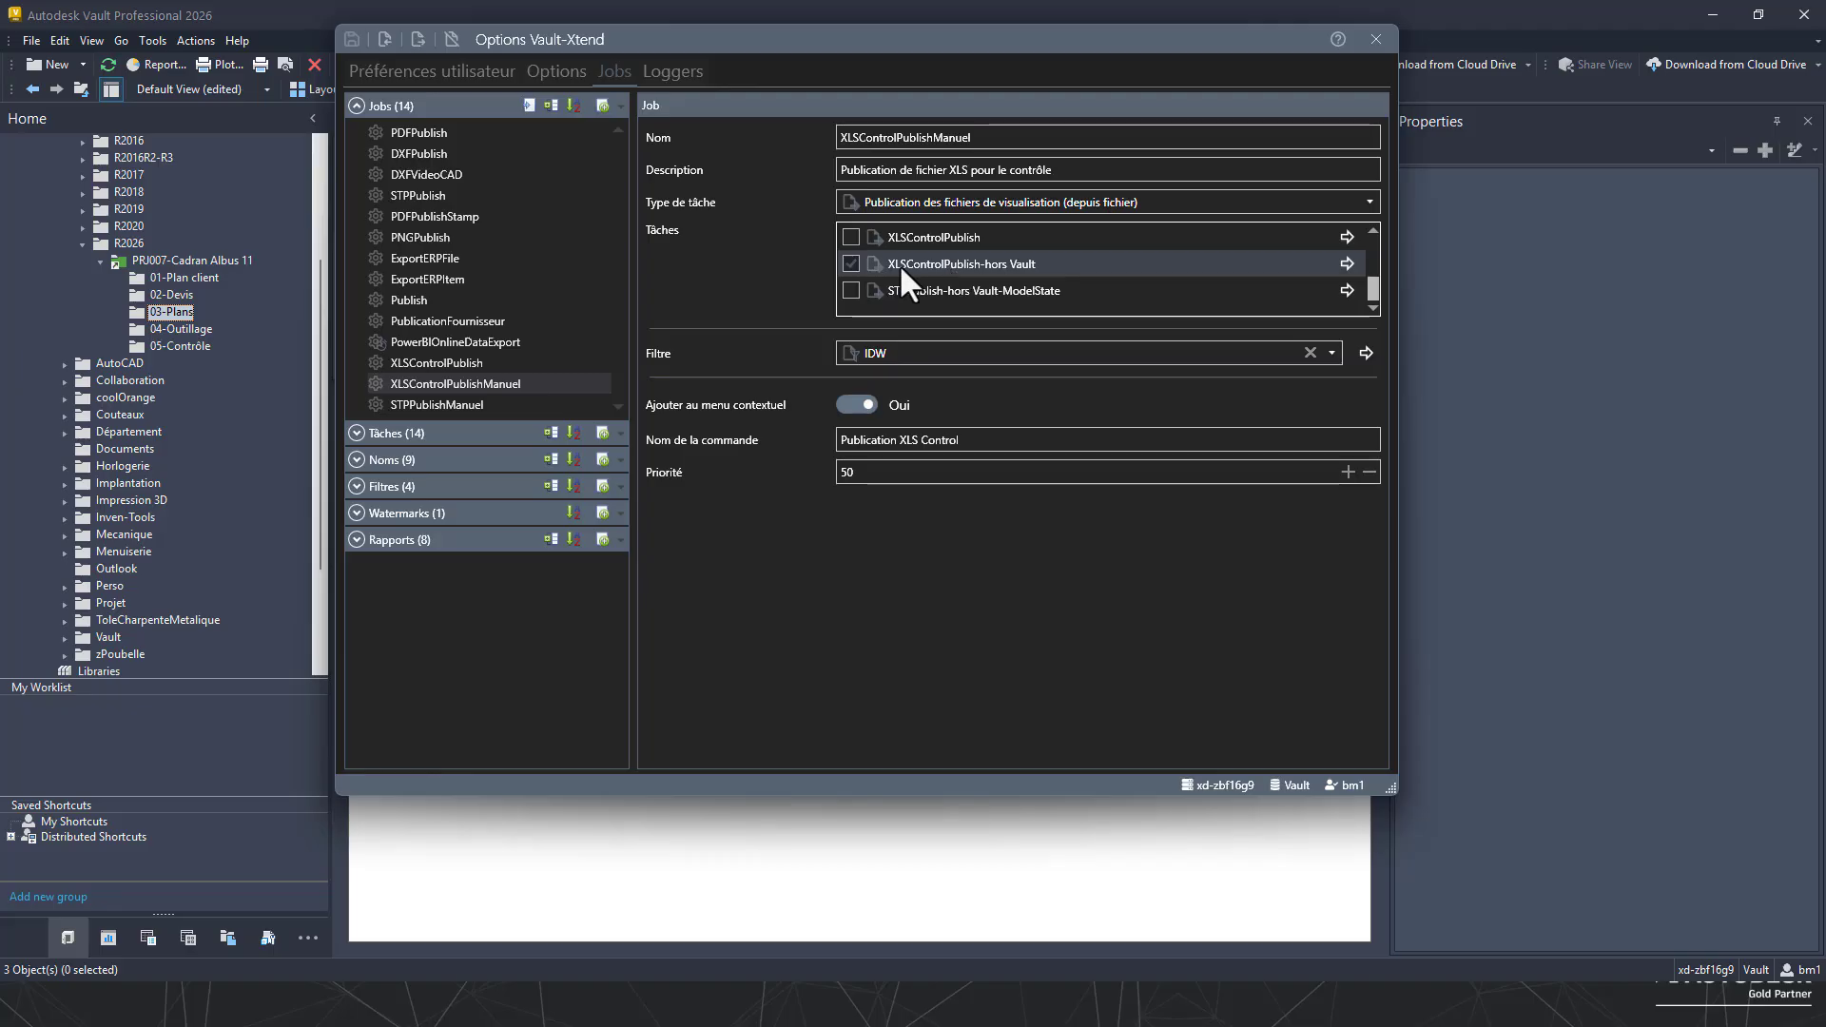
click(1344, 266)
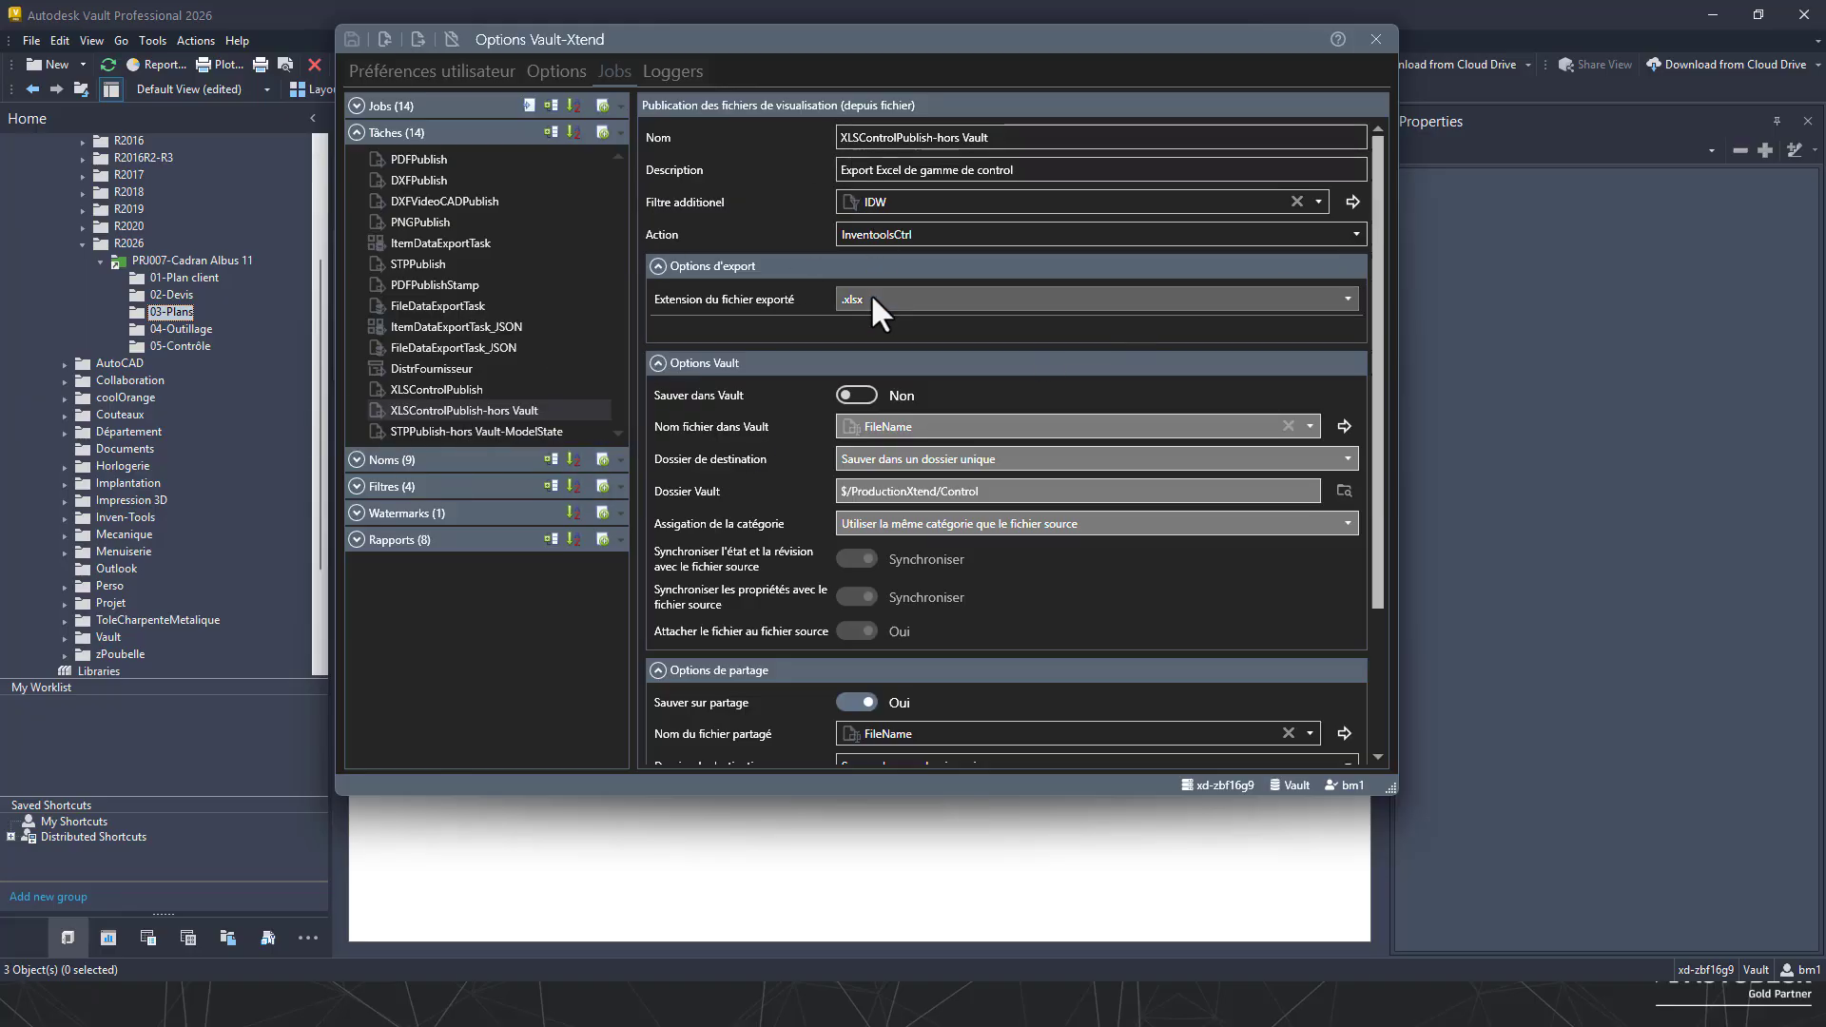
scroll(933, 603, down, 3)
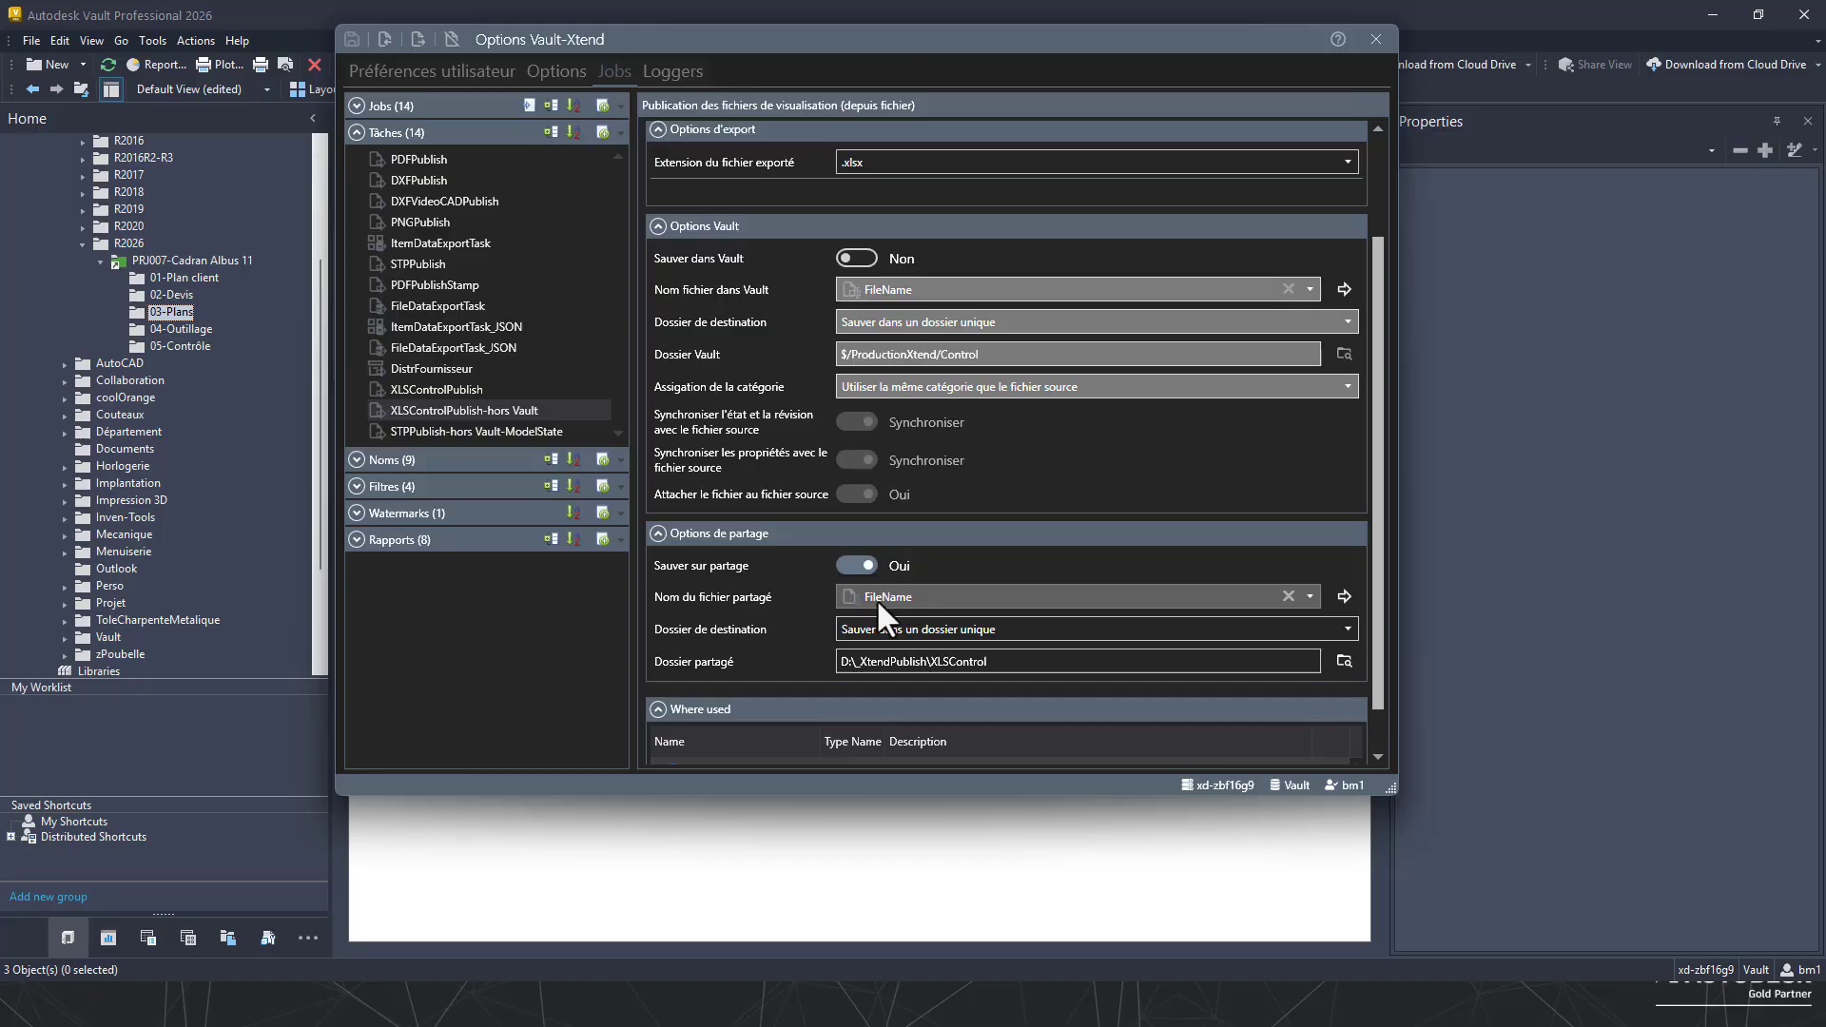
click(1339, 596)
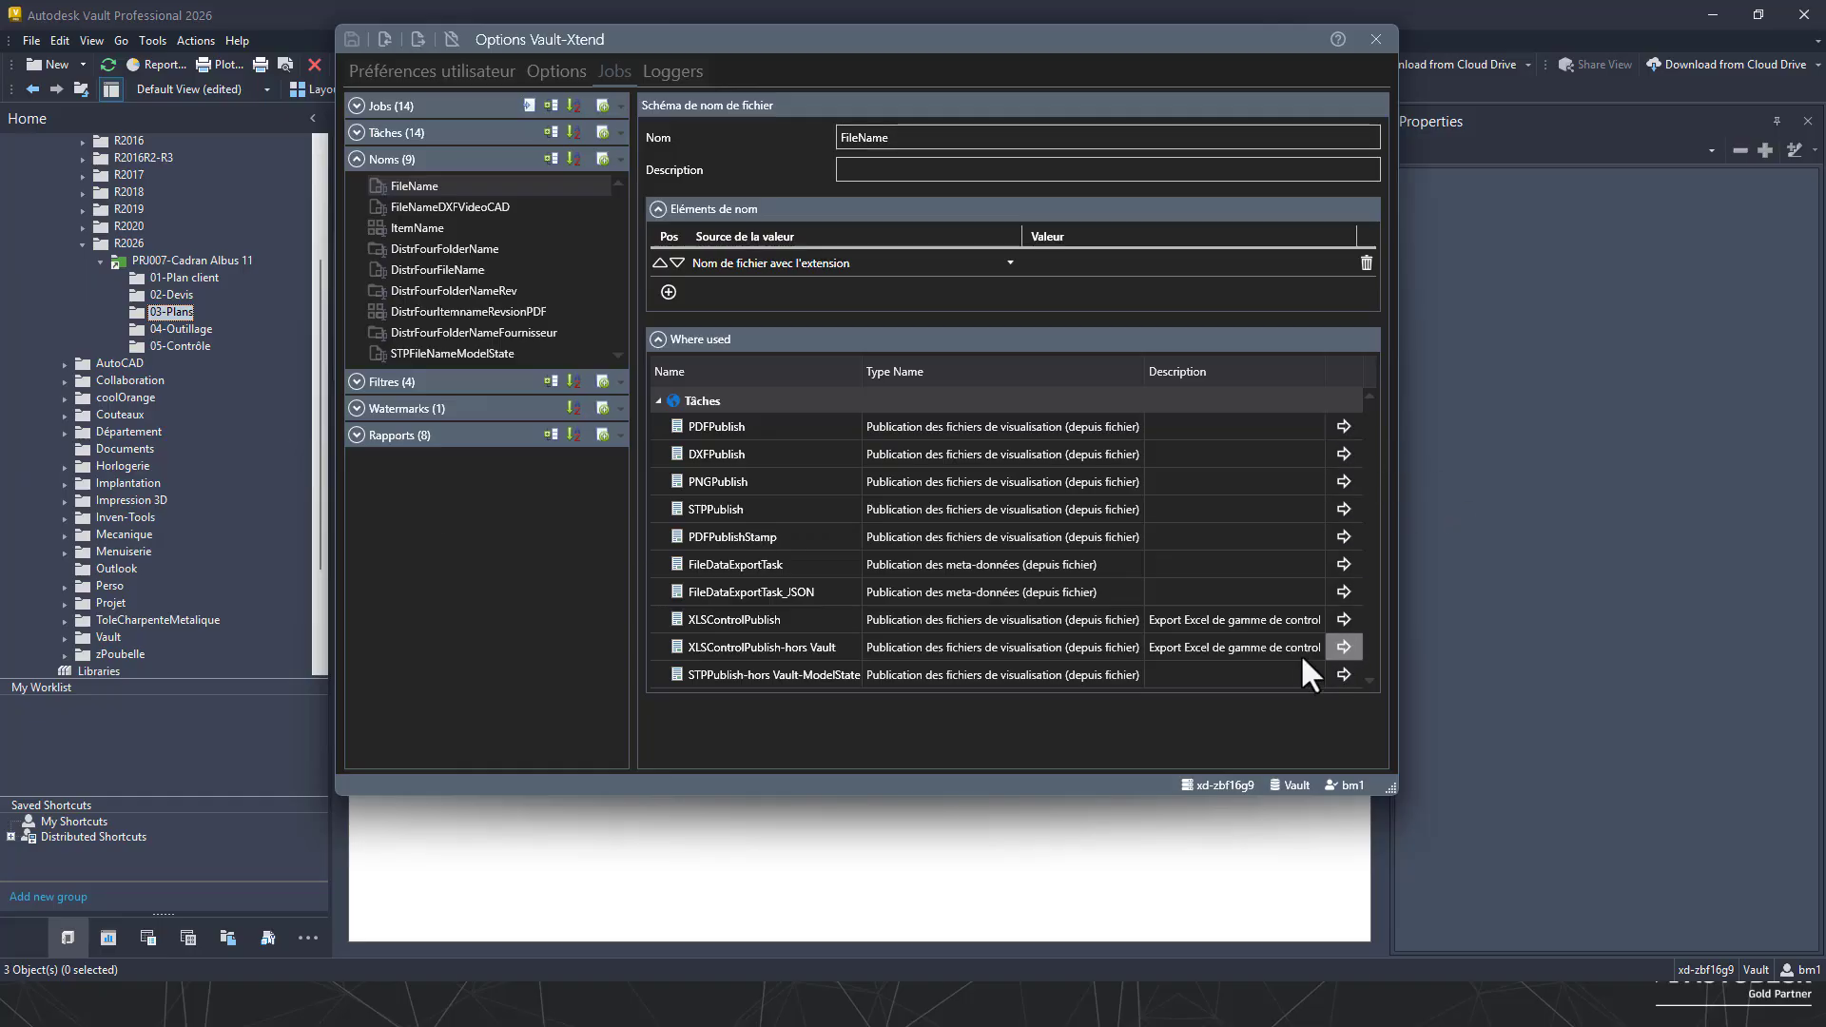
- Group the naming schemes by type, review which kinds of scheme can be added, and collapse the list
click(549, 159)
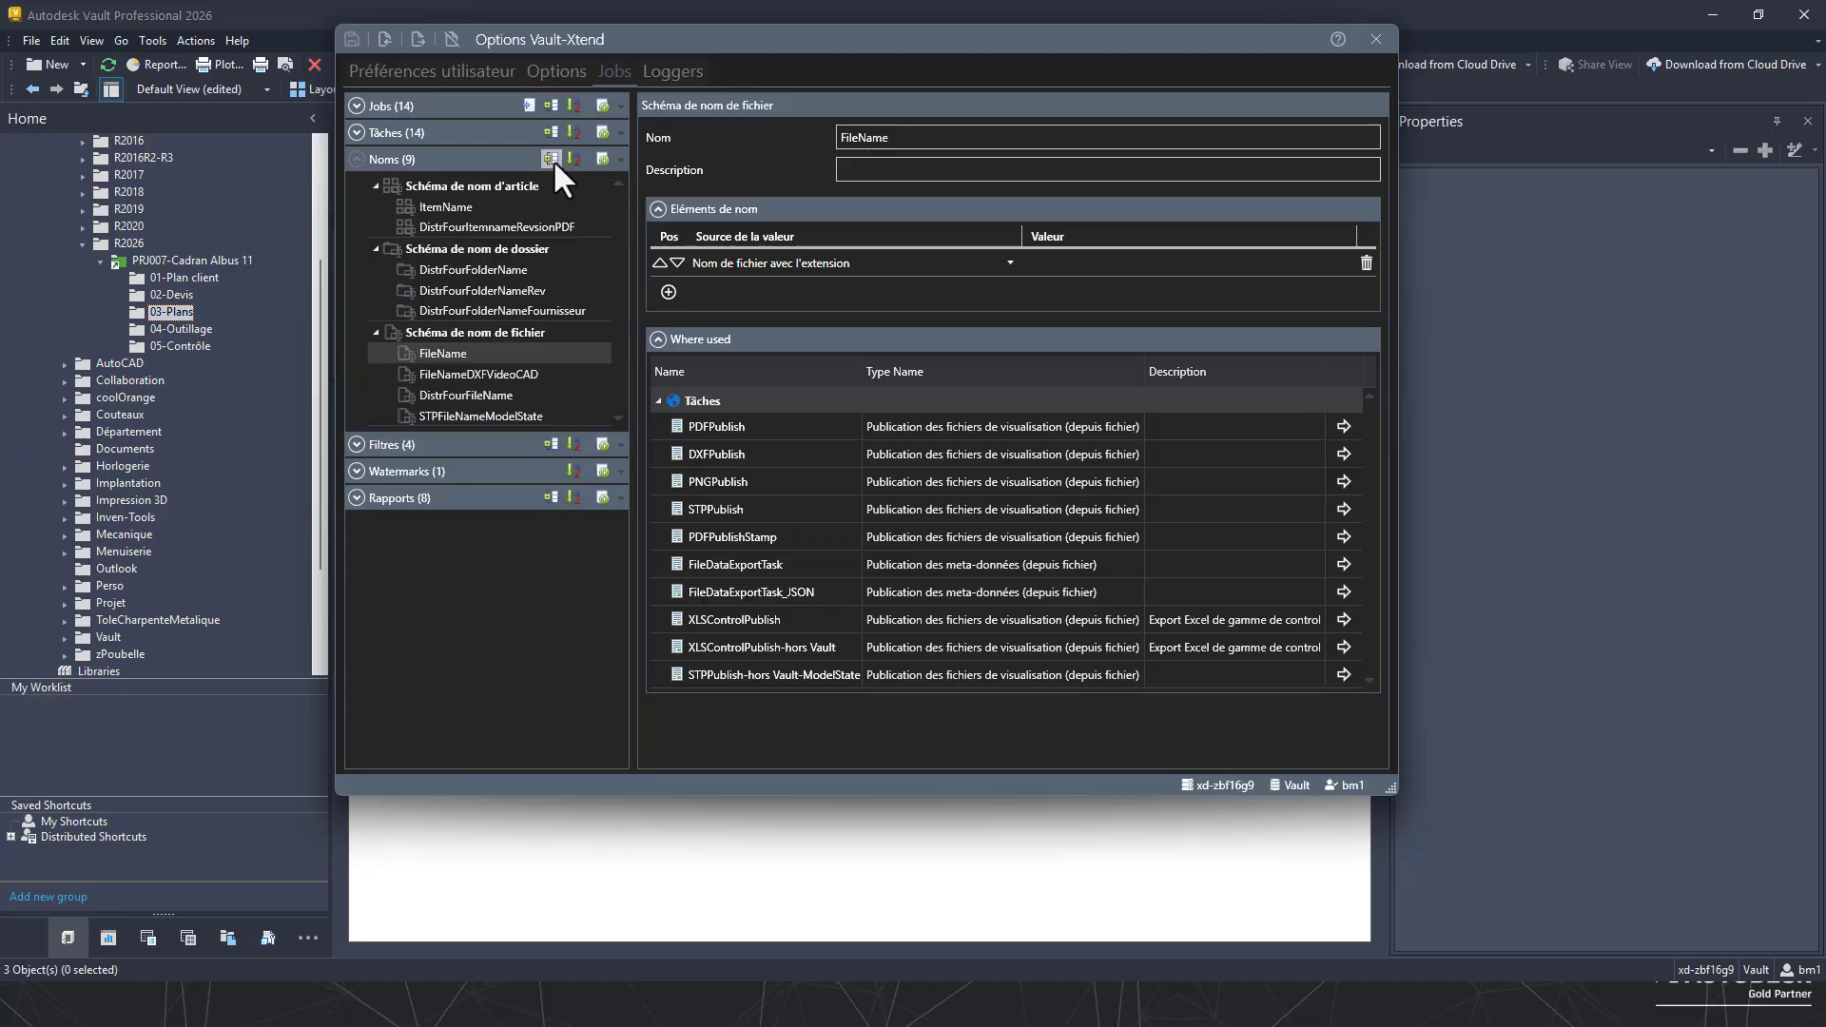
click(551, 158)
click(550, 152)
click(623, 162)
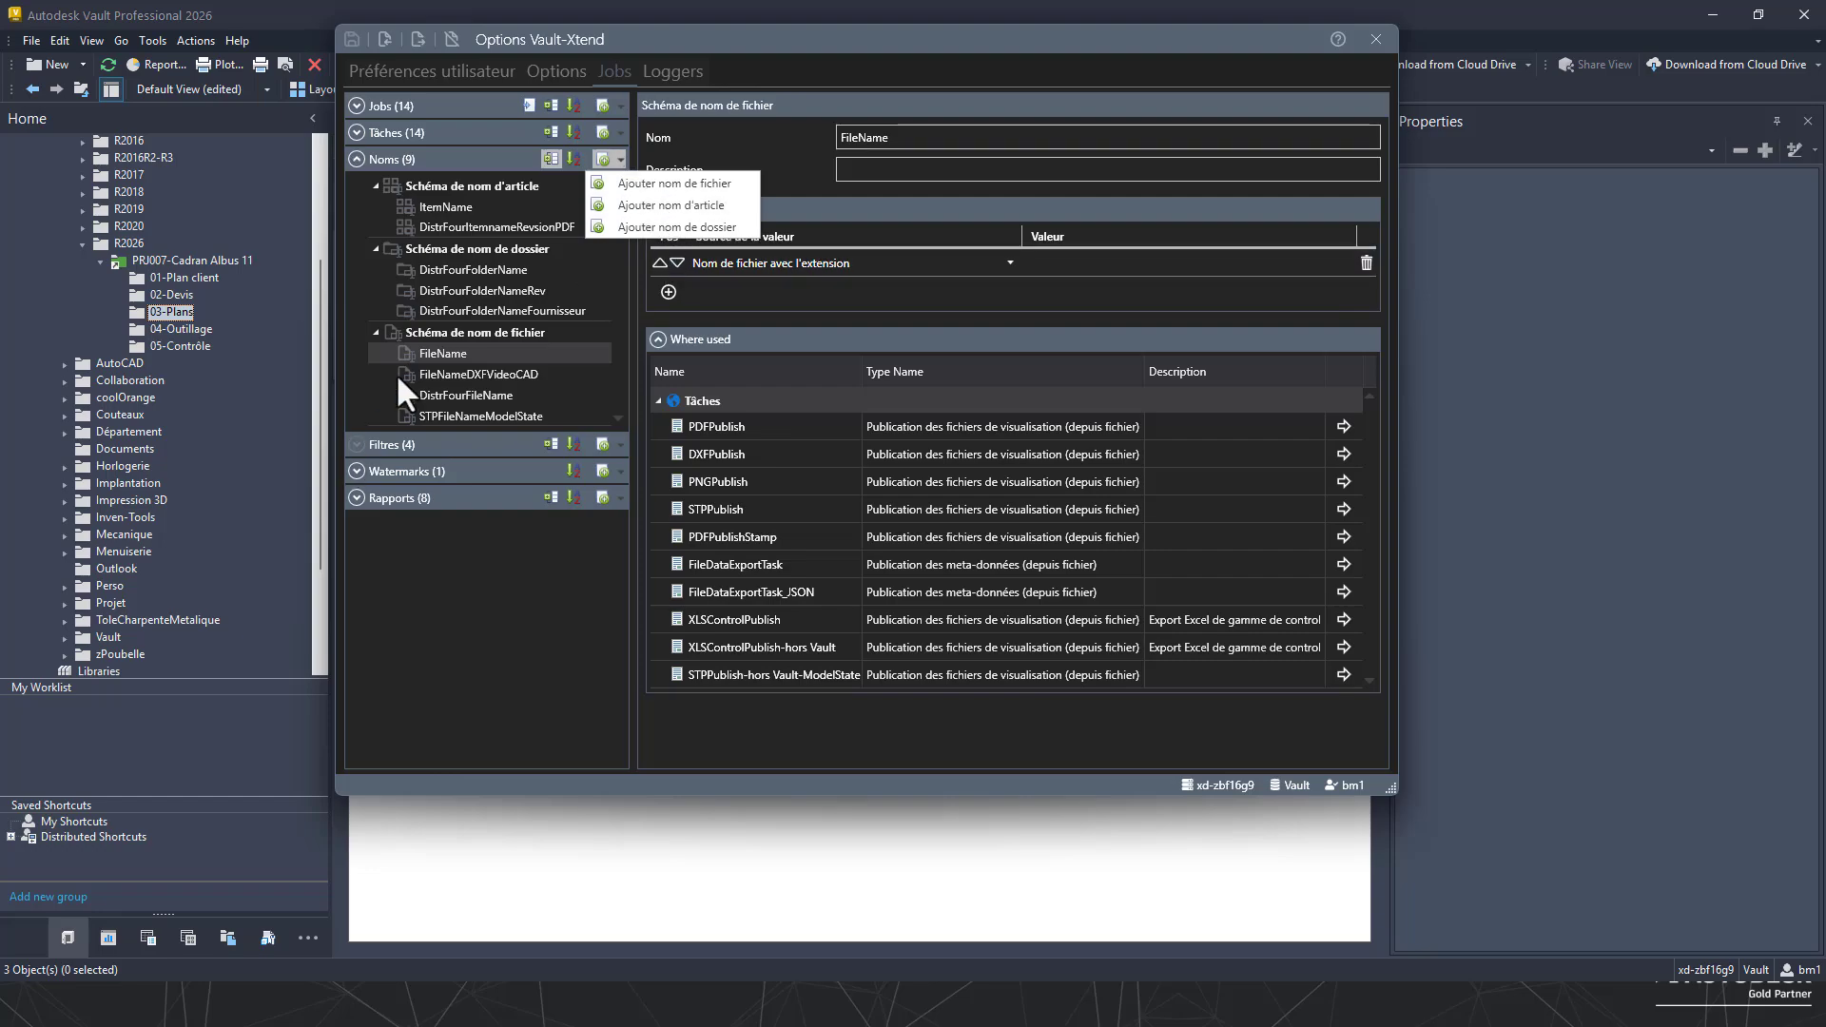
click(437, 158)
click(436, 158)
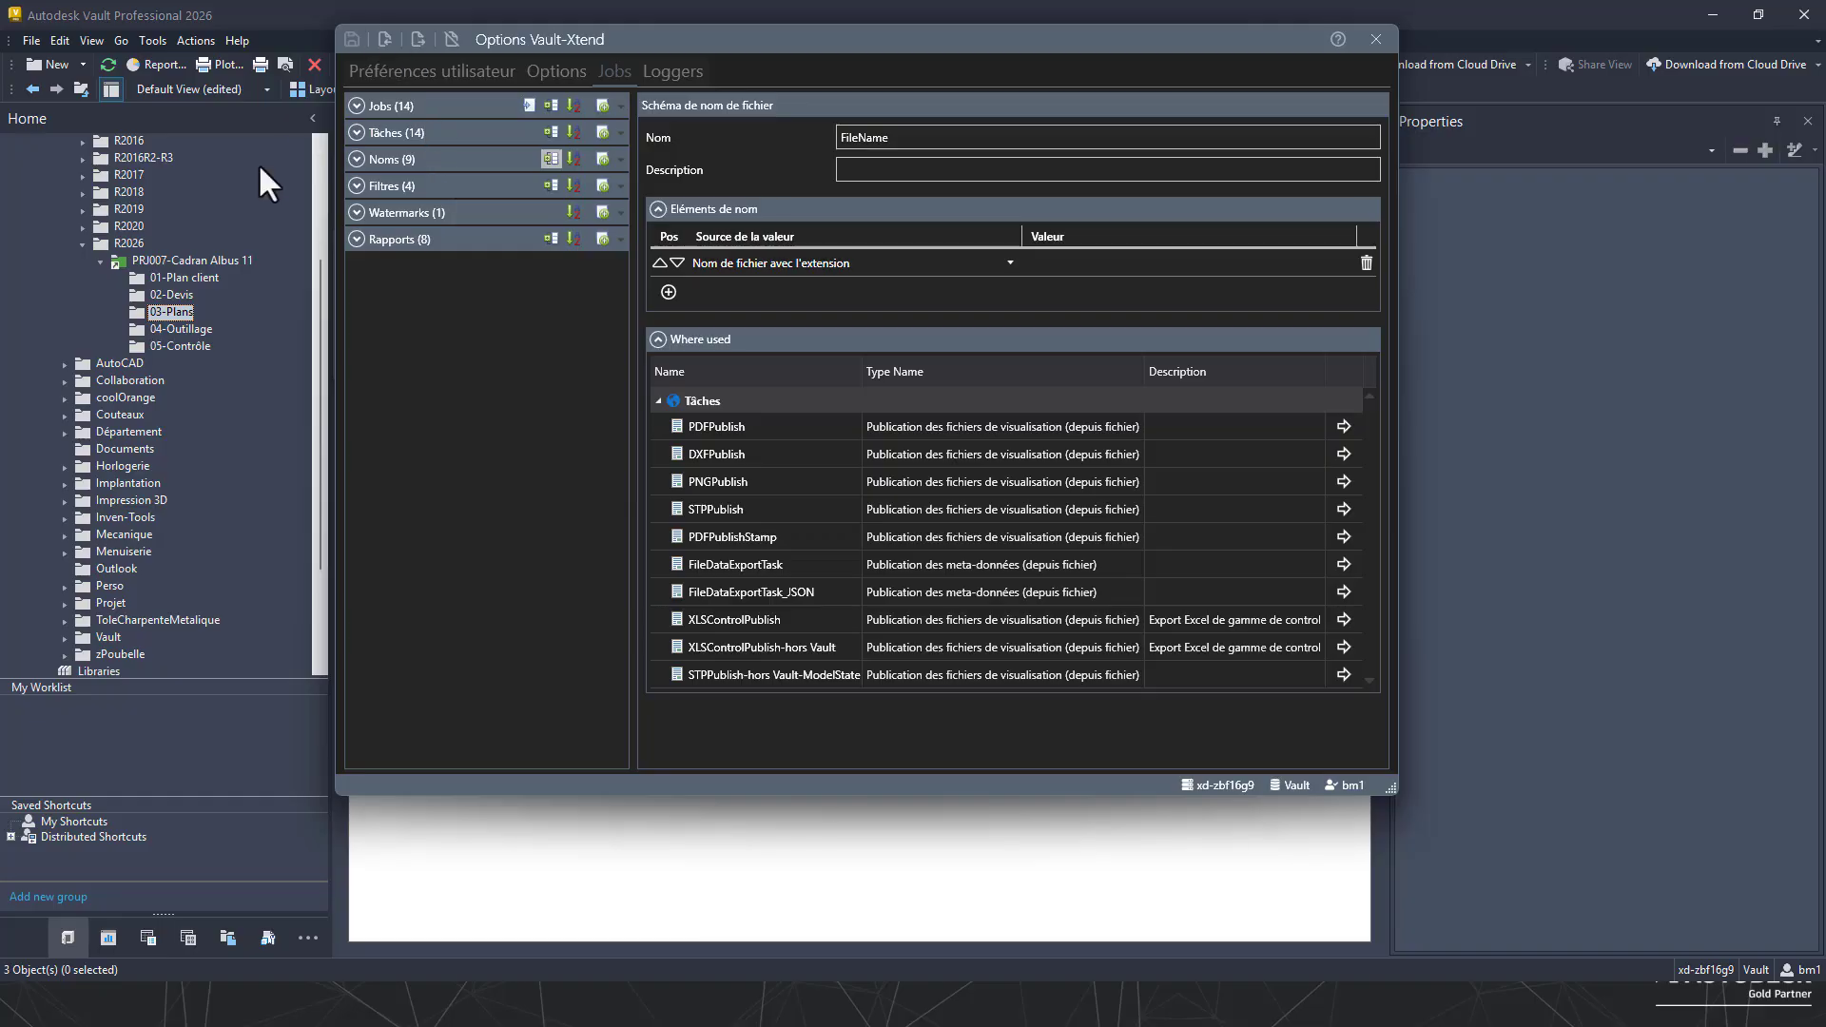
- Add a new report and set its type to Rapport des liaisons des articles (BOM)
click(357, 239)
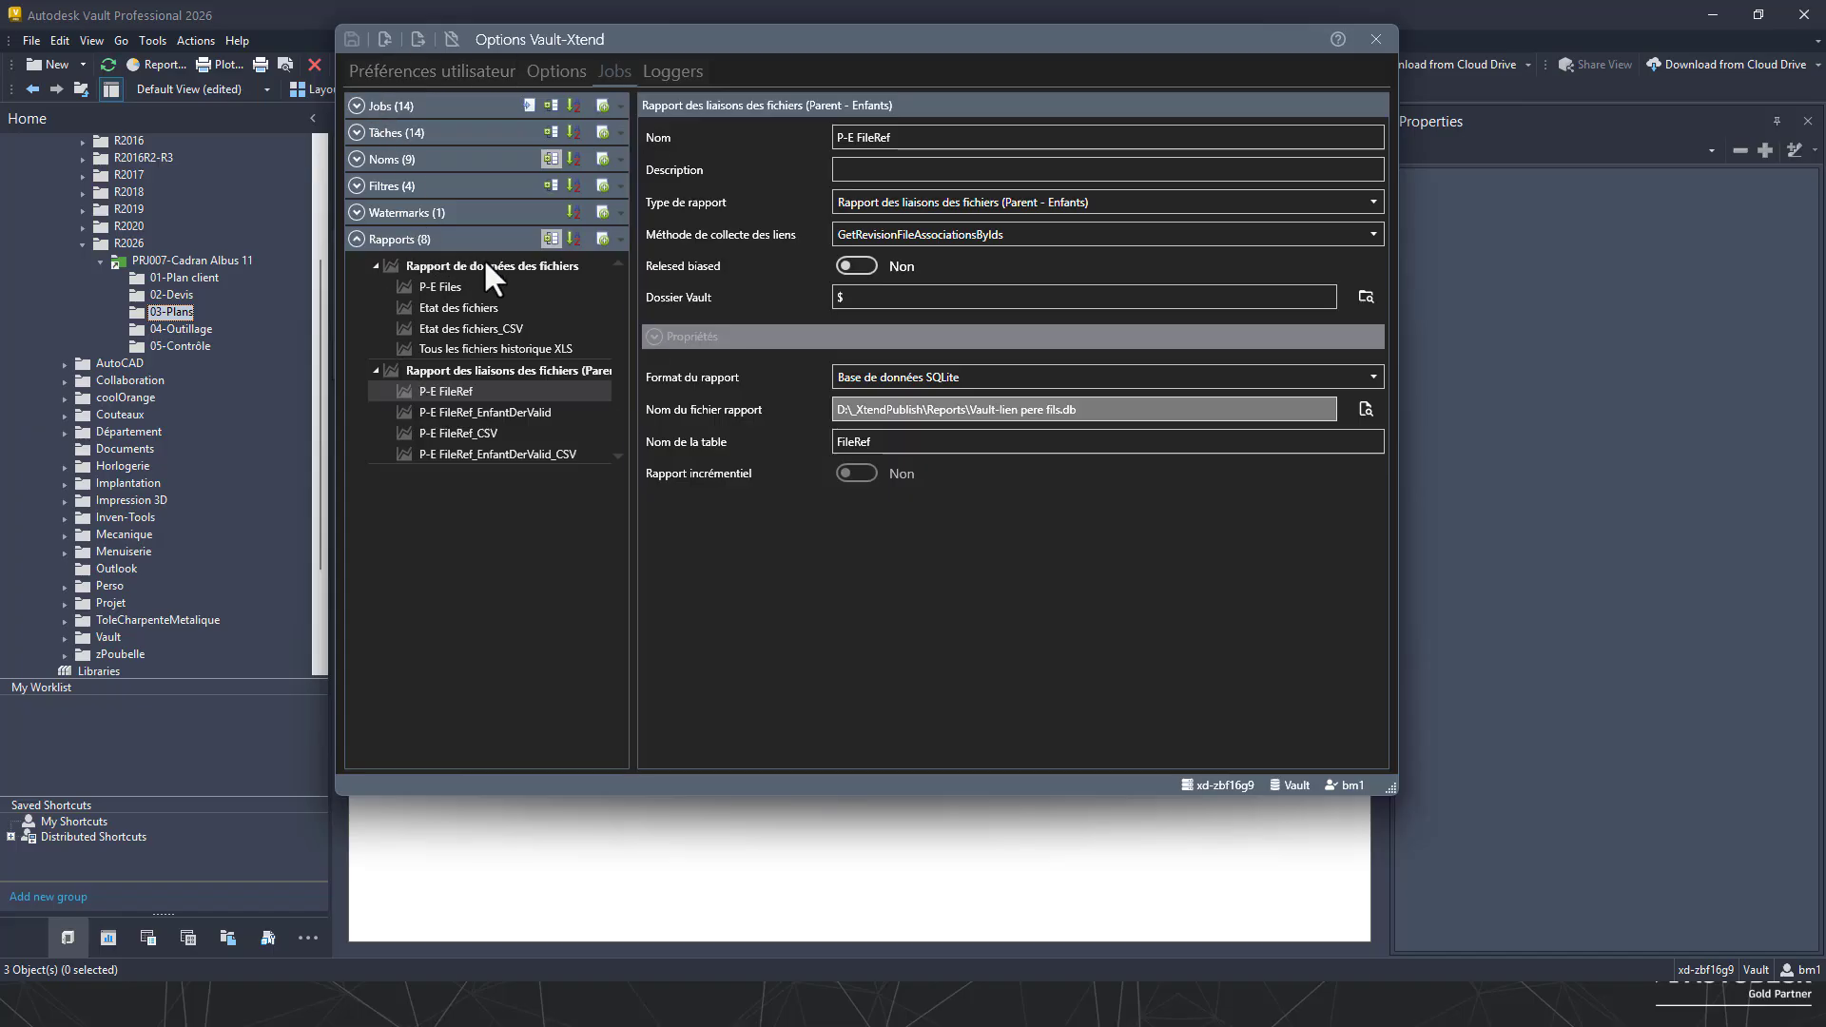
click(613, 239)
click(629, 262)
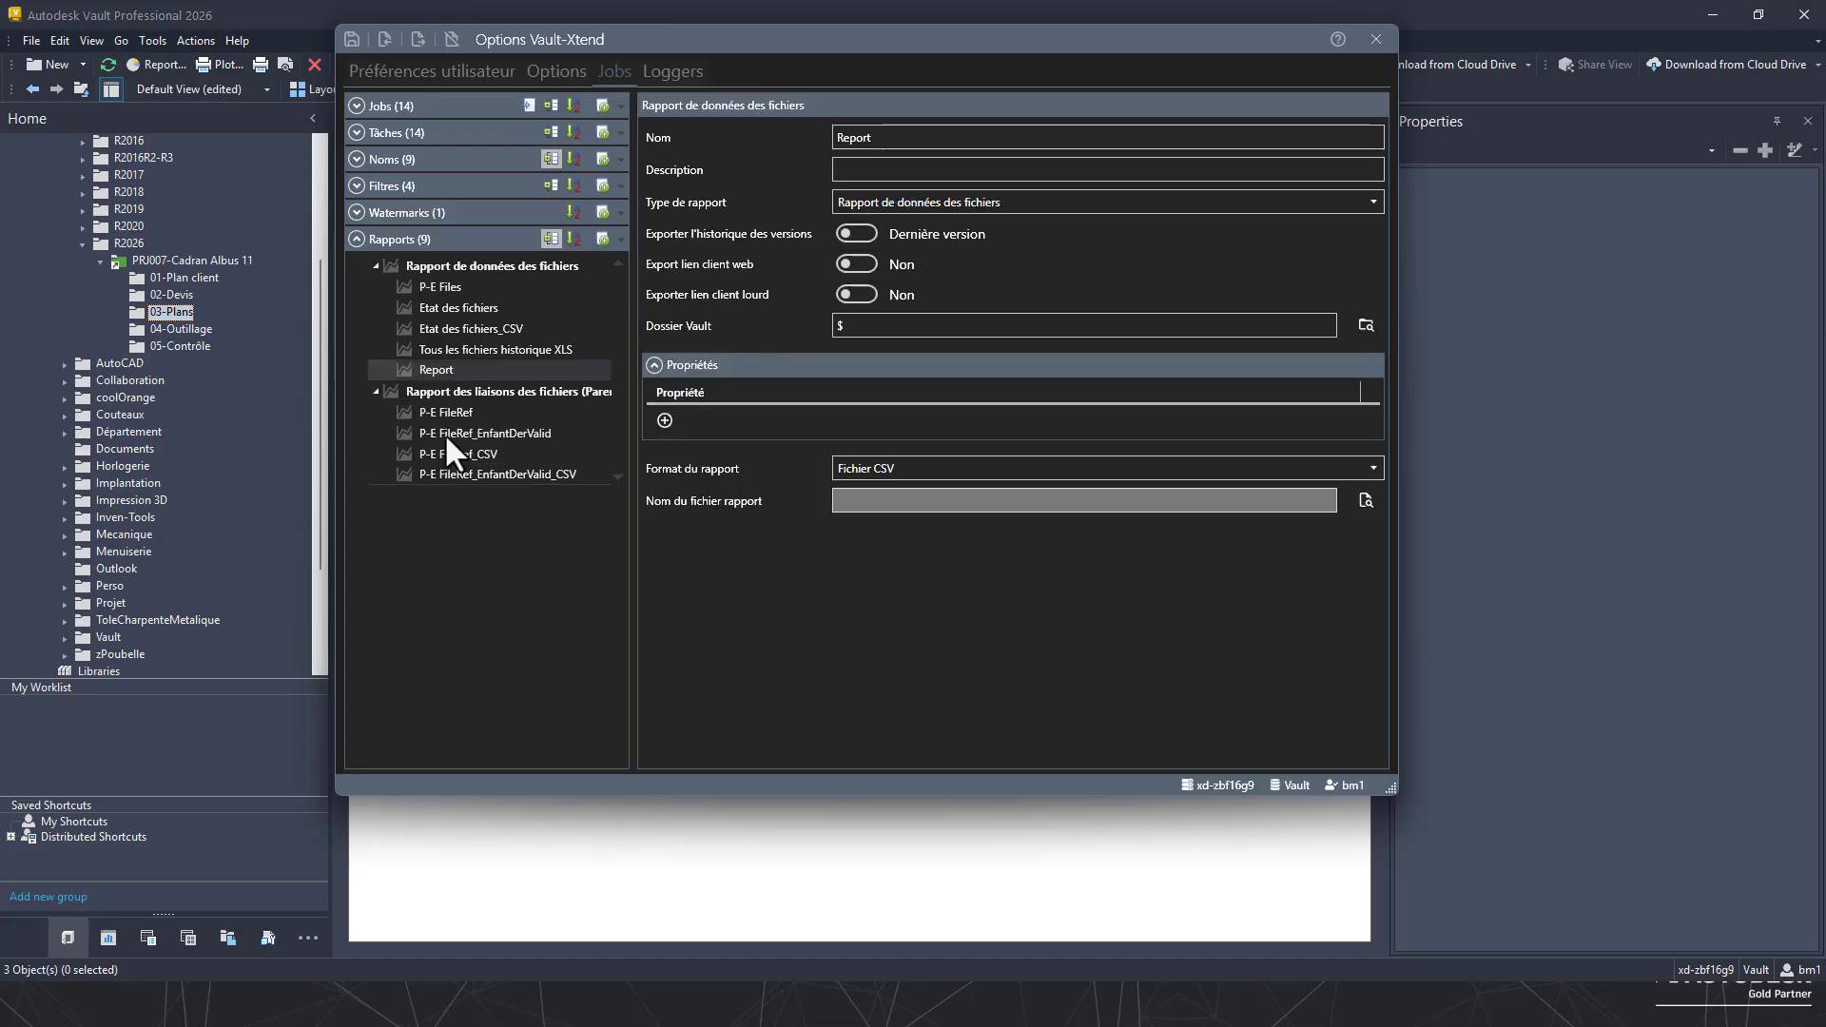
click(1004, 196)
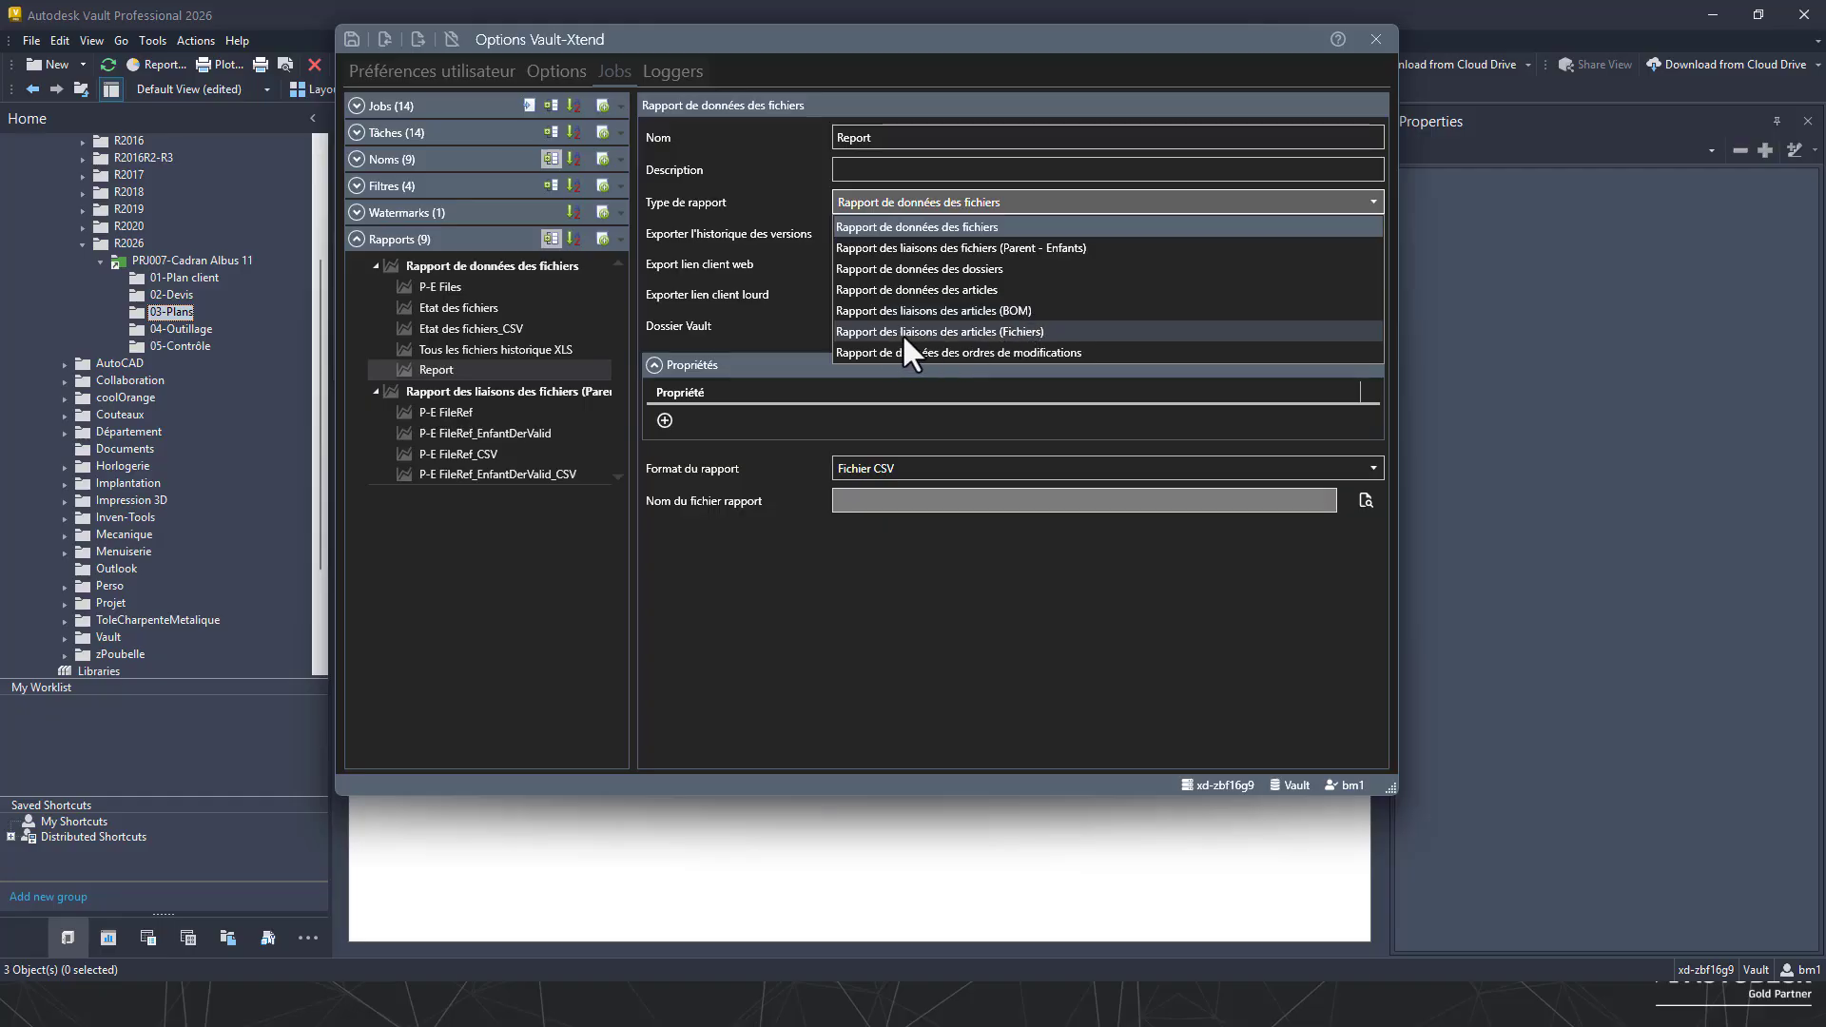
click(1019, 310)
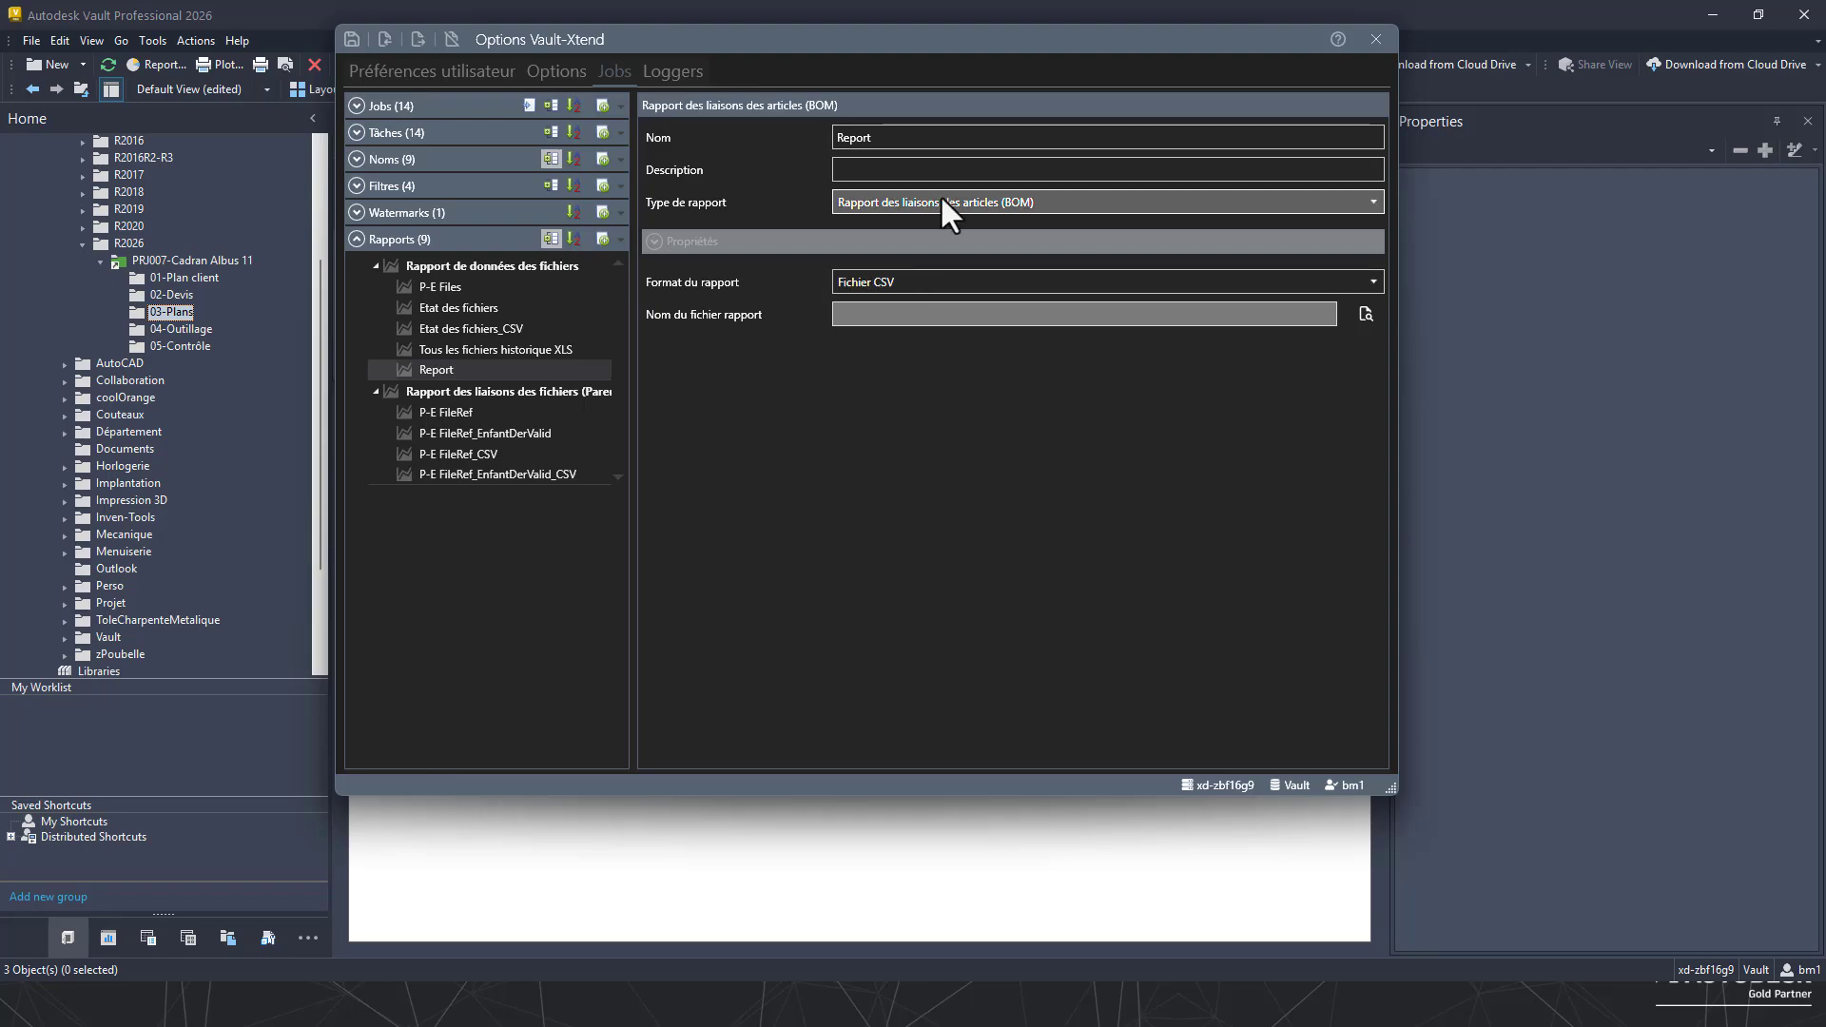
- Review the output formats available for the new report and close the options without saving the changes
click(974, 276)
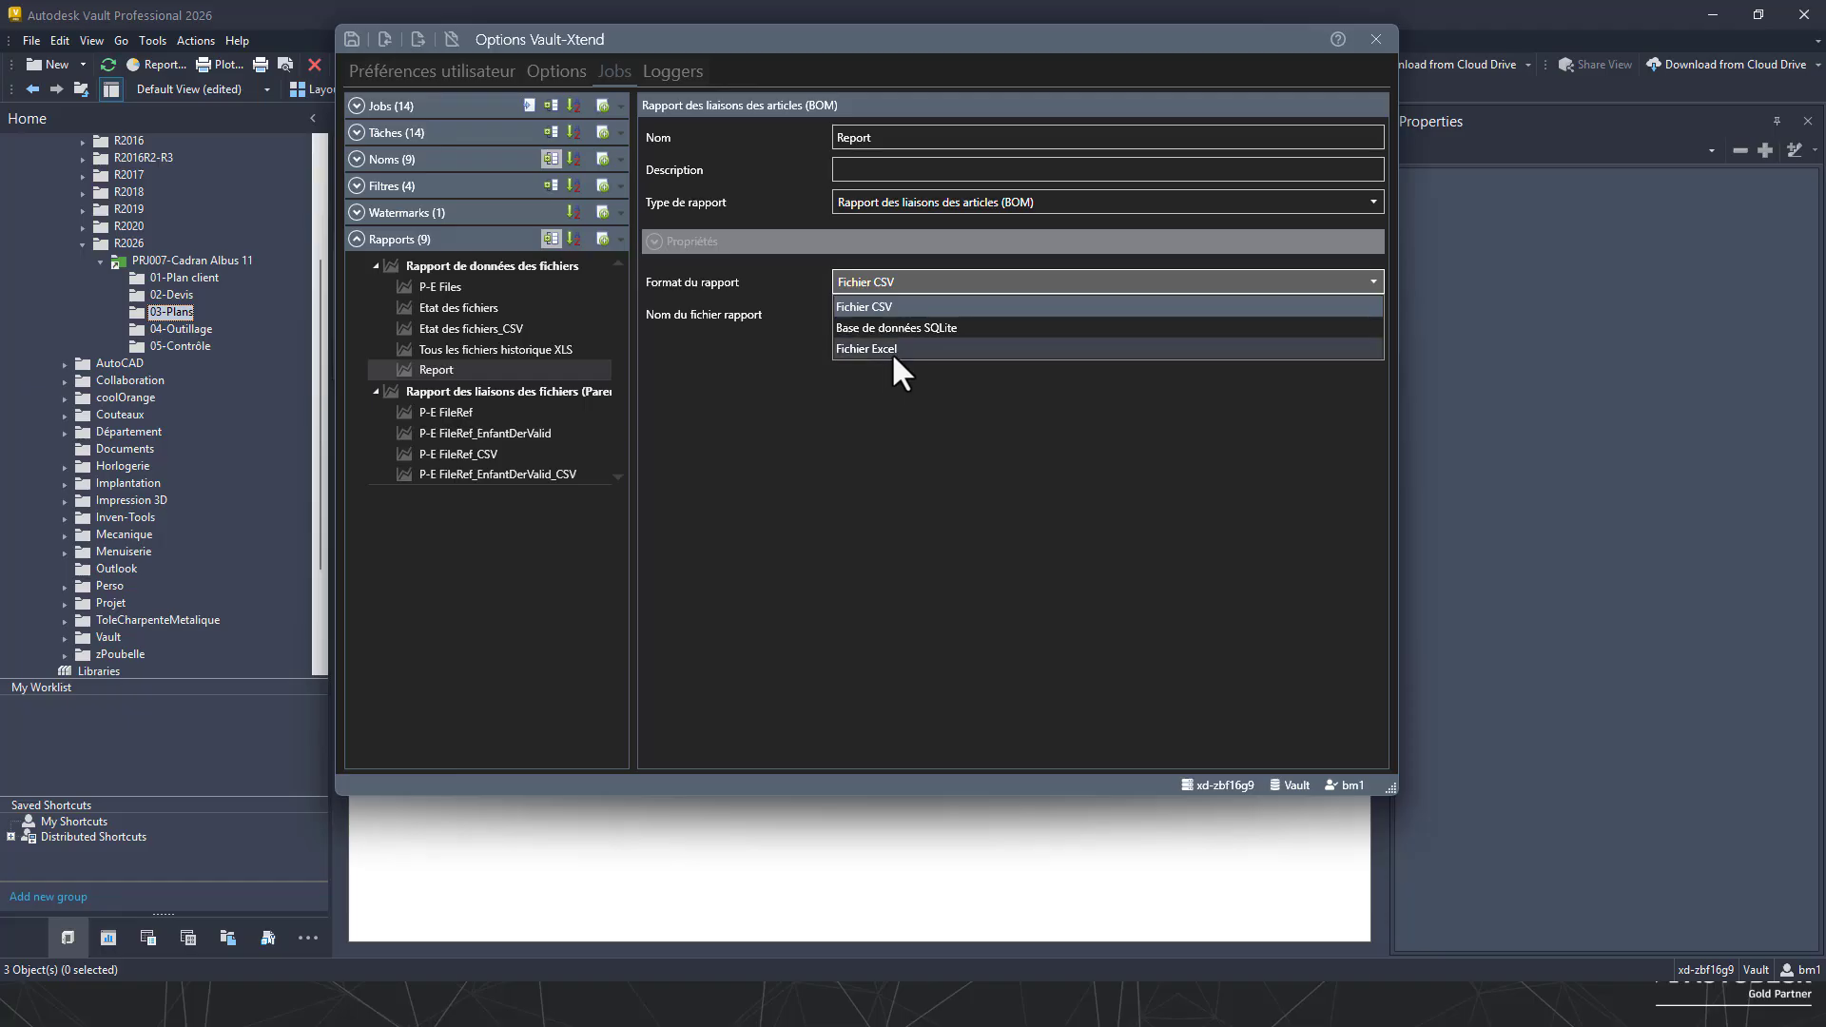
click(875, 471)
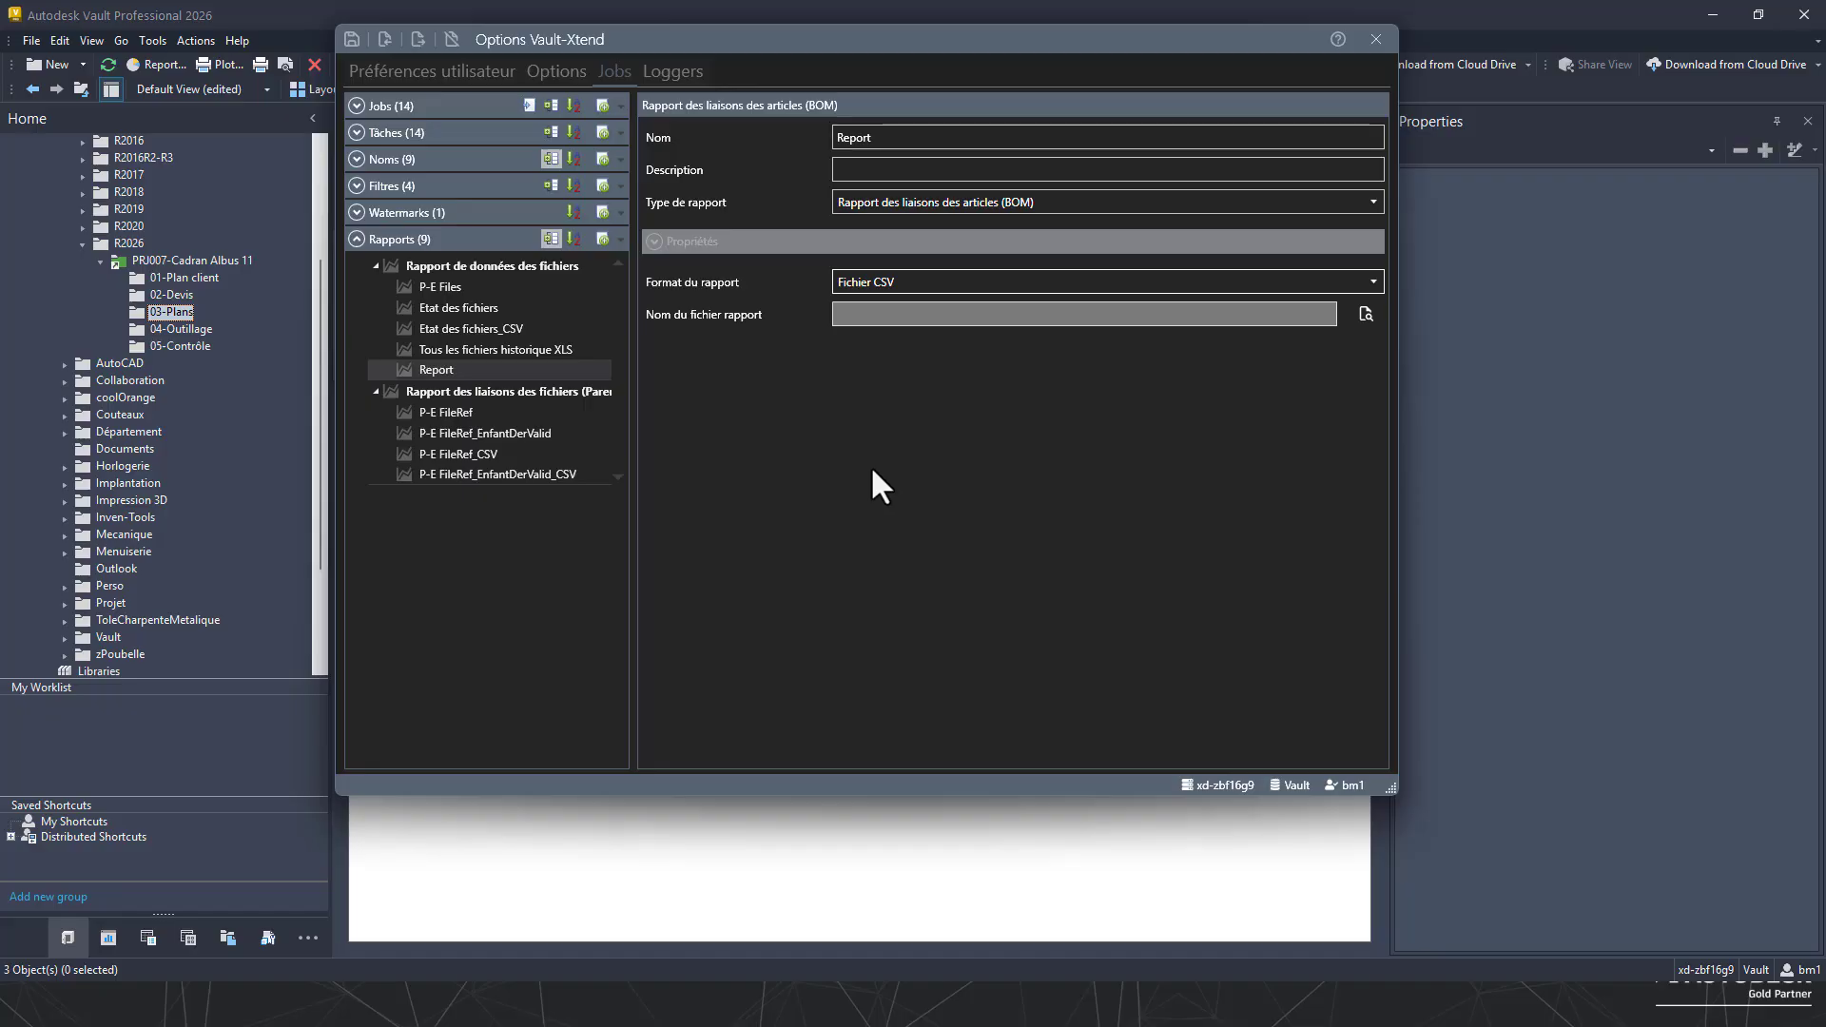
click(1375, 39)
click(1046, 562)
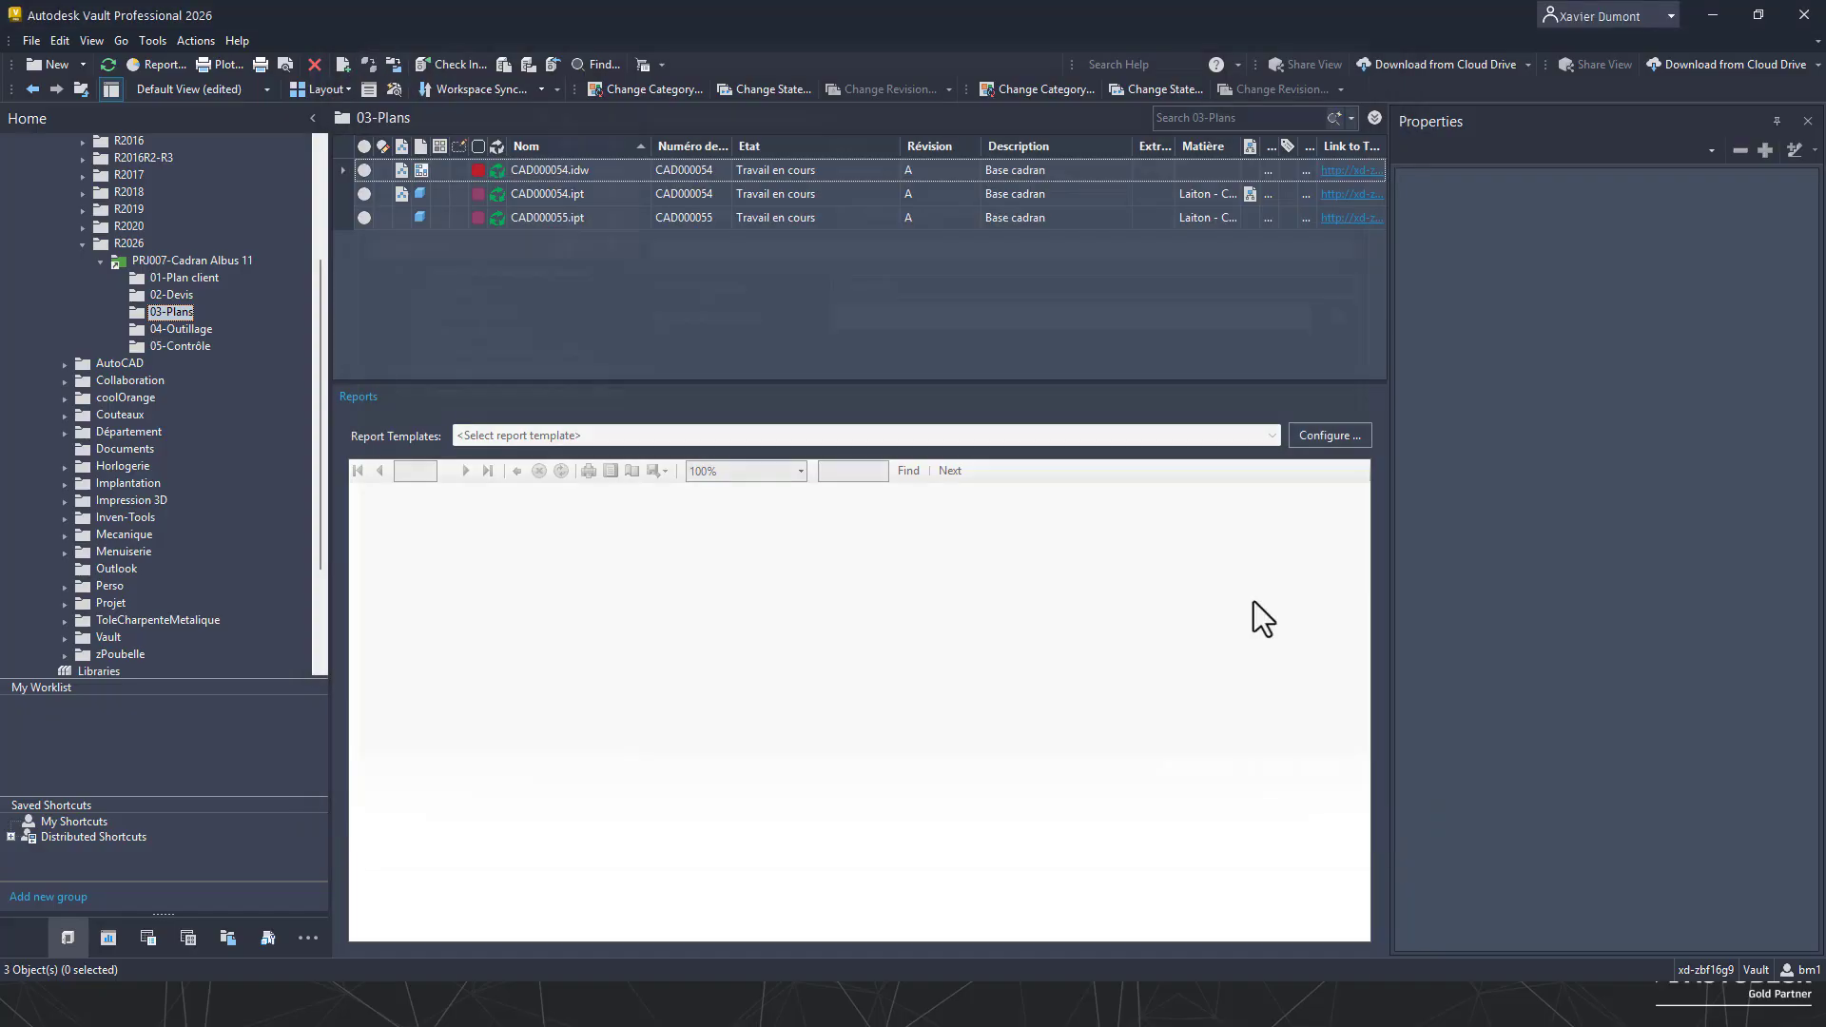
- Review the Vault-Xtend commands offered for the drawing CAD000054.idw
click(552, 217)
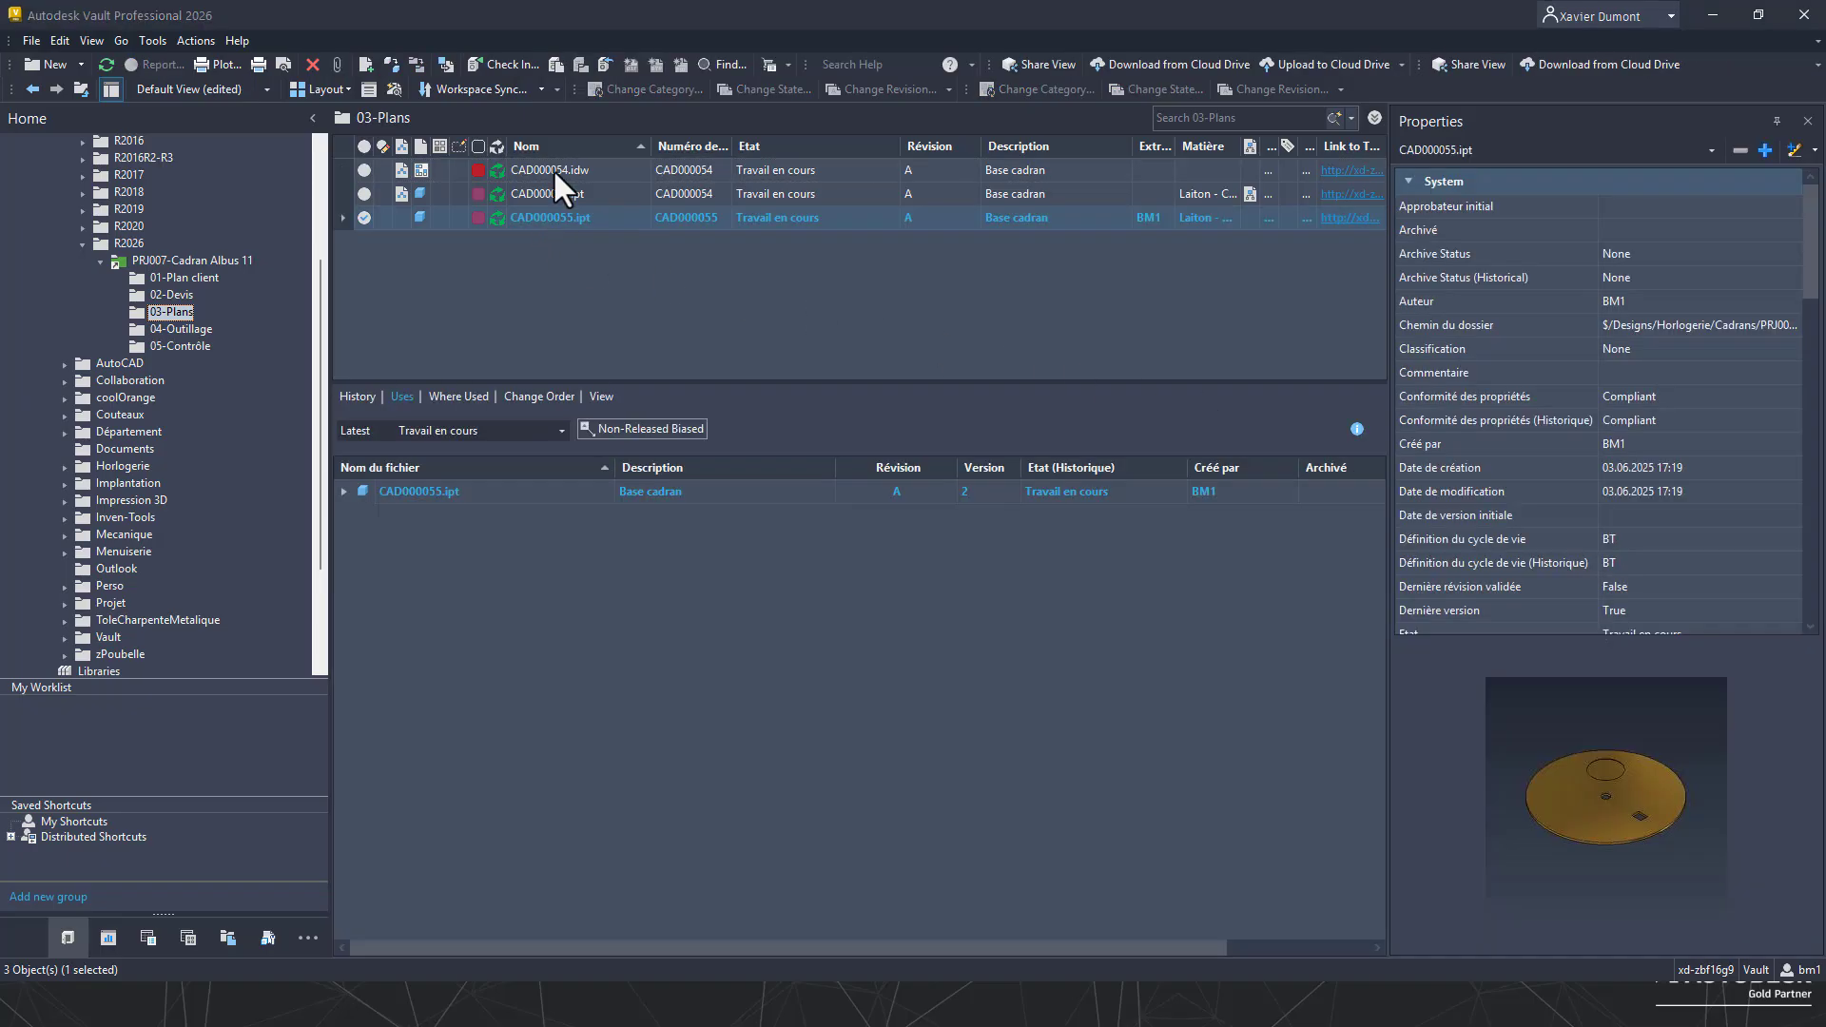
click(551, 168)
right_click(562, 168)
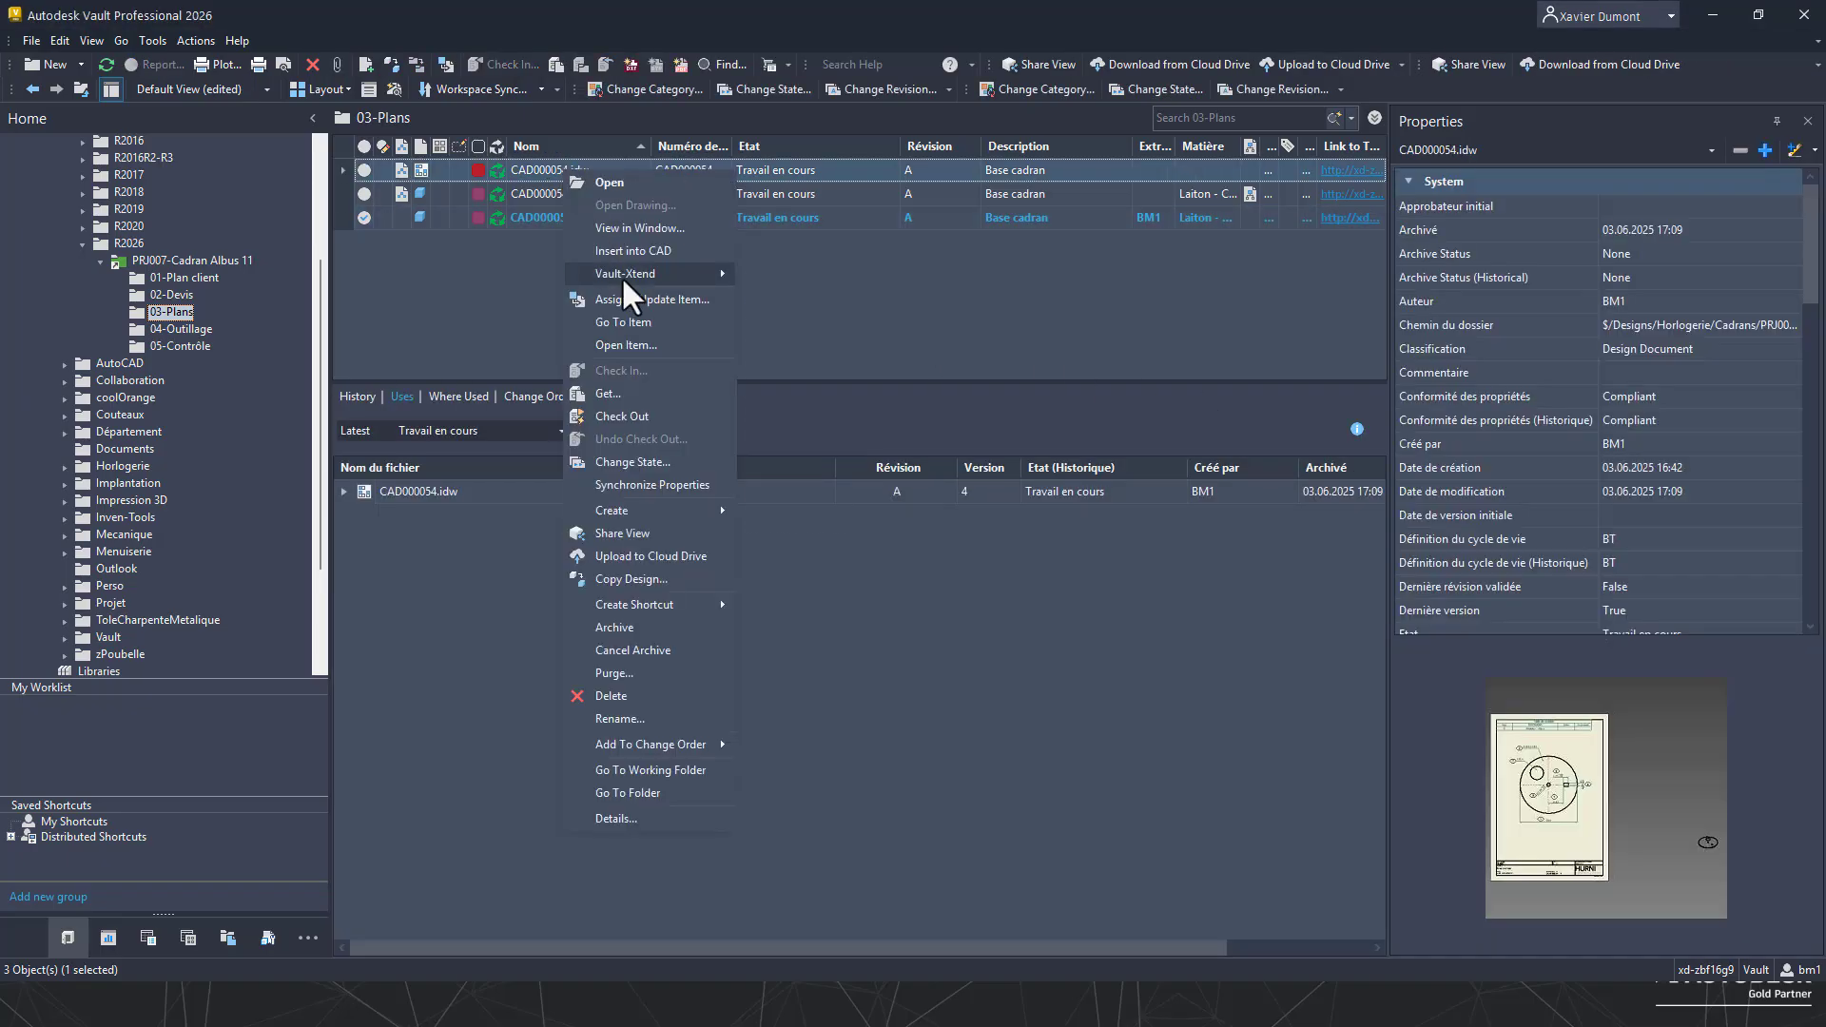
mouse_move(620, 276)
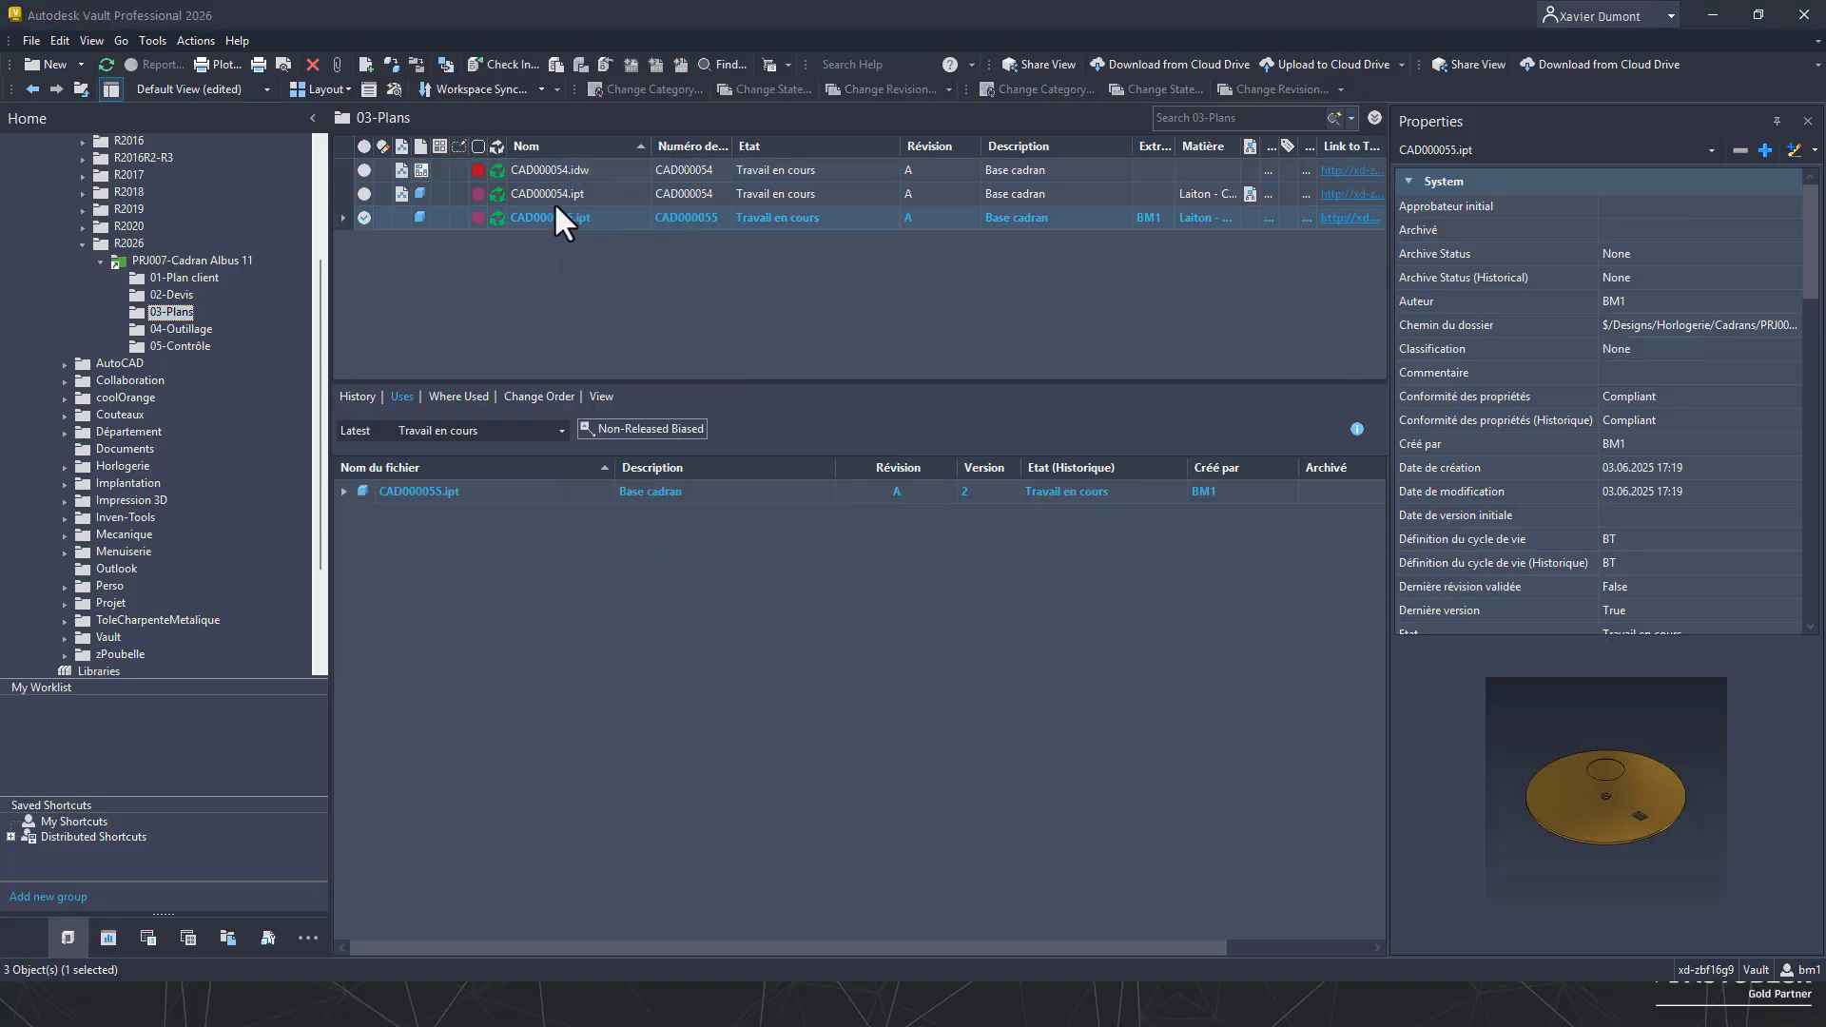
- Open the part CAD000055.ipt from the 03-Plans folder in Inventor
click(554, 224)
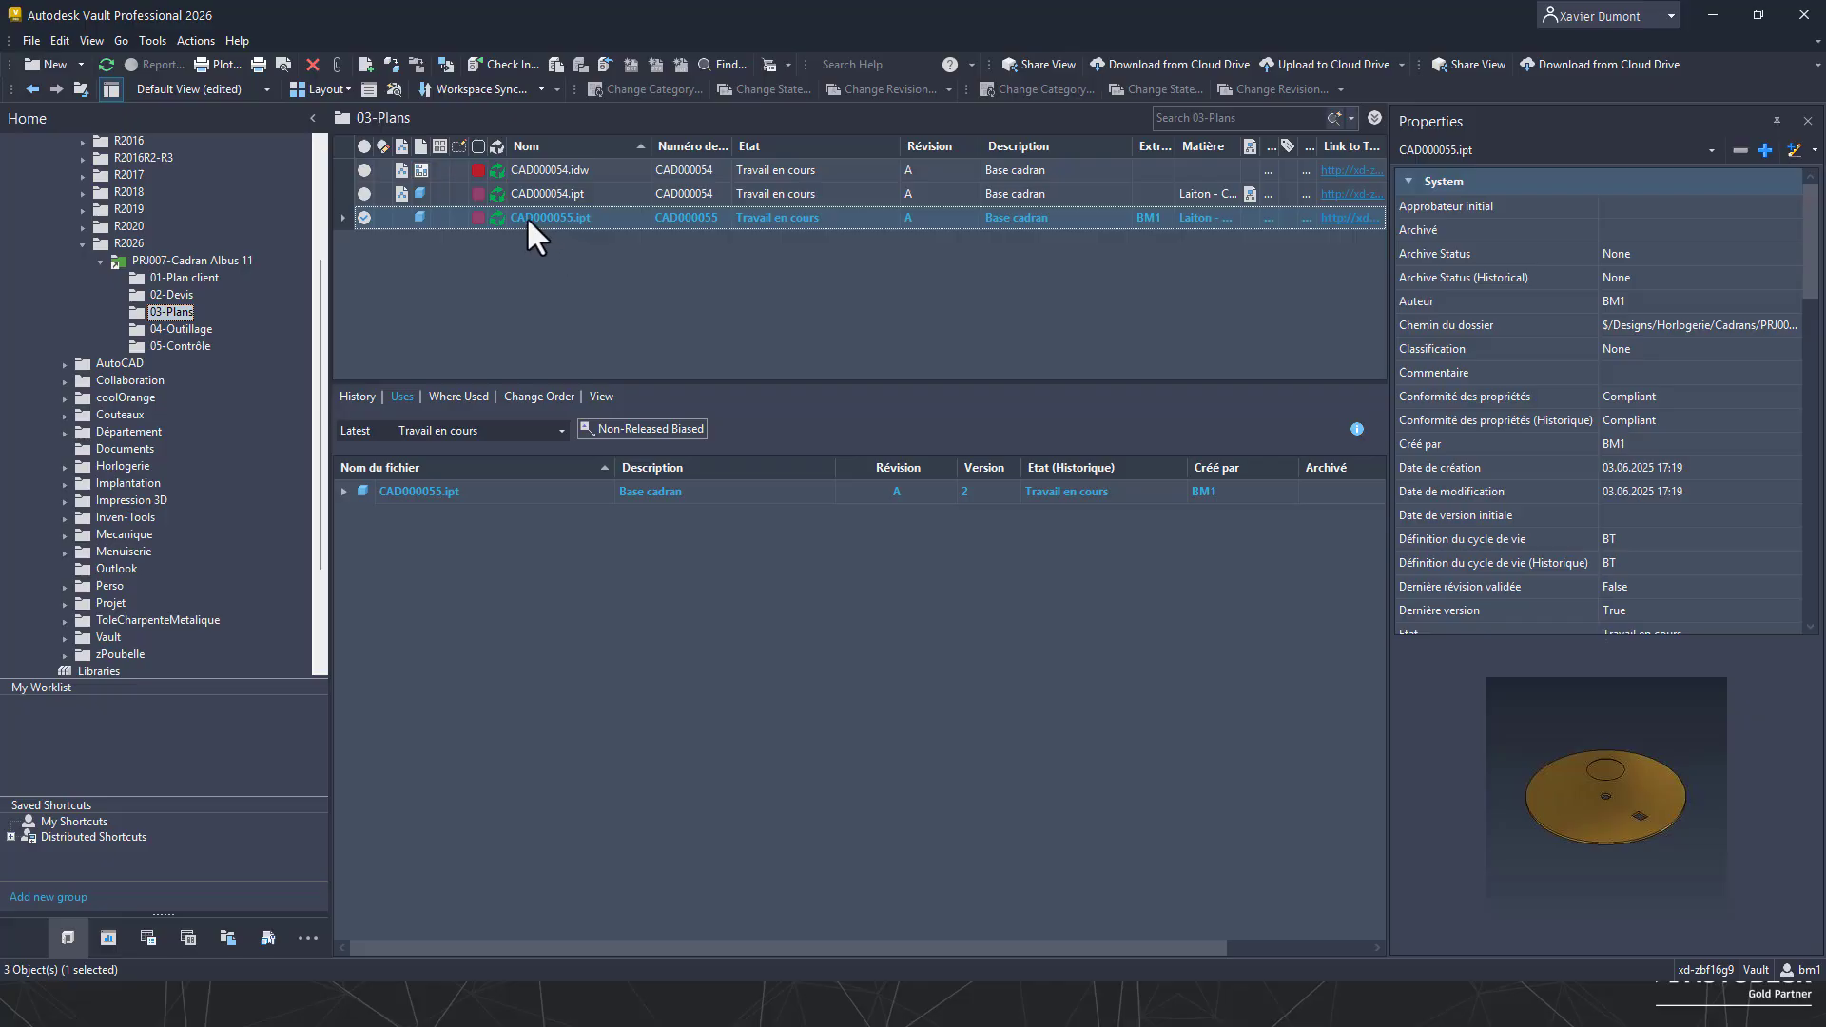
right_click(527, 217)
click(538, 234)
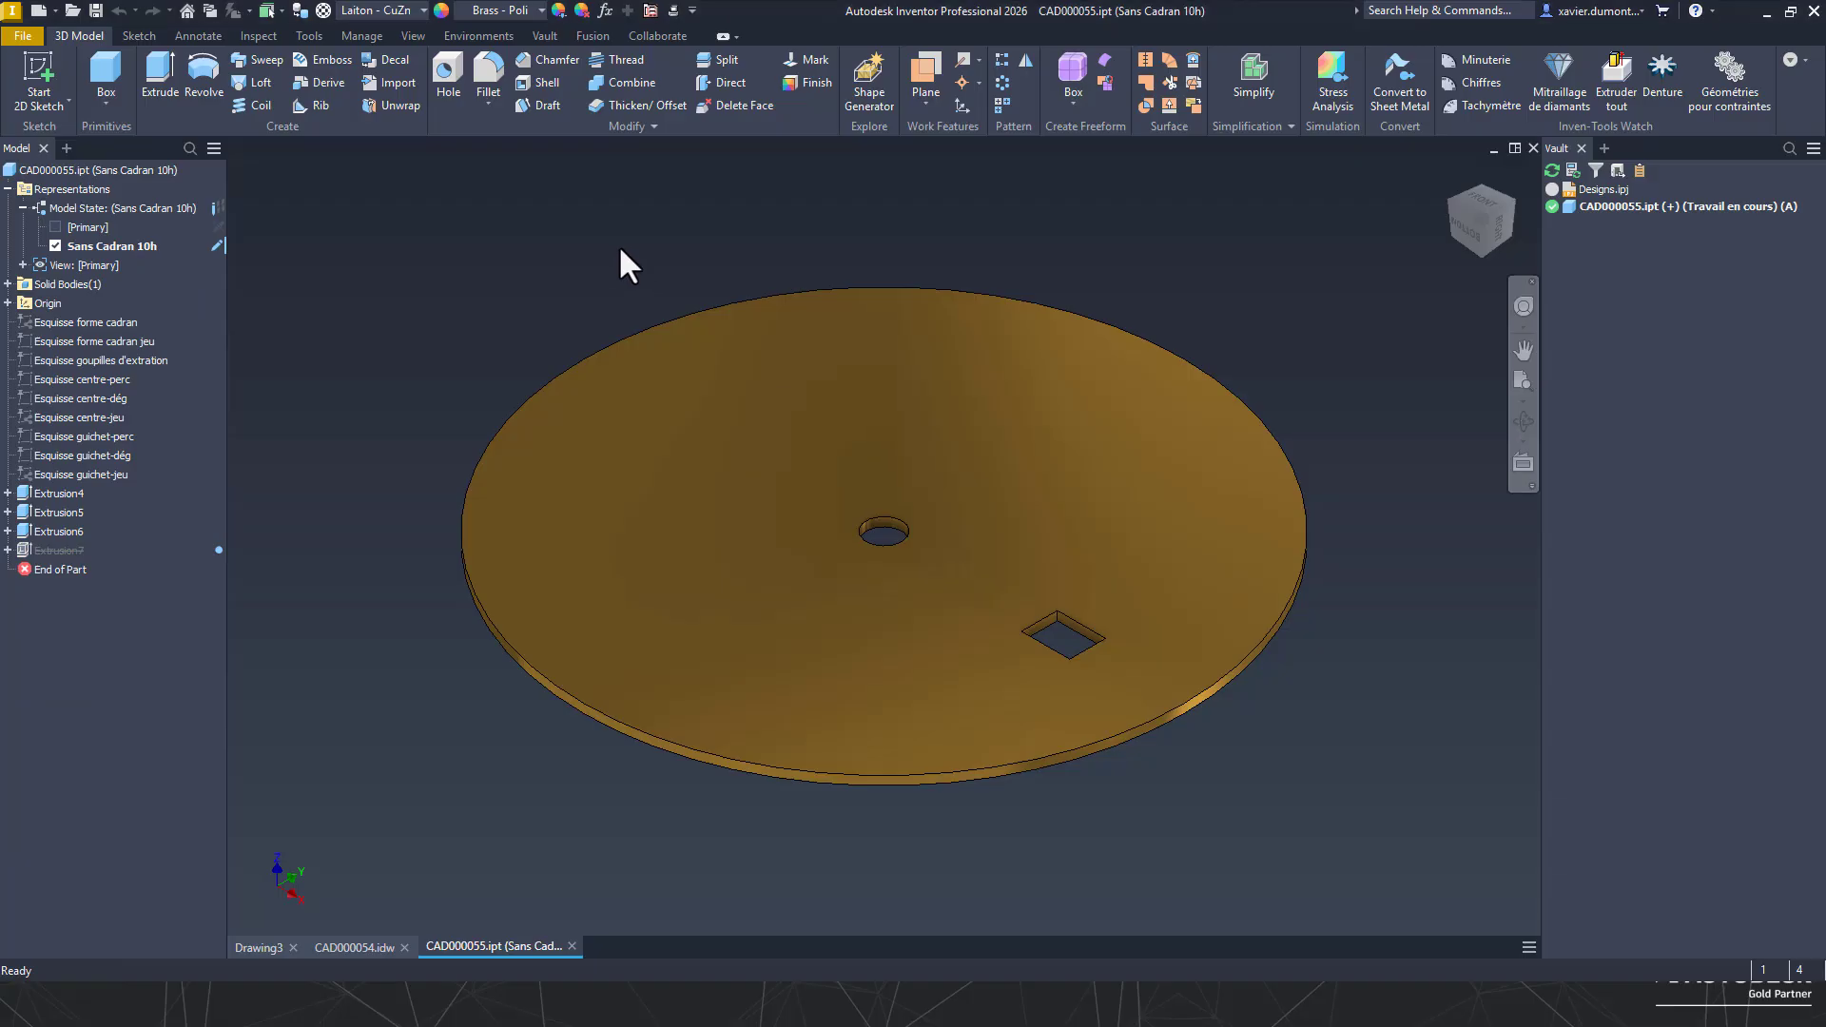
- Switch back and forth between the [Primary] and Sans Cadran 10h model states to compare them, leaving [Primary] active
double_click(77, 226)
double_click(95, 246)
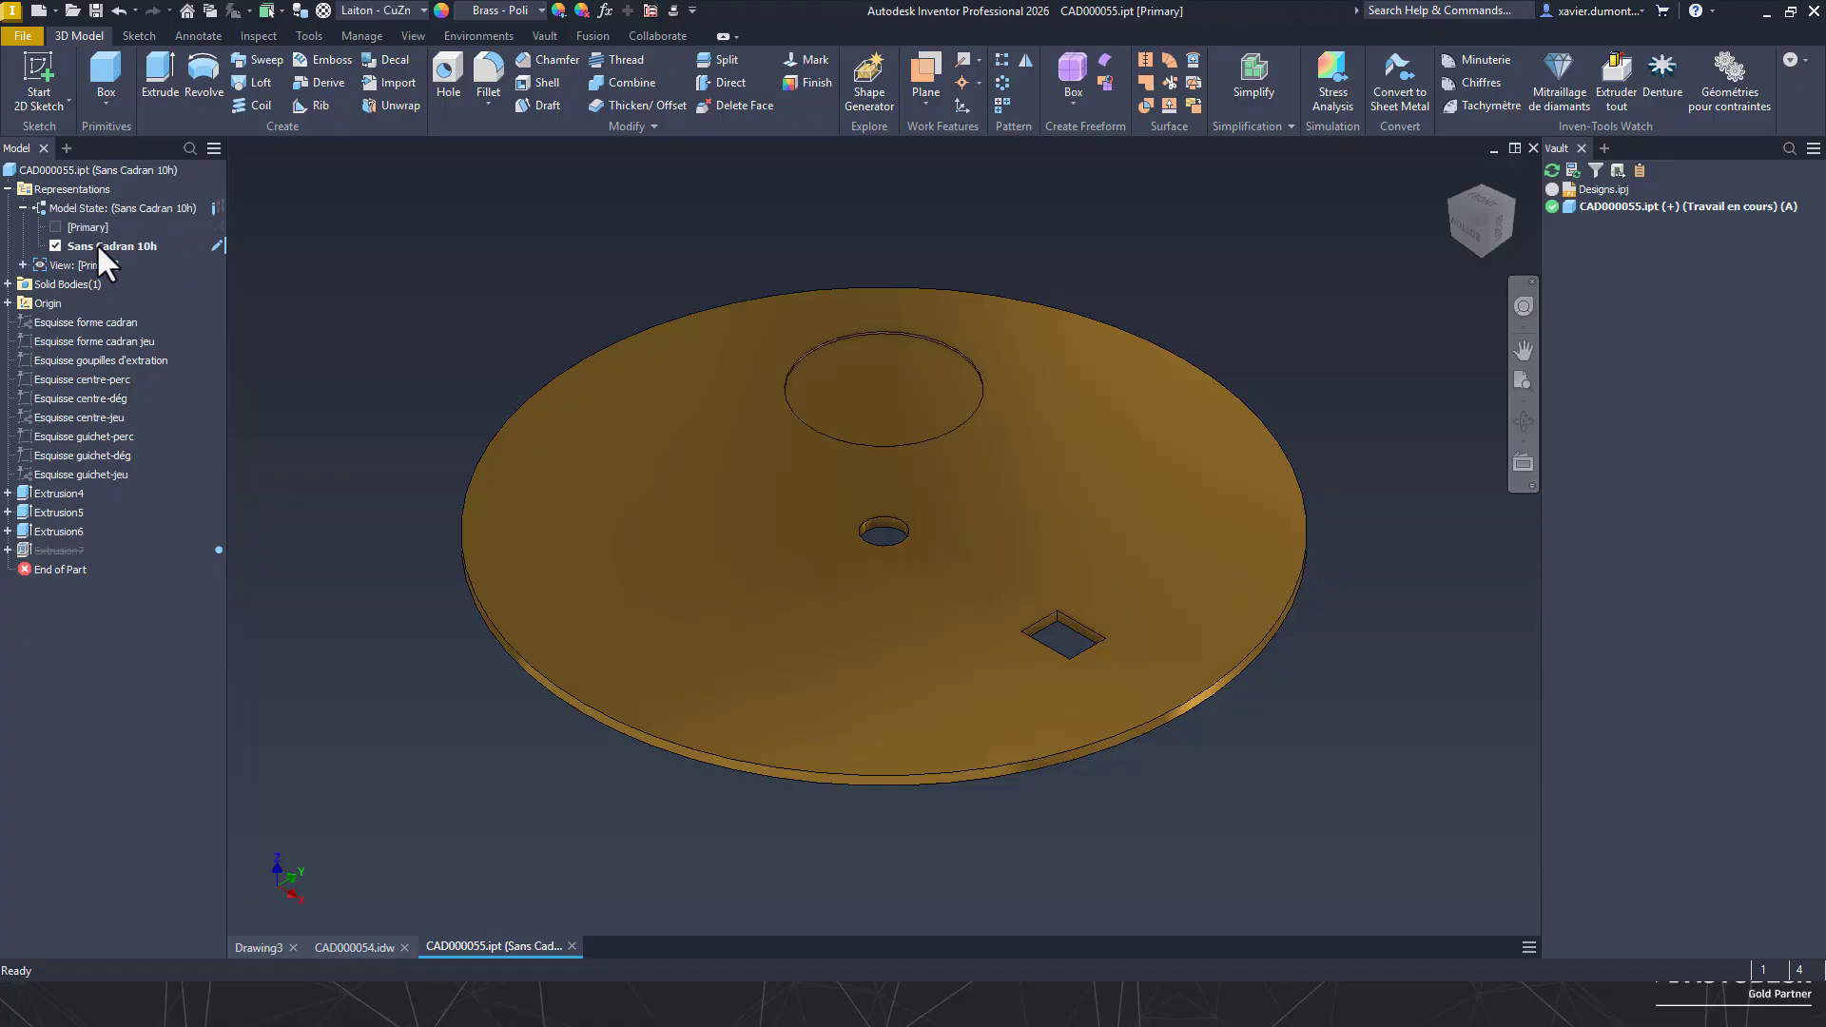
double_click(77, 227)
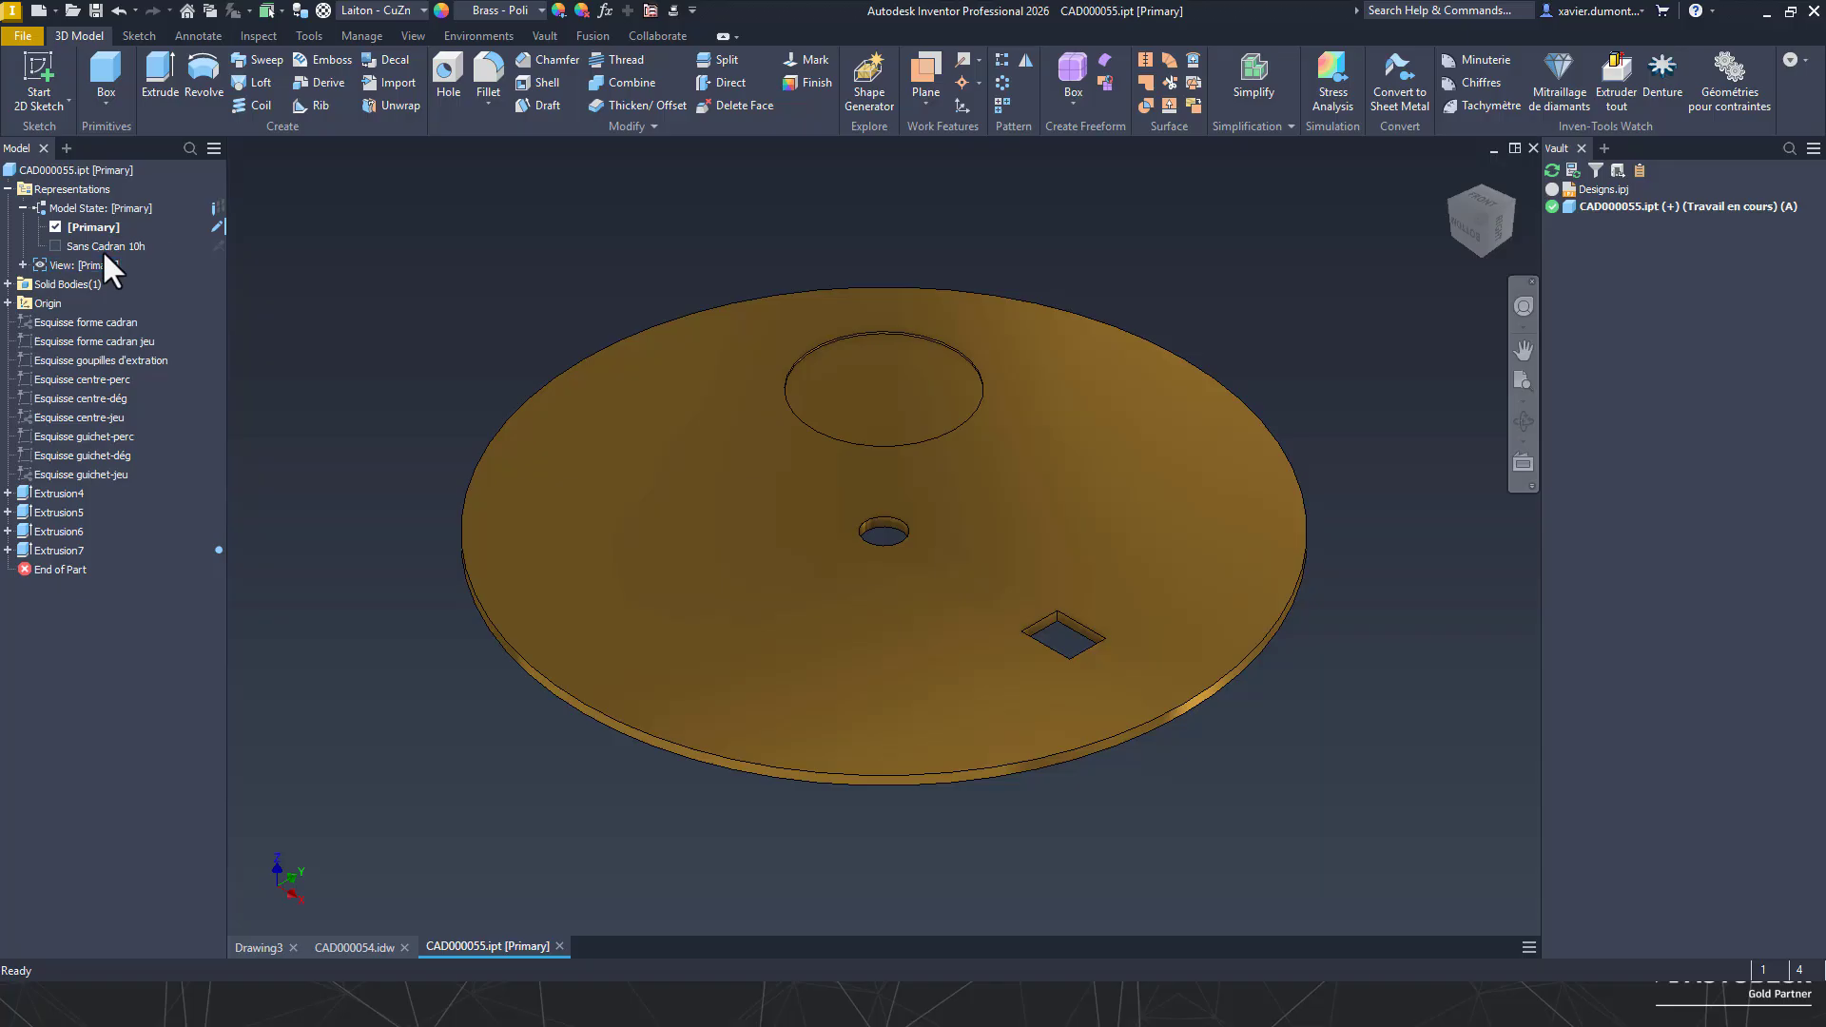
double_click(102, 247)
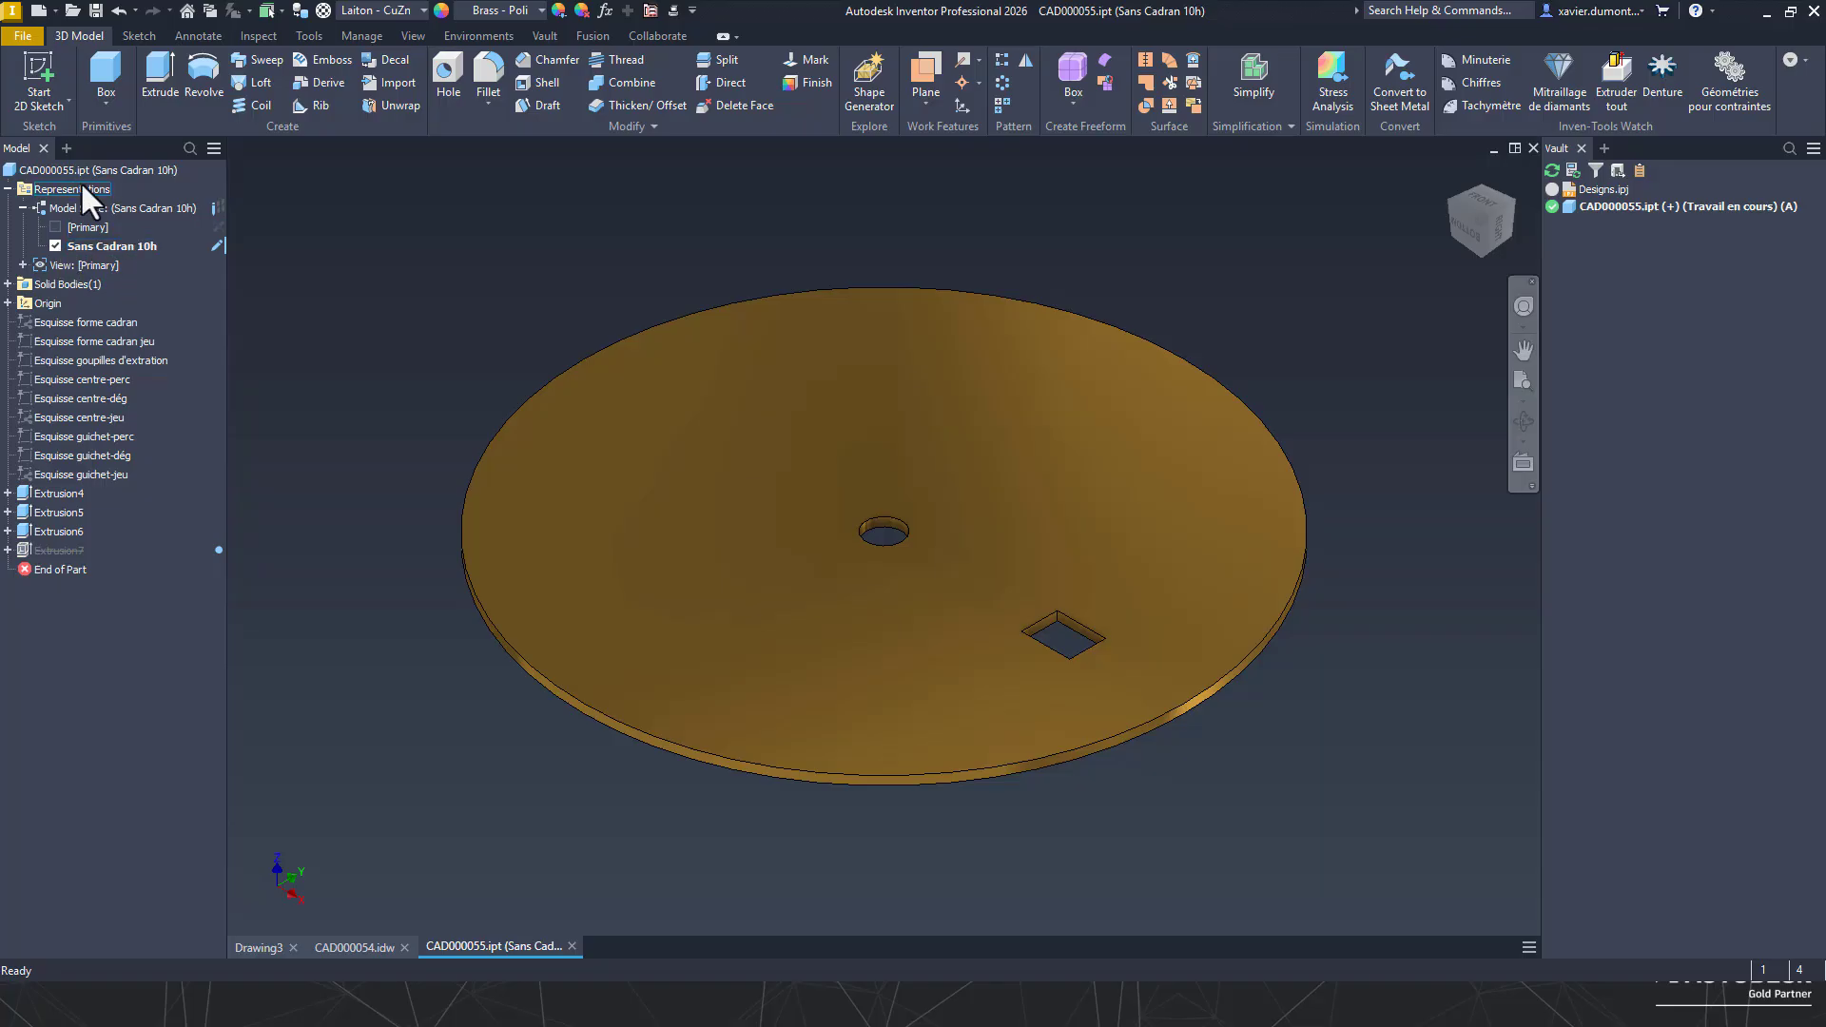
double_click(78, 228)
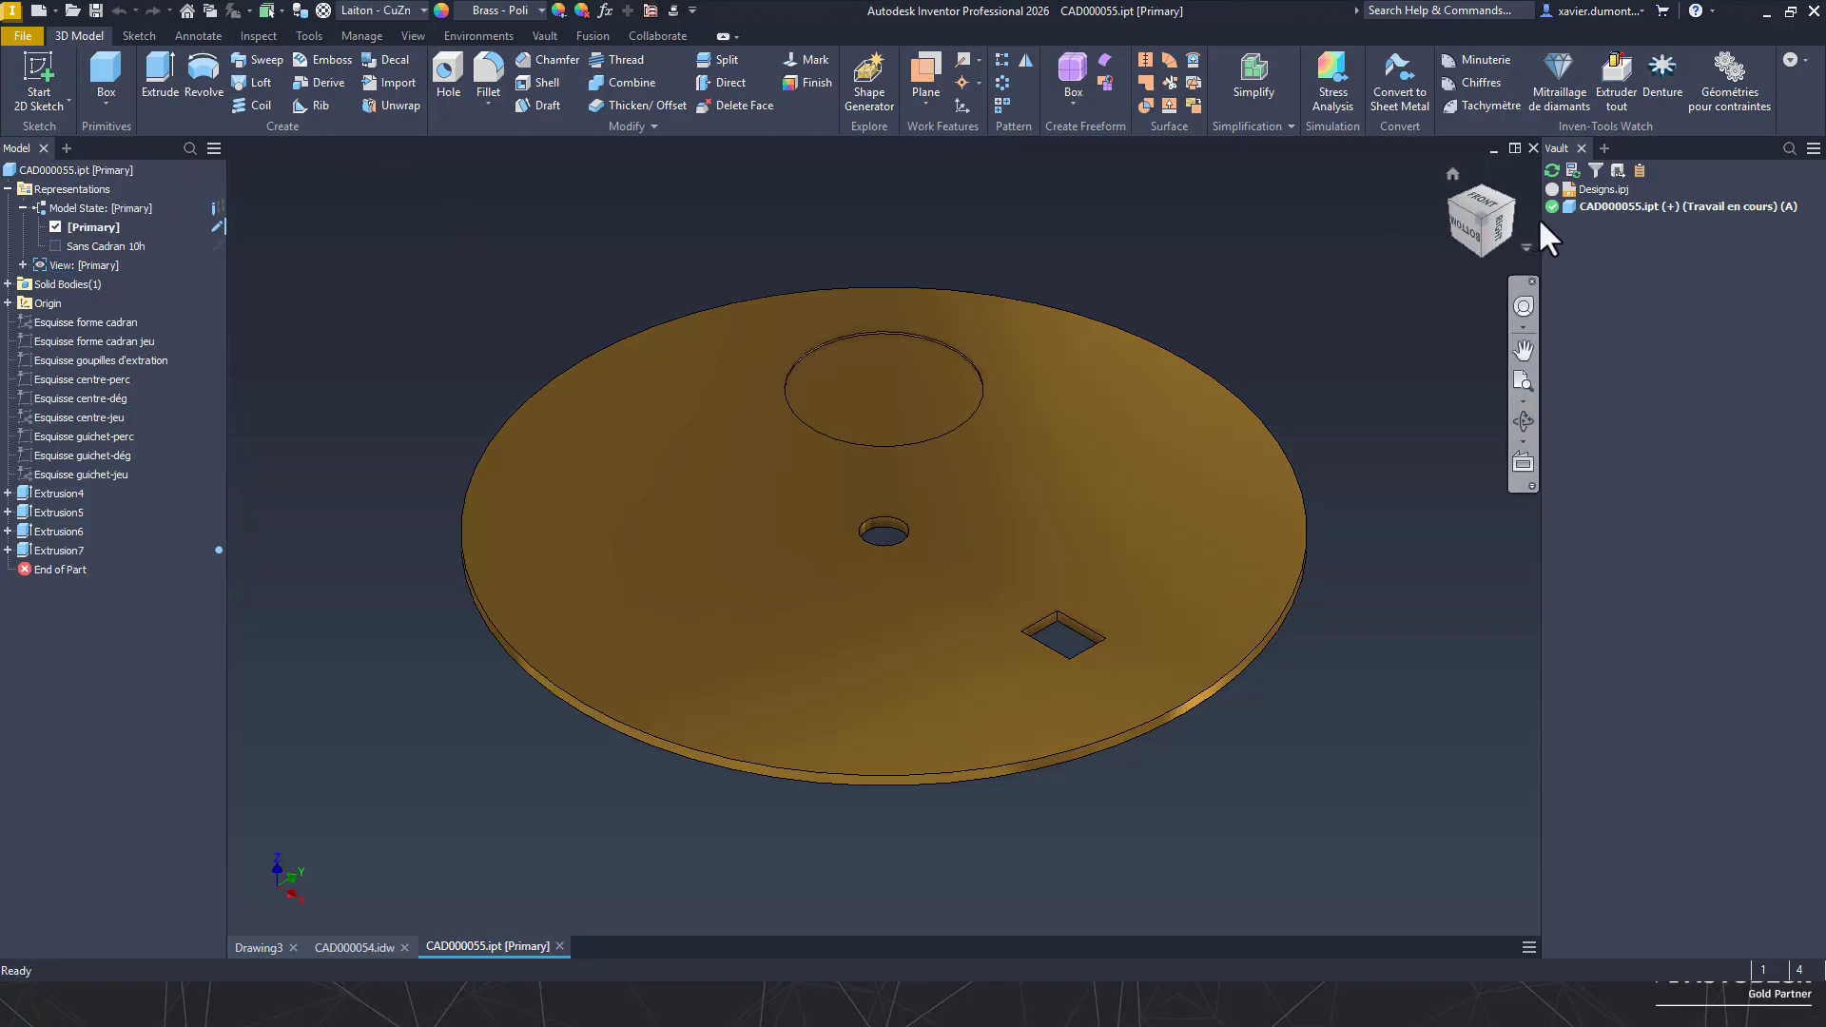
- Check CAD000055.ipt in to the vault
right_click(1571, 207)
click(1616, 320)
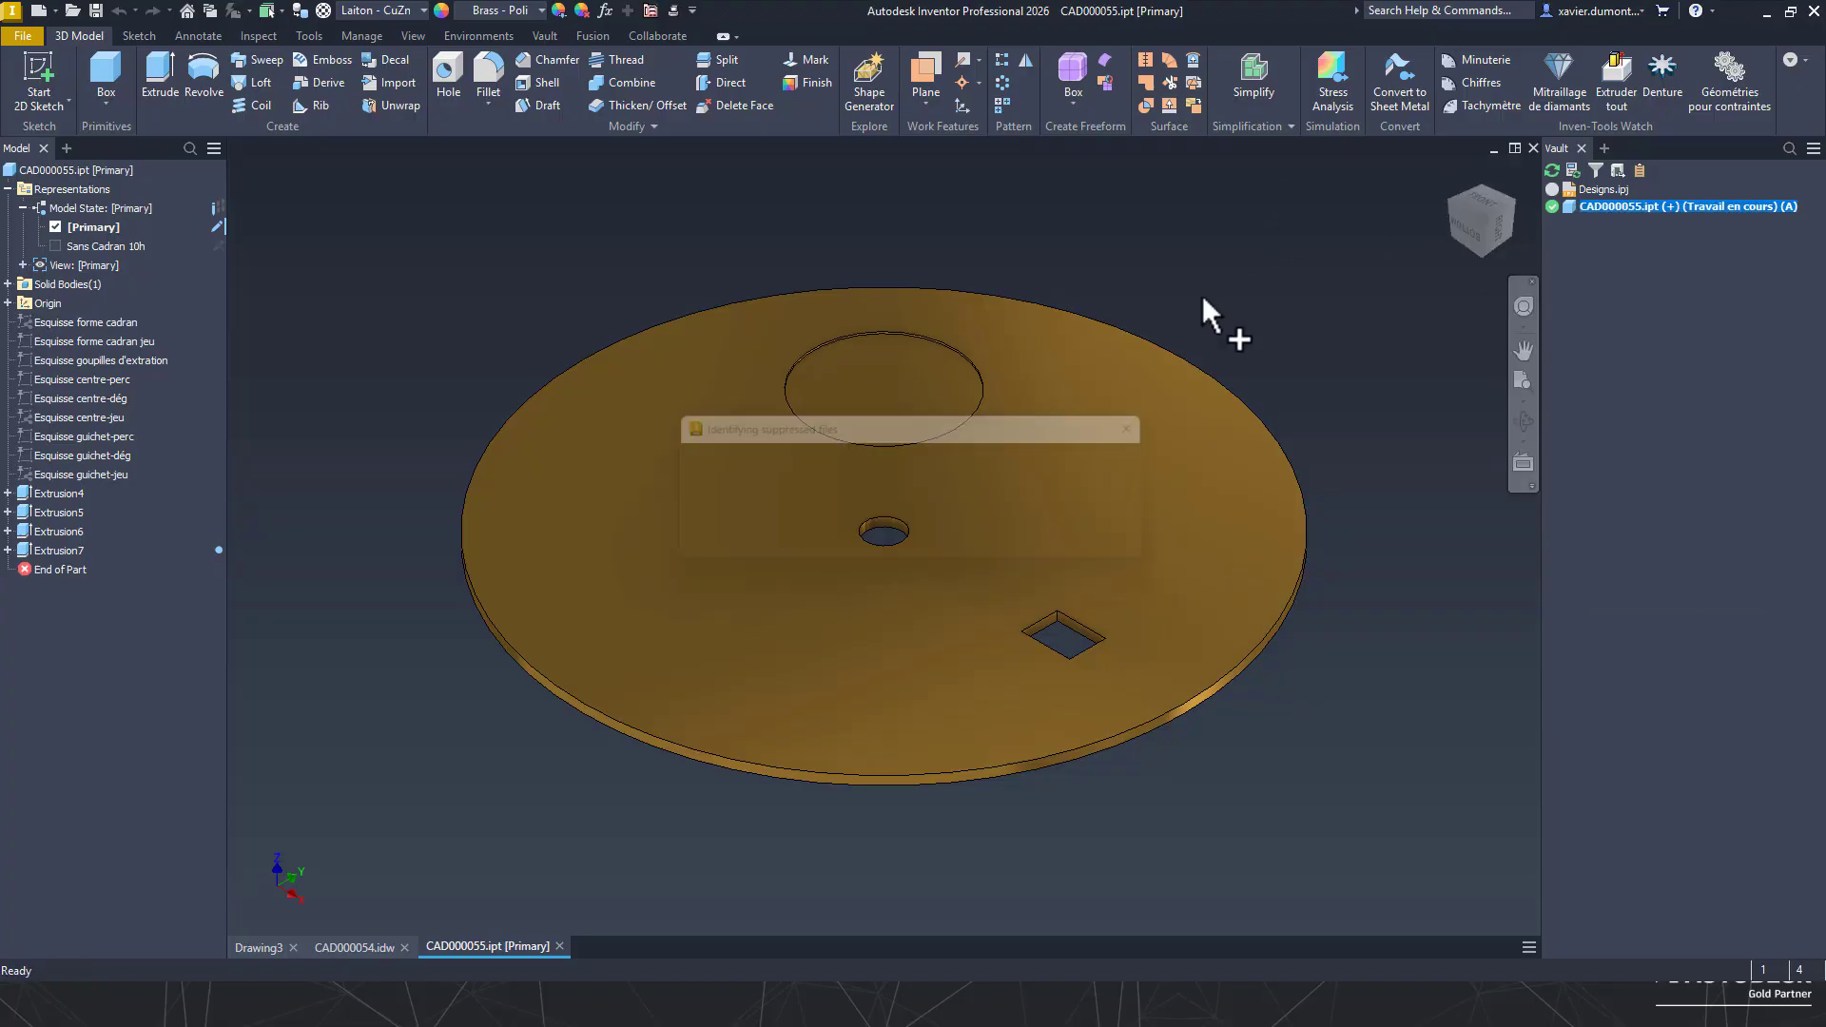
click(1016, 714)
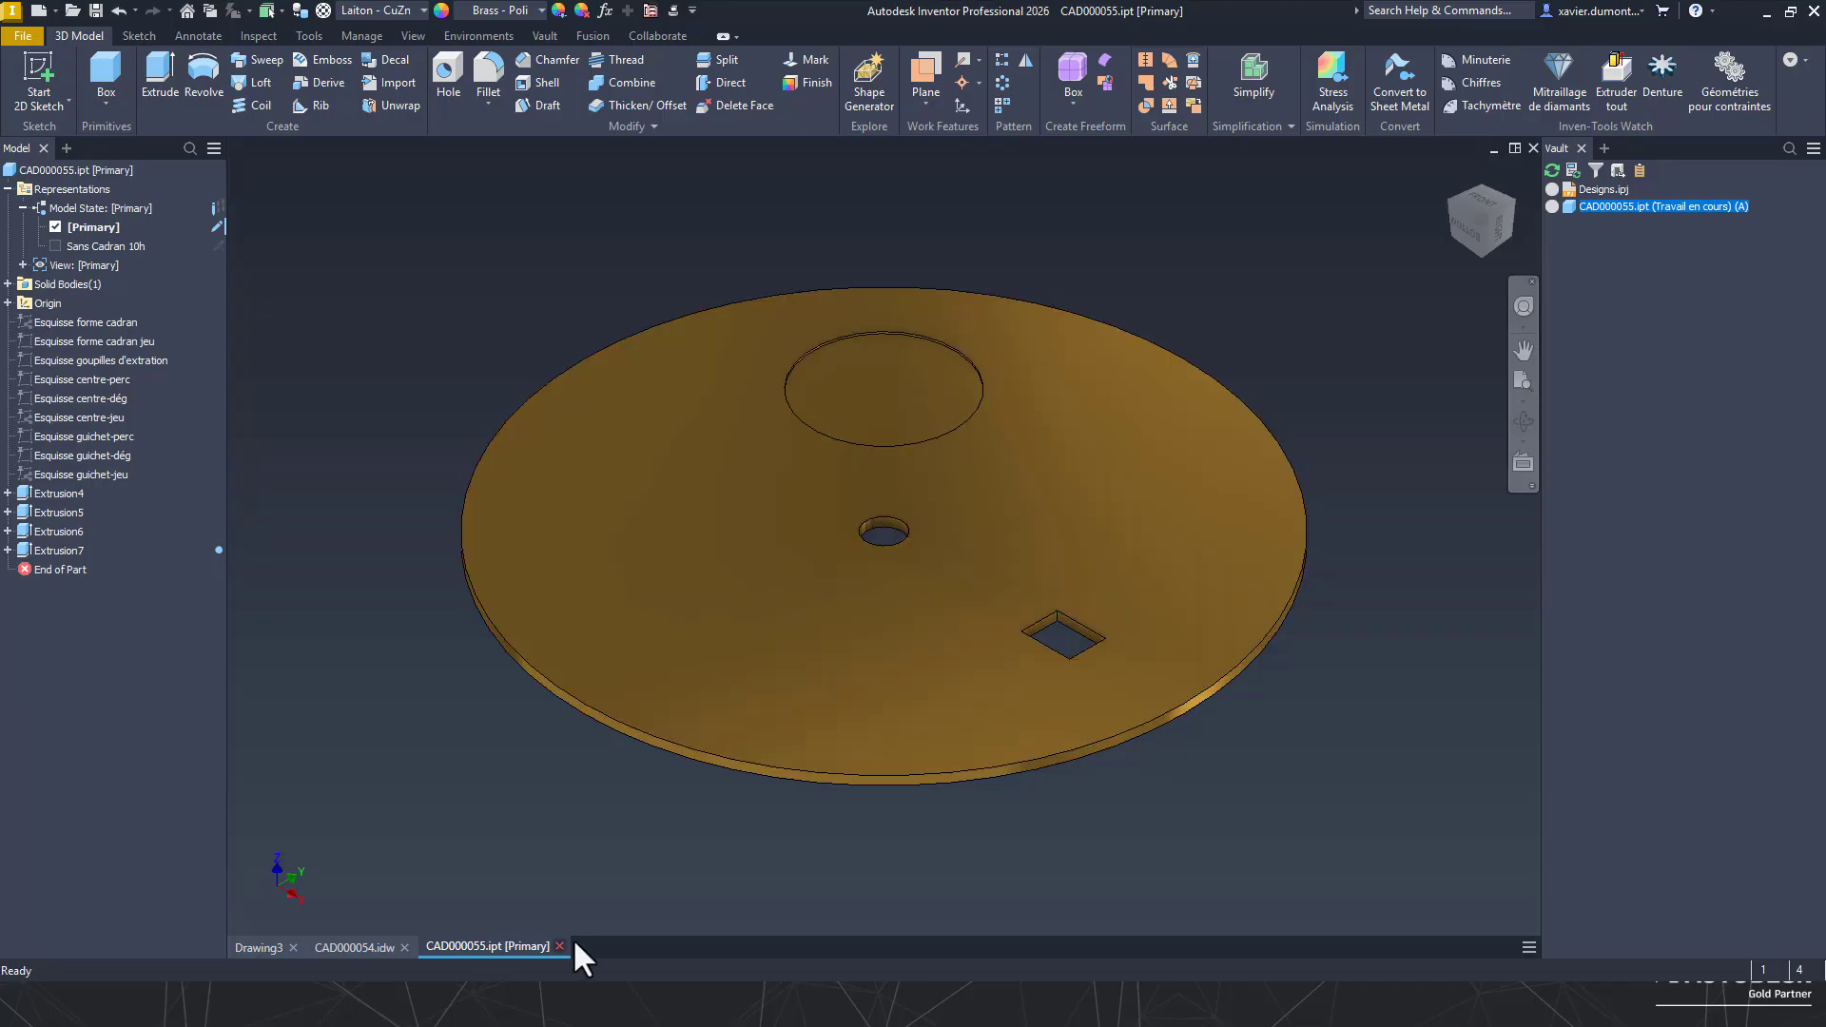
- Close the CAD000055.ipt document and switch back to Vault Professional
click(559, 945)
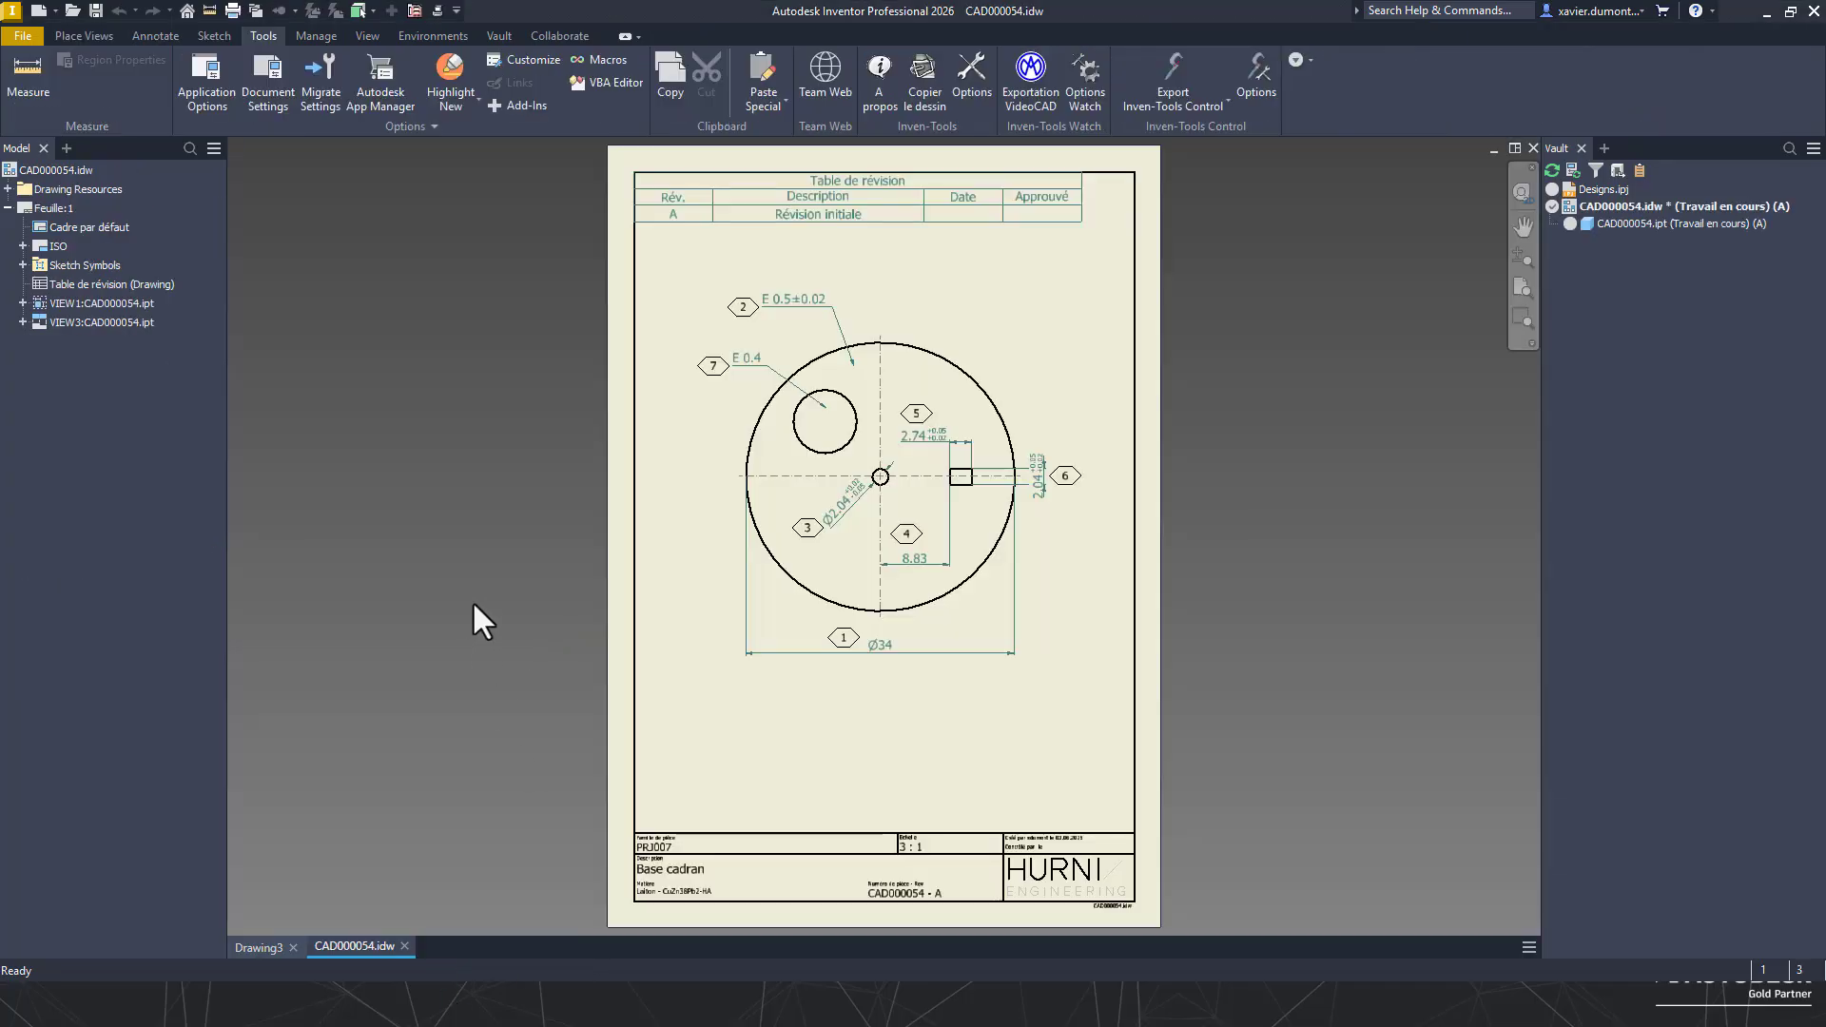
key(alt+Tab)
click(669, 455)
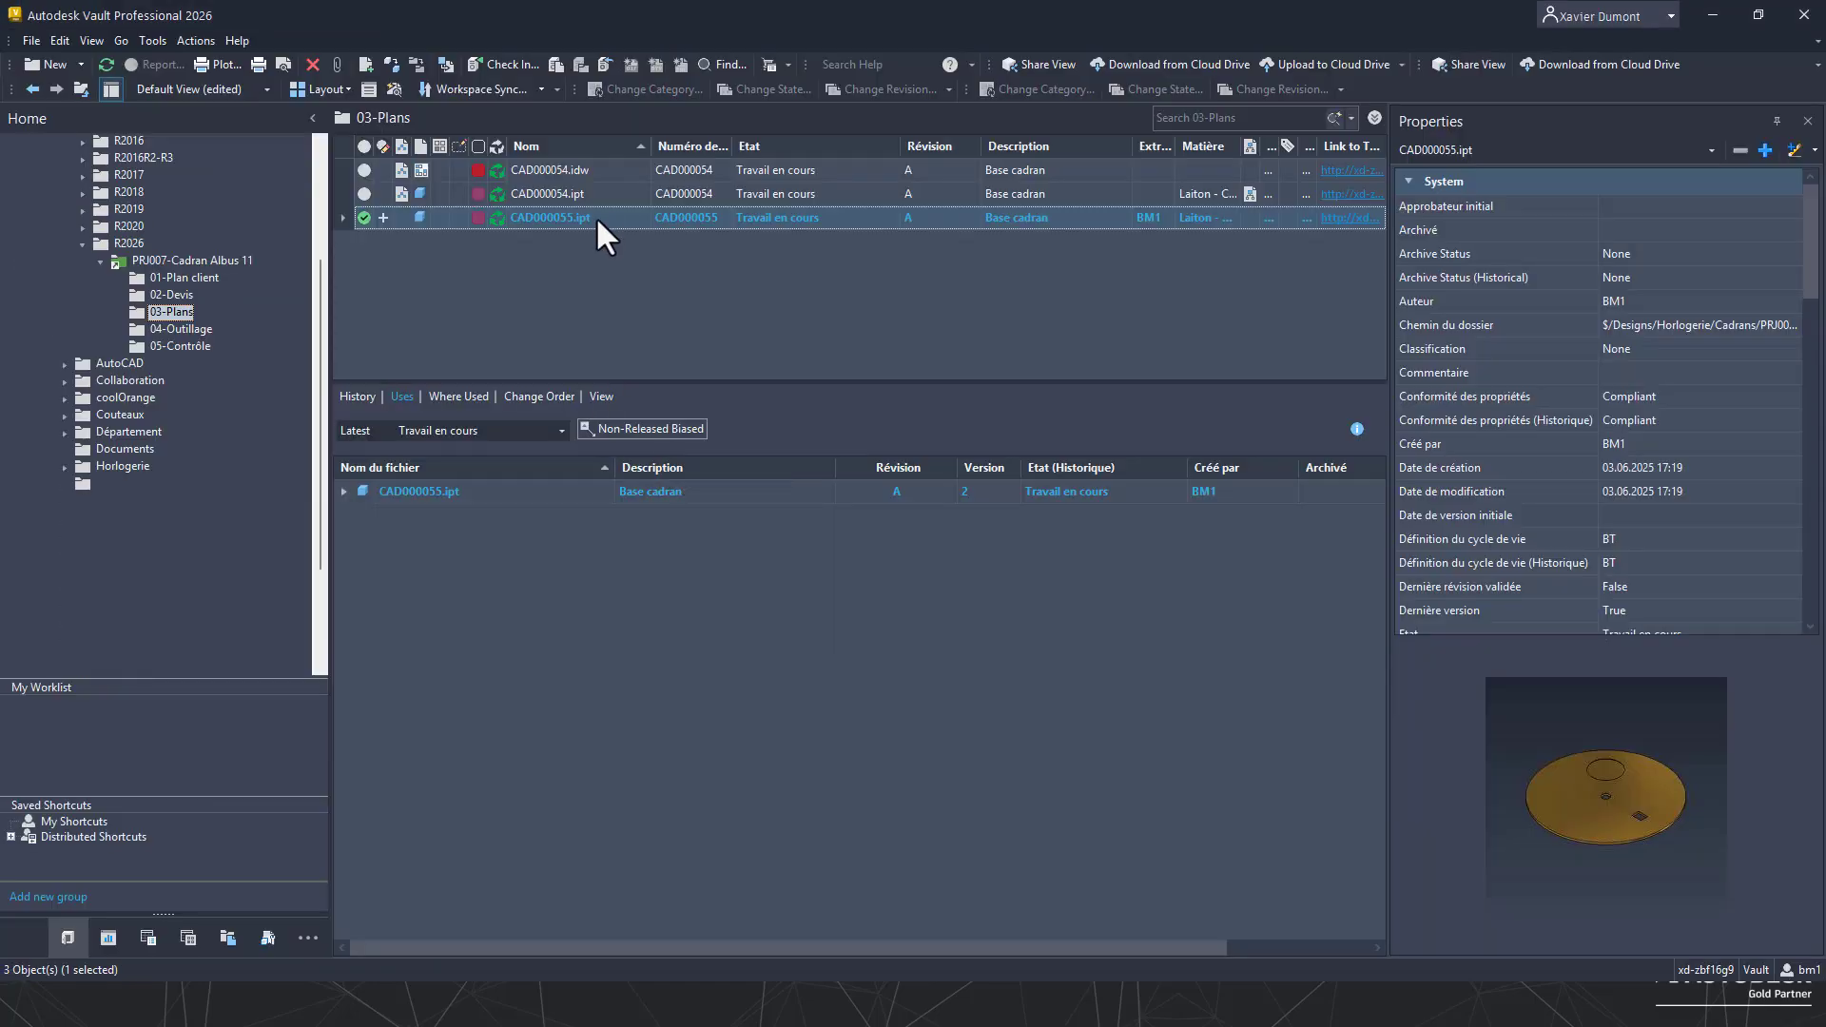
- Refresh the 03-Plans file list and change the lifecycle state of CAD000055.ipt to Valide
key(F5)
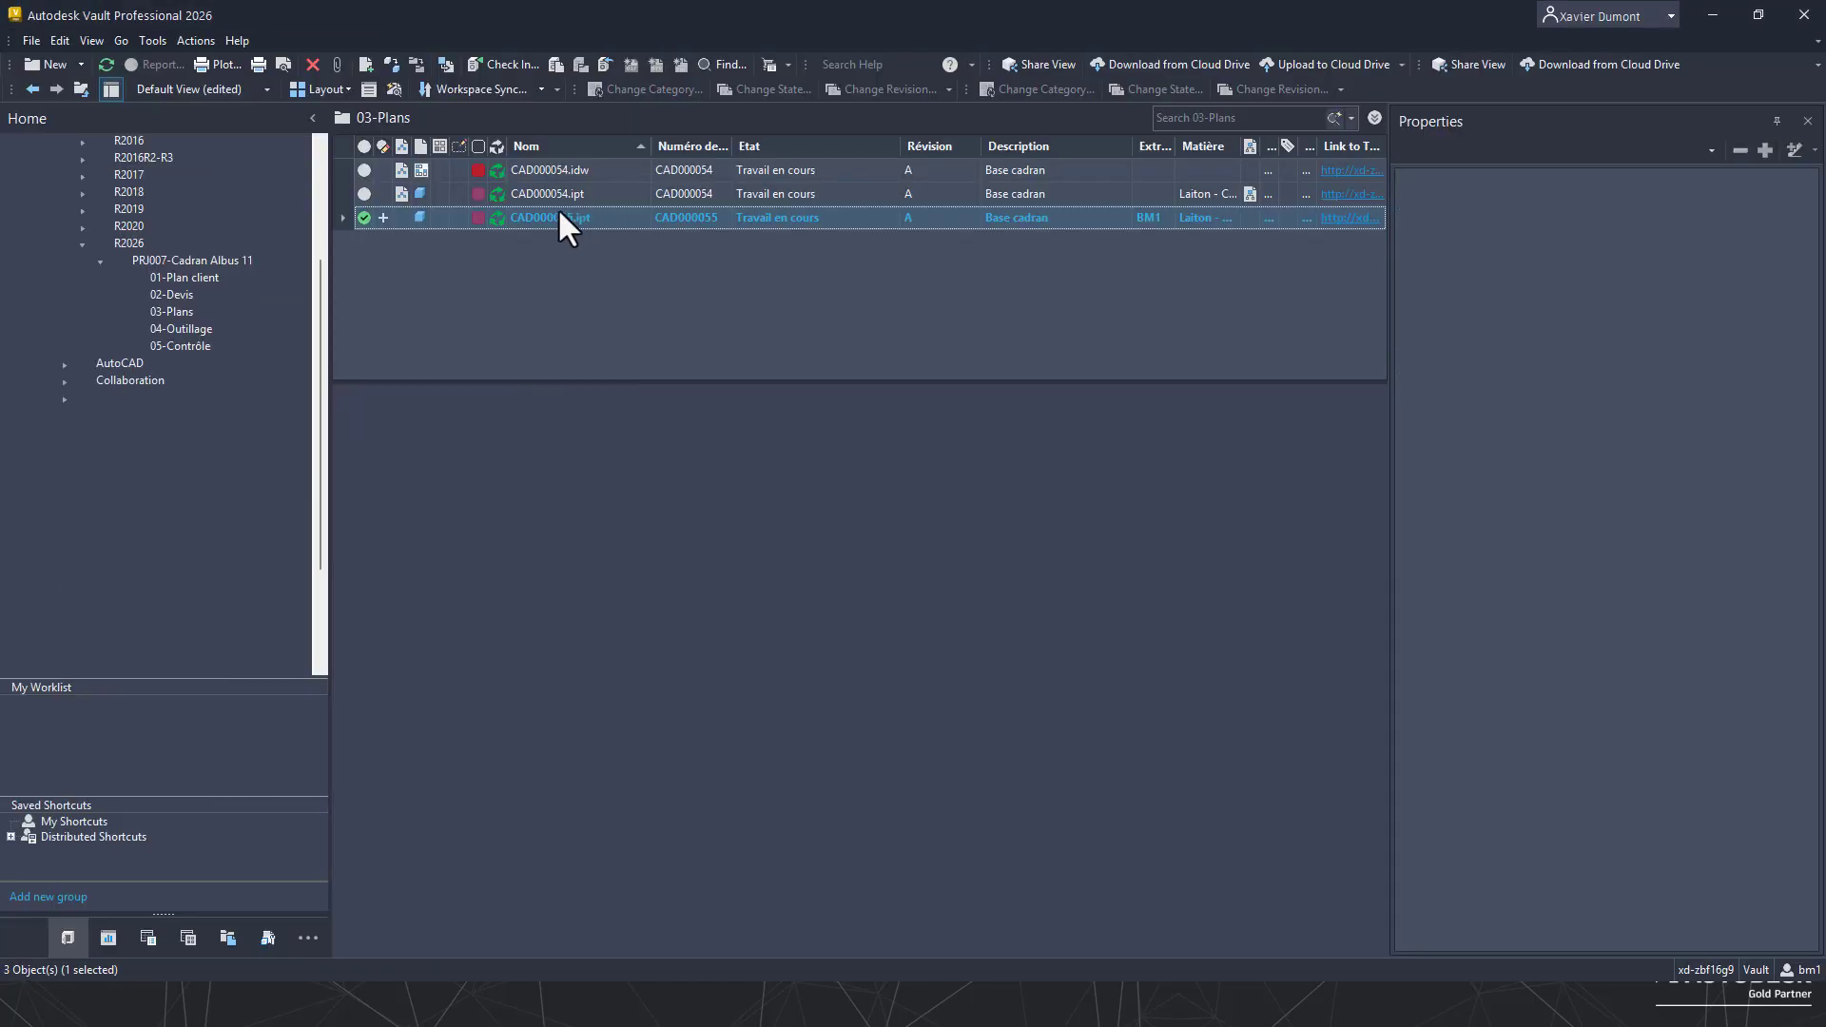
right_click(542, 219)
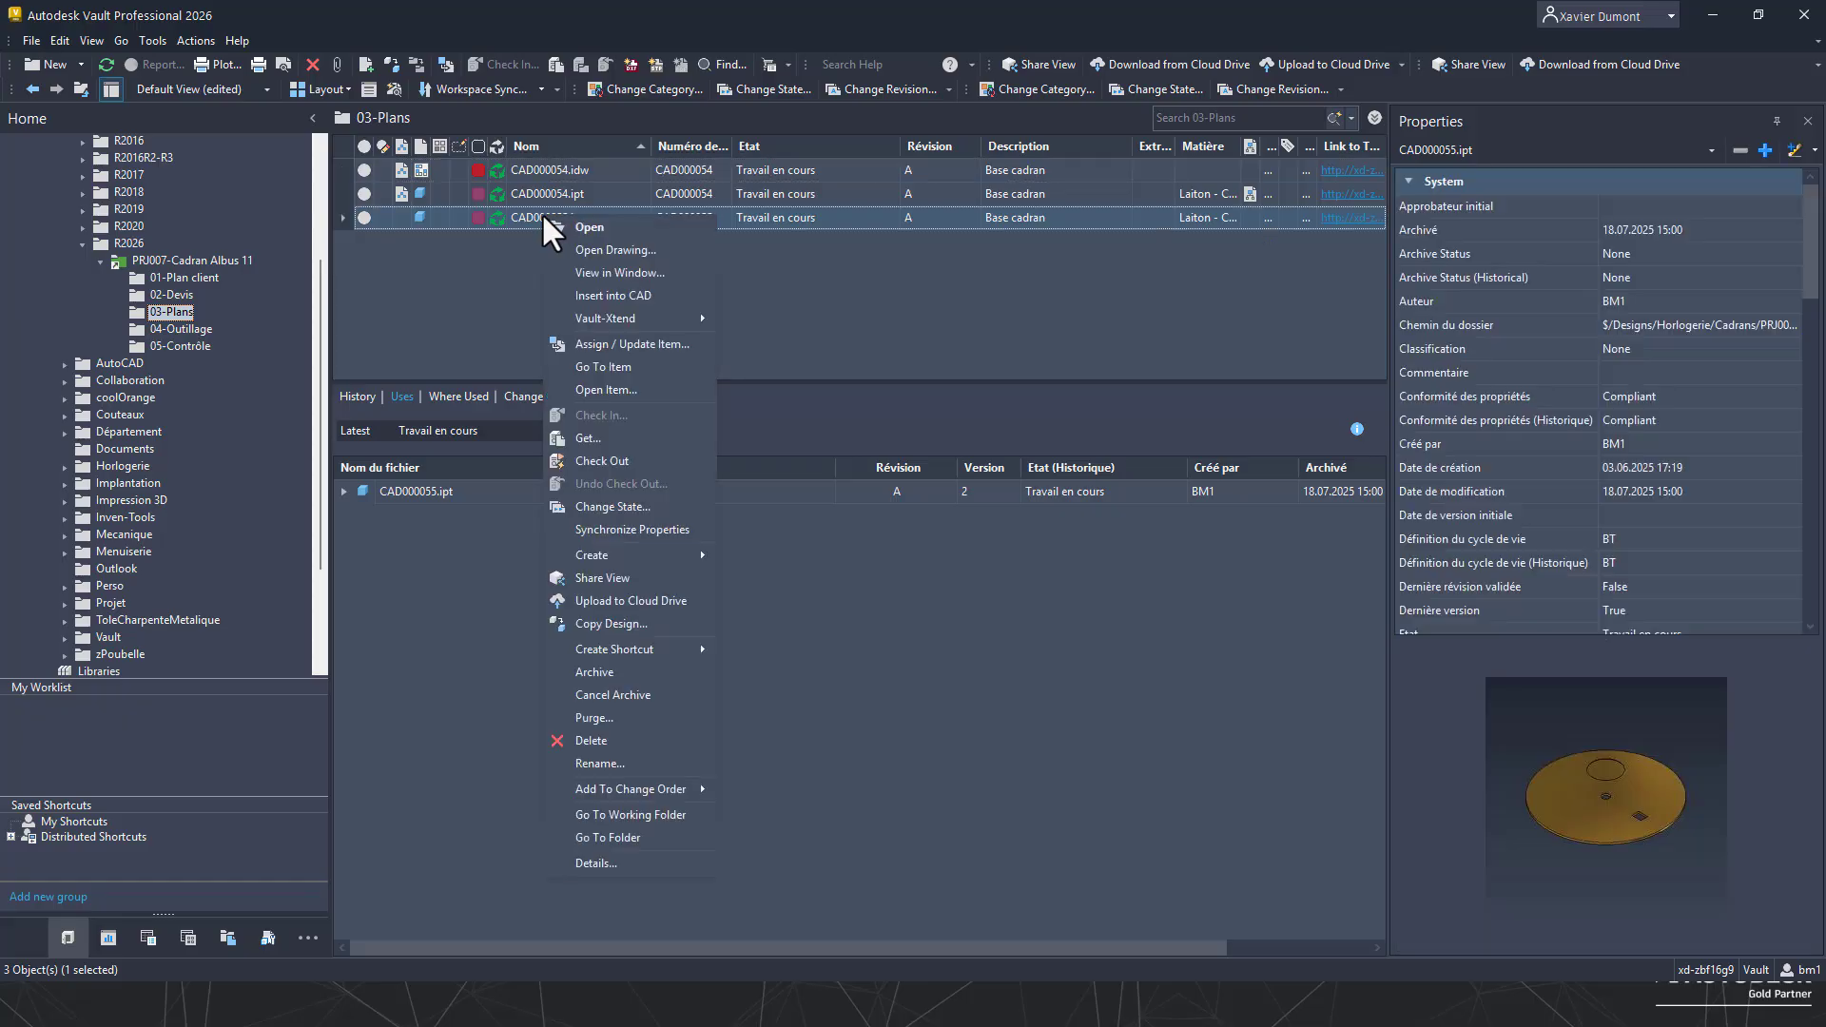
click(596, 510)
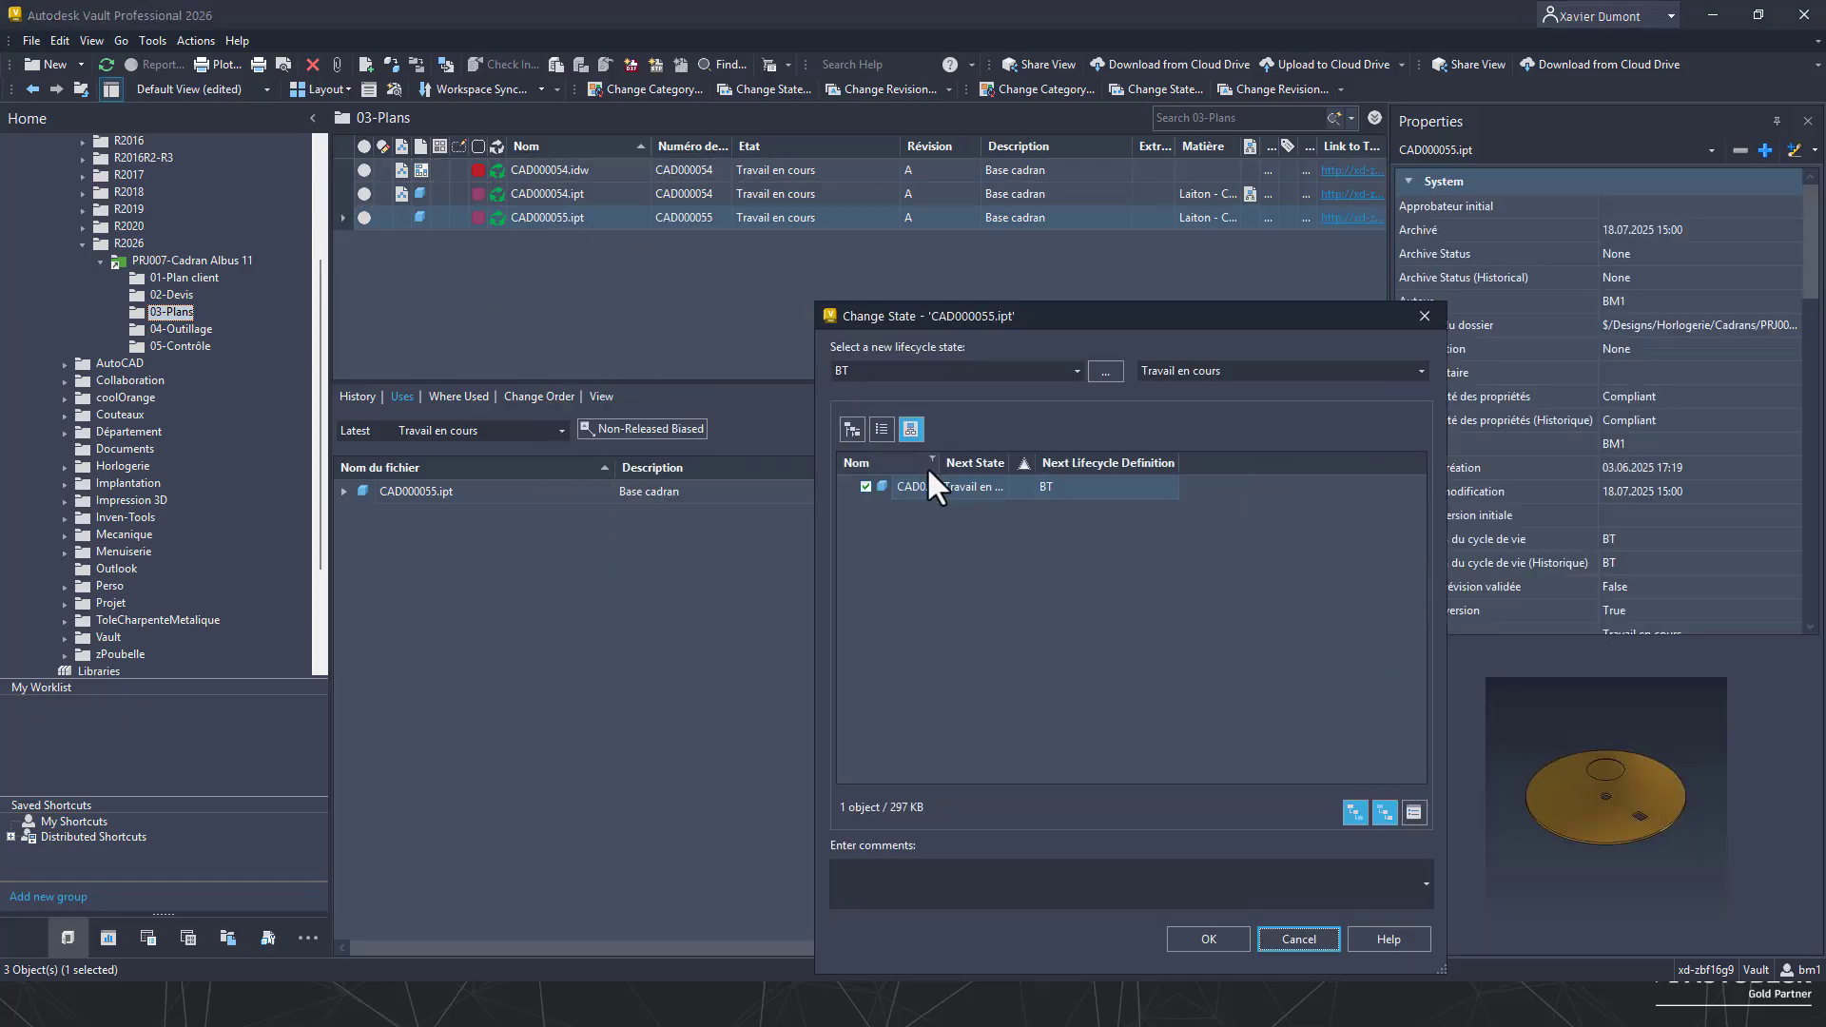
click(966, 486)
click(974, 545)
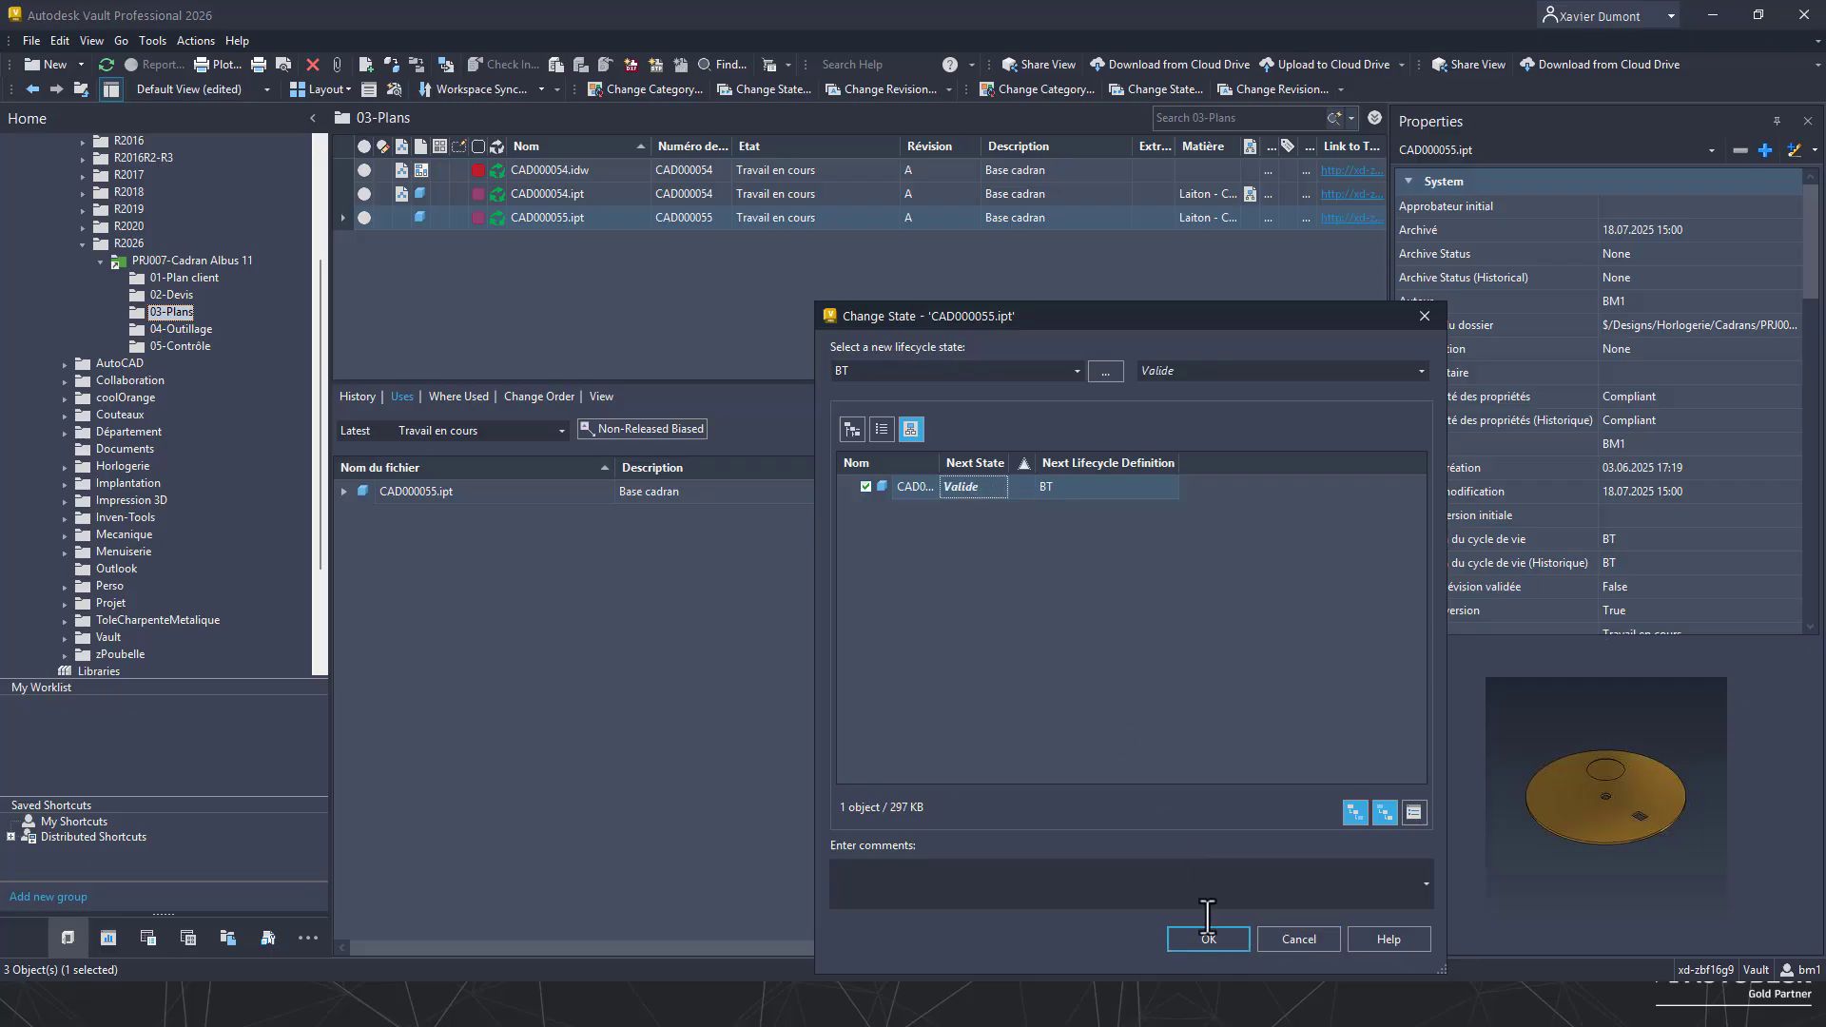
click(1210, 939)
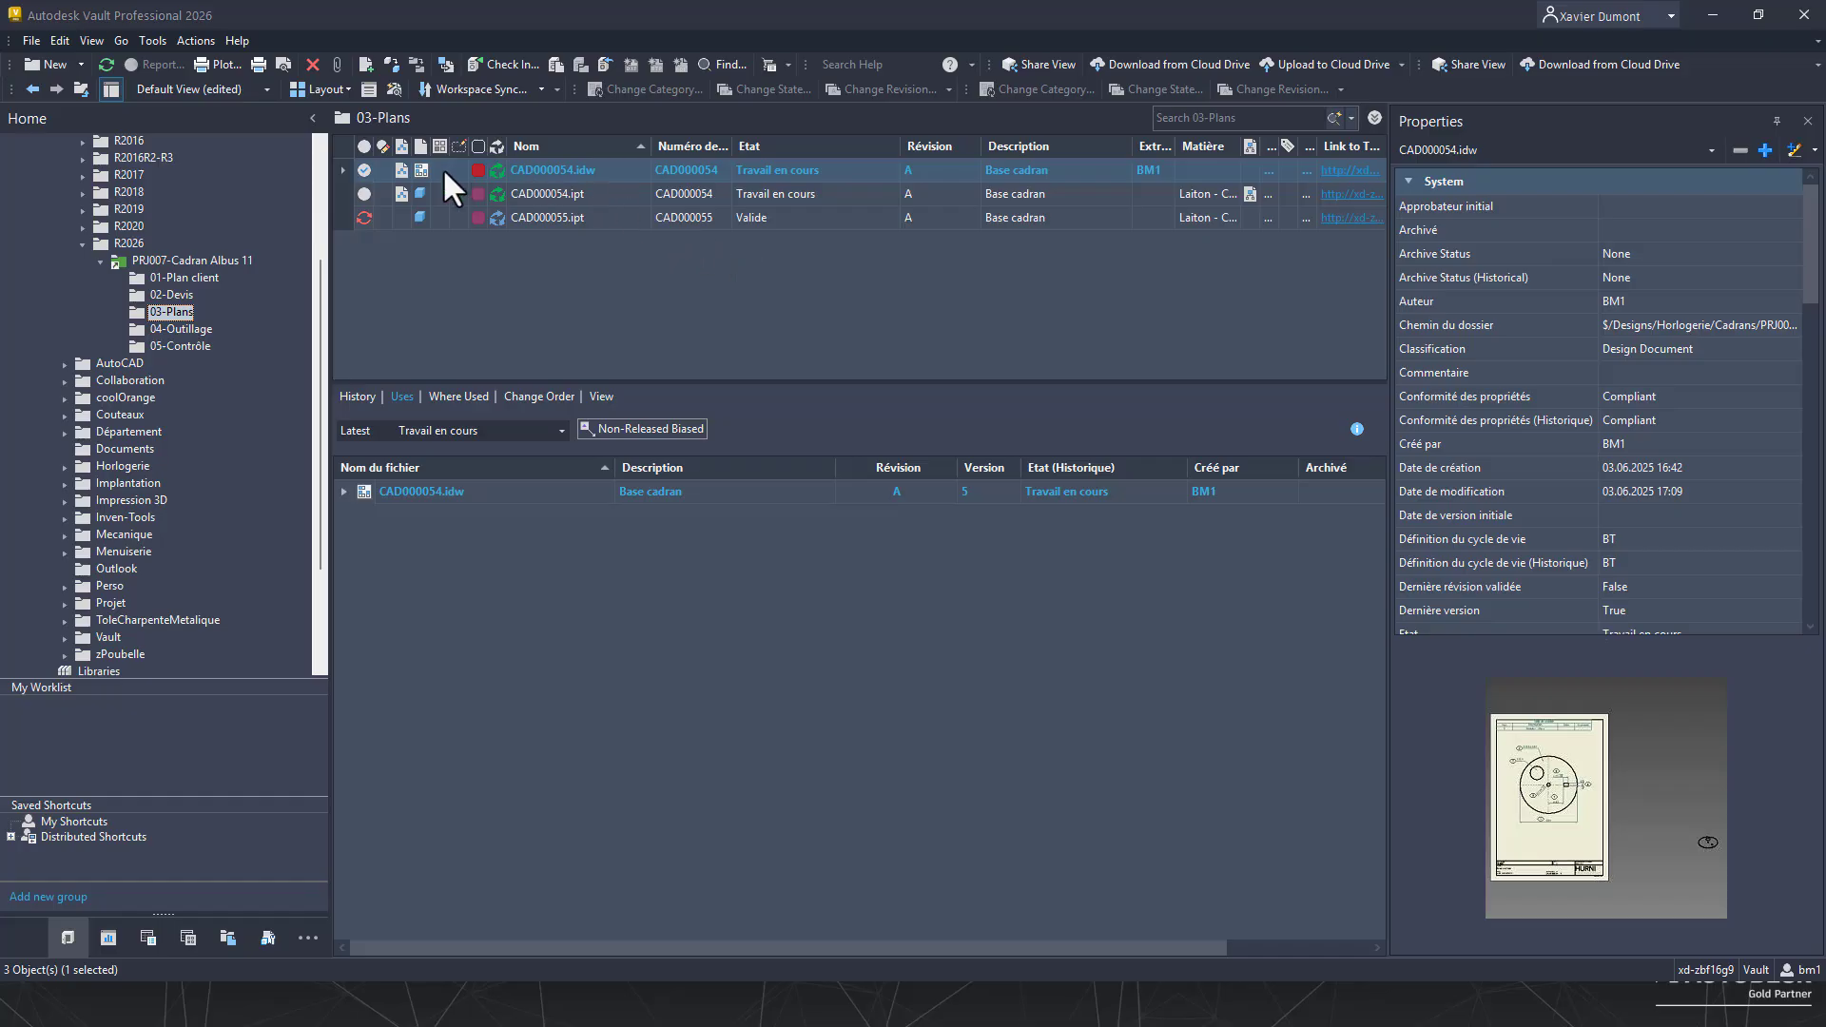
- Open CAD000054.idw in Inventor and compare its numbered dimensions with the entities of Gamme 1 in Export Inven-Tools Control
right_click(538, 170)
click(585, 180)
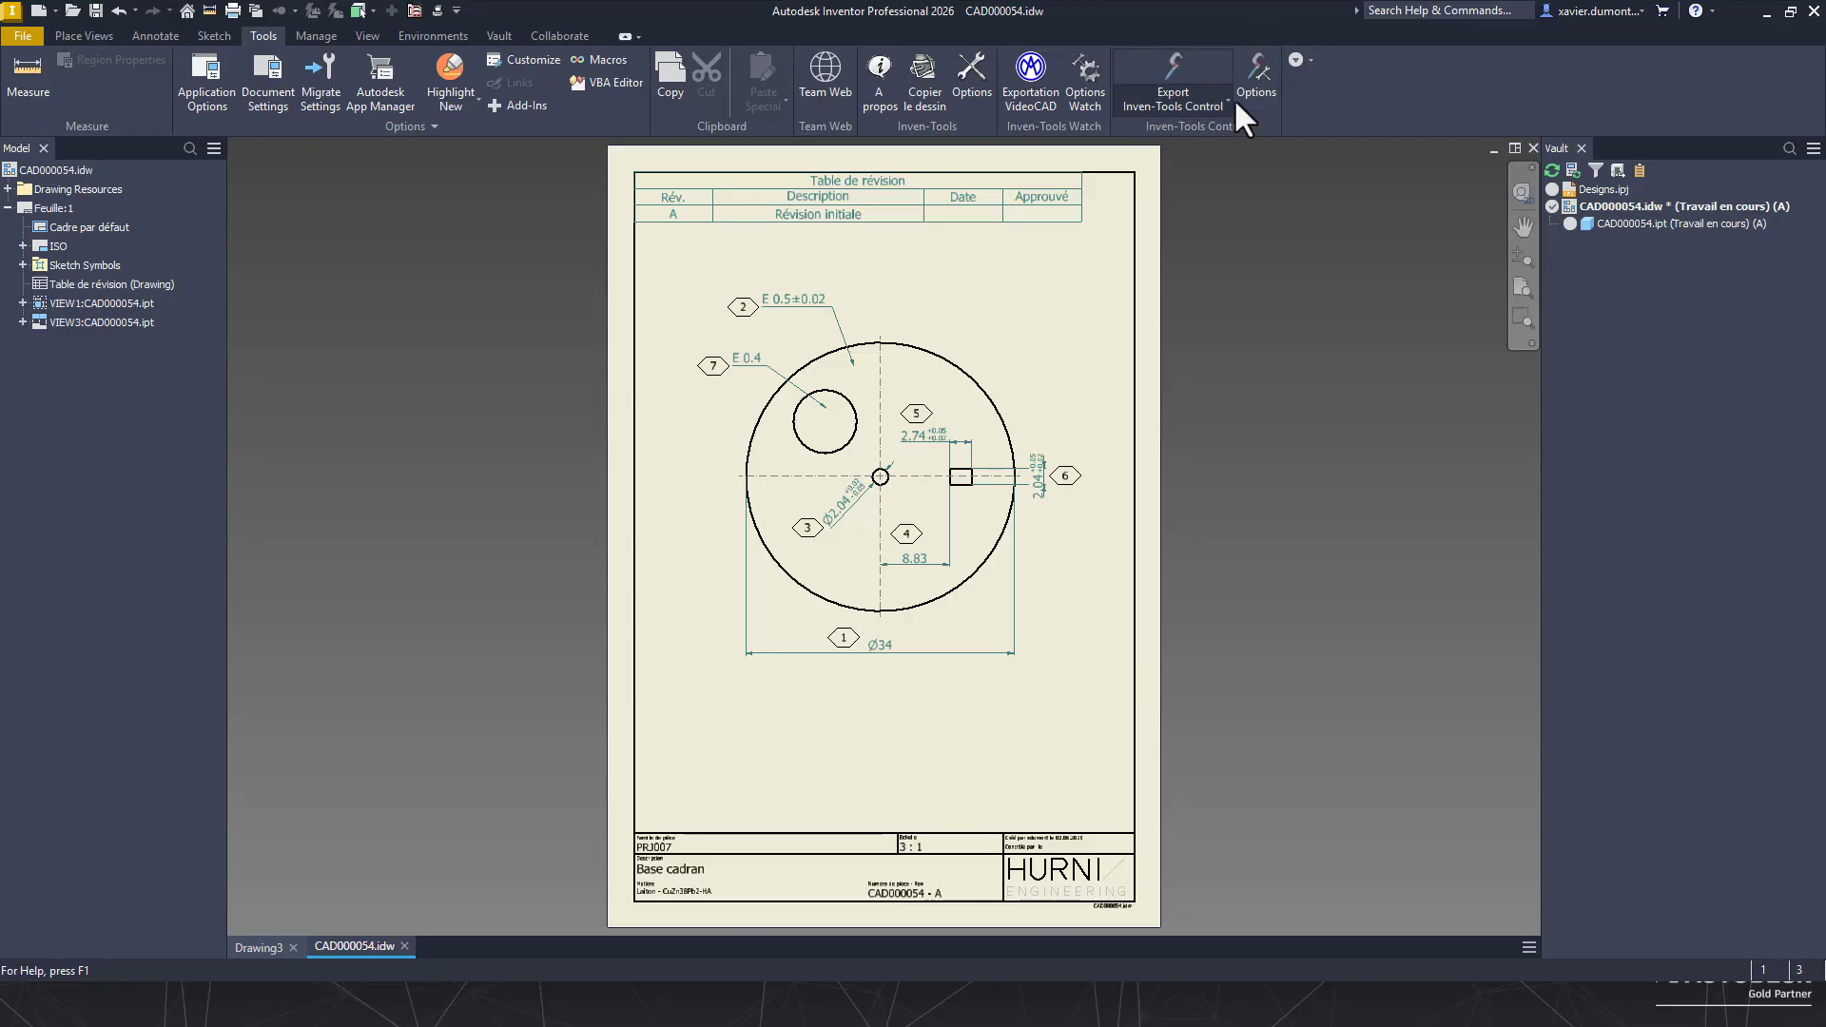
click(1202, 70)
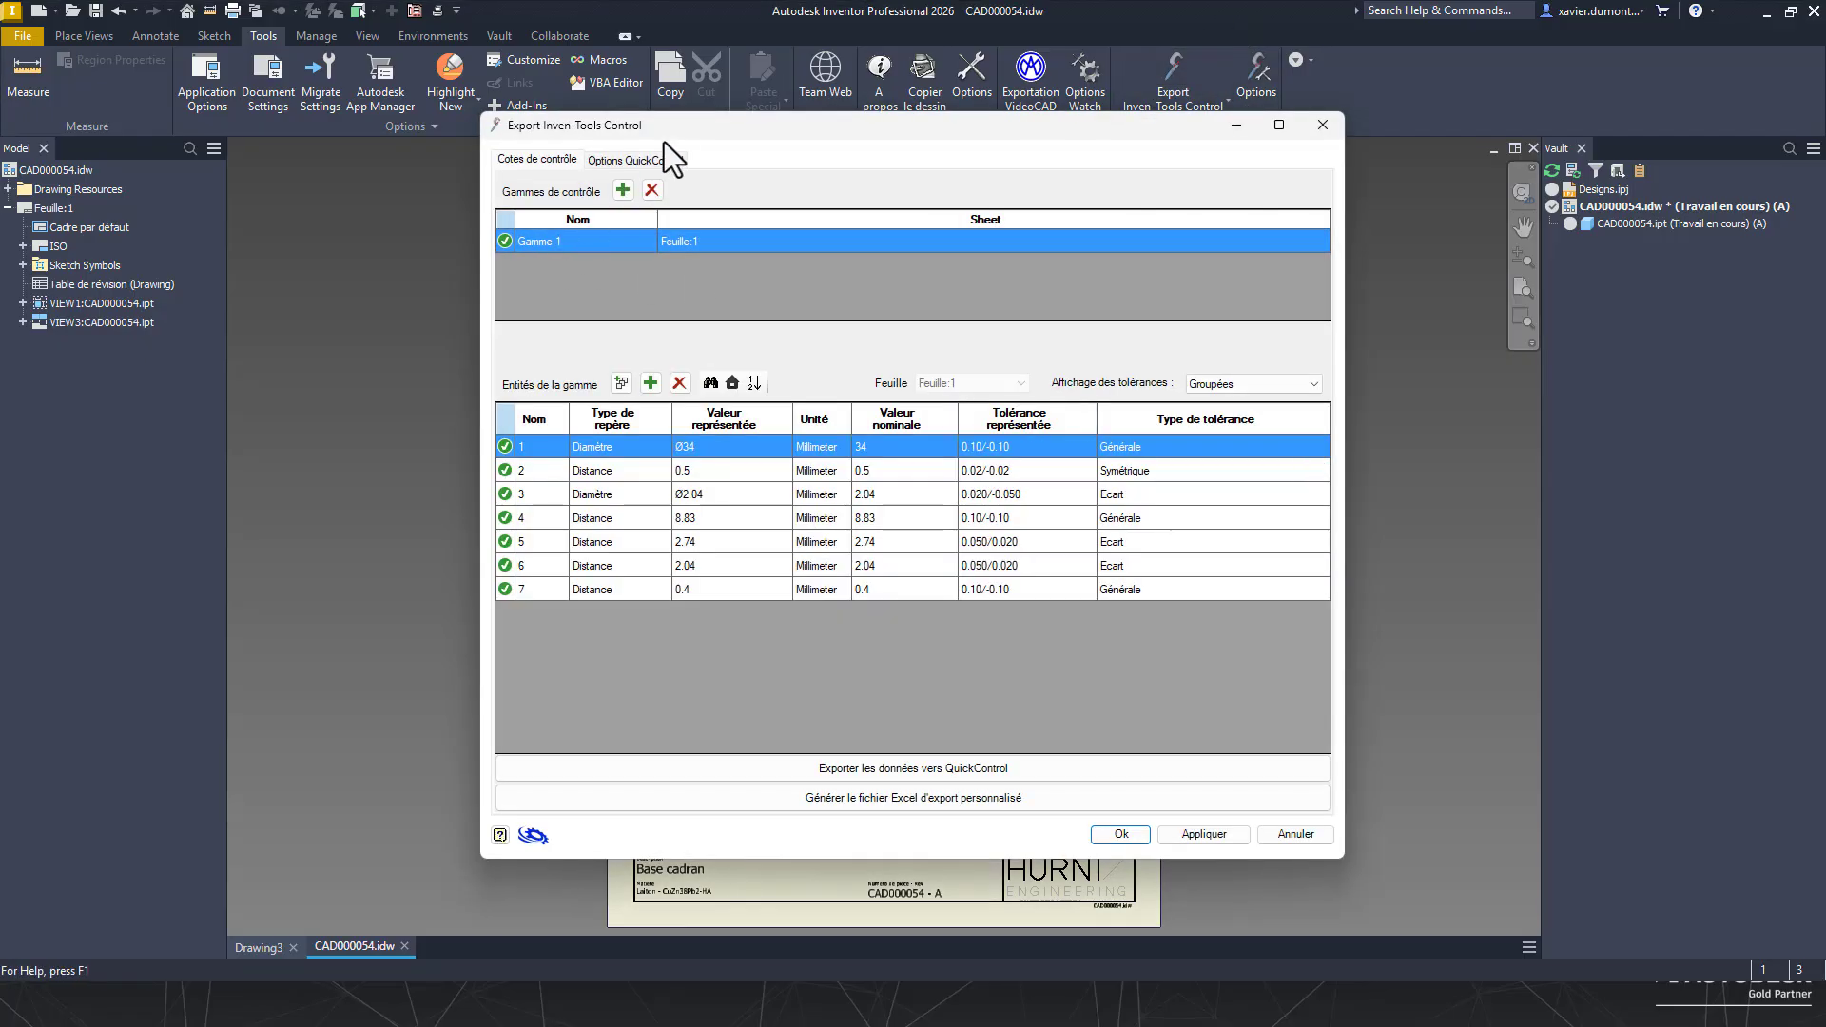
drag(664, 141, 1288, 164)
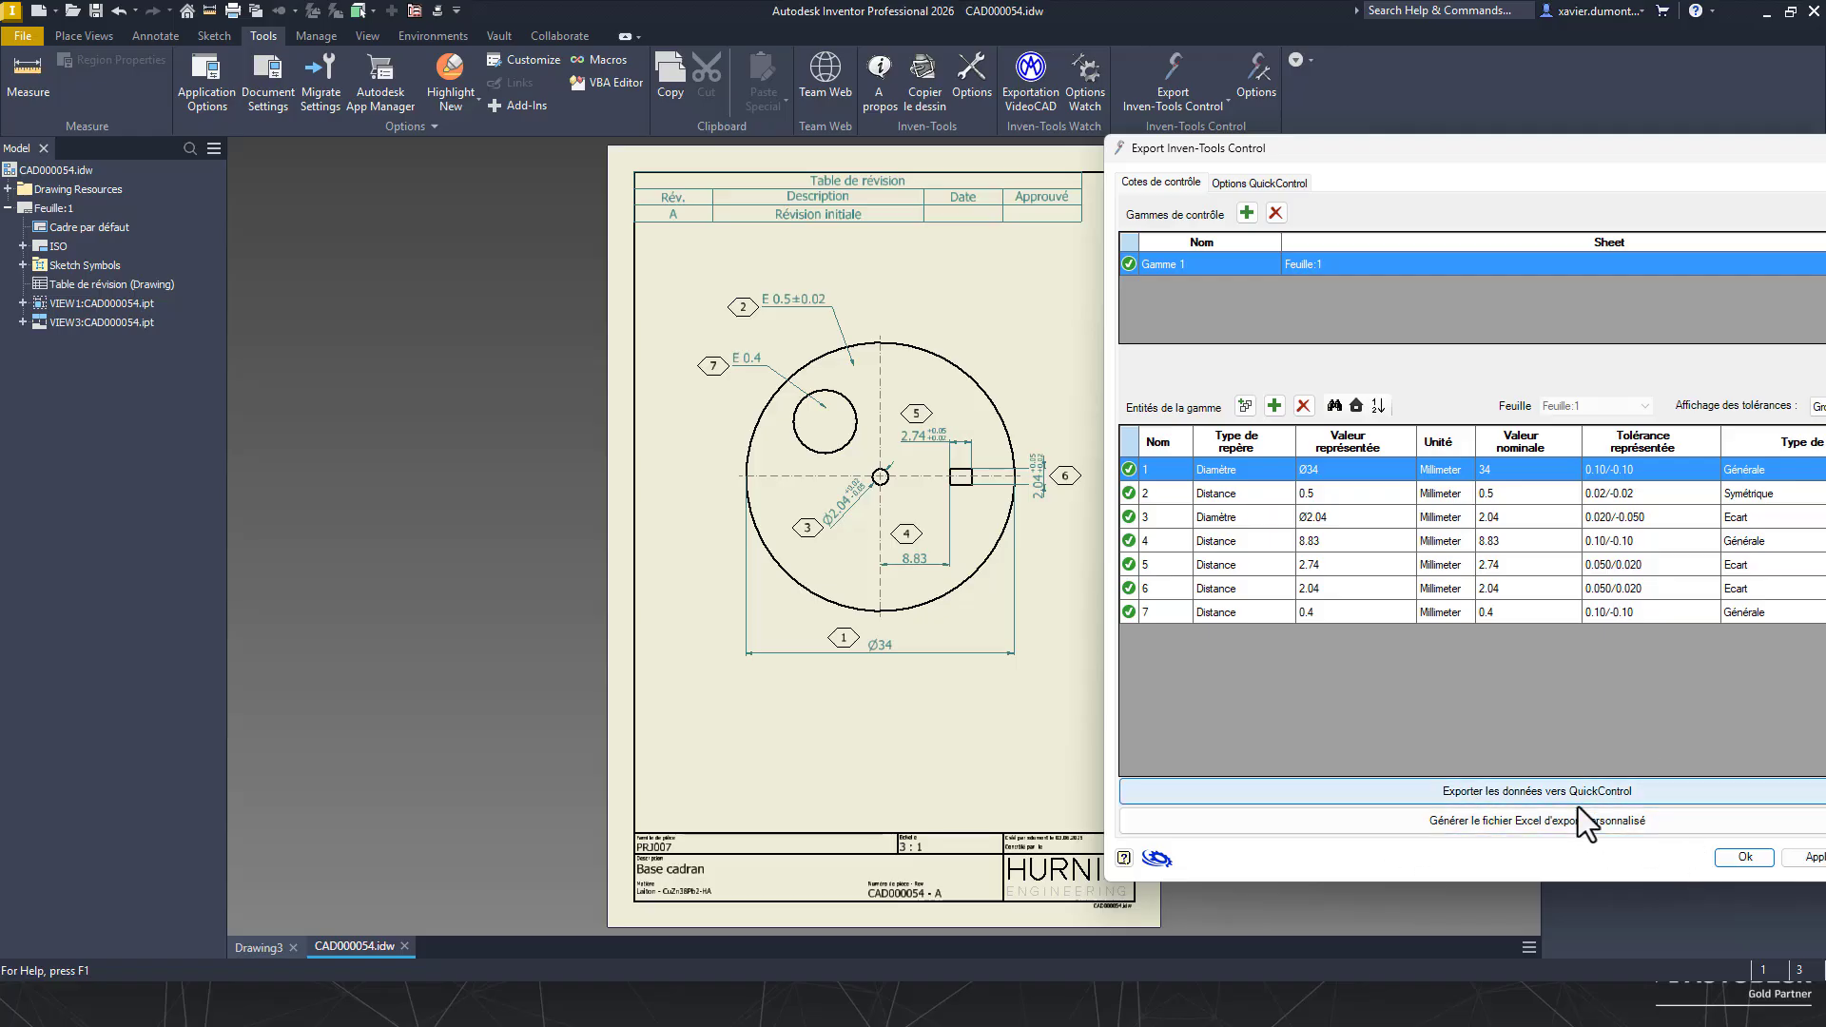
drag(1134, 148, 730, 170)
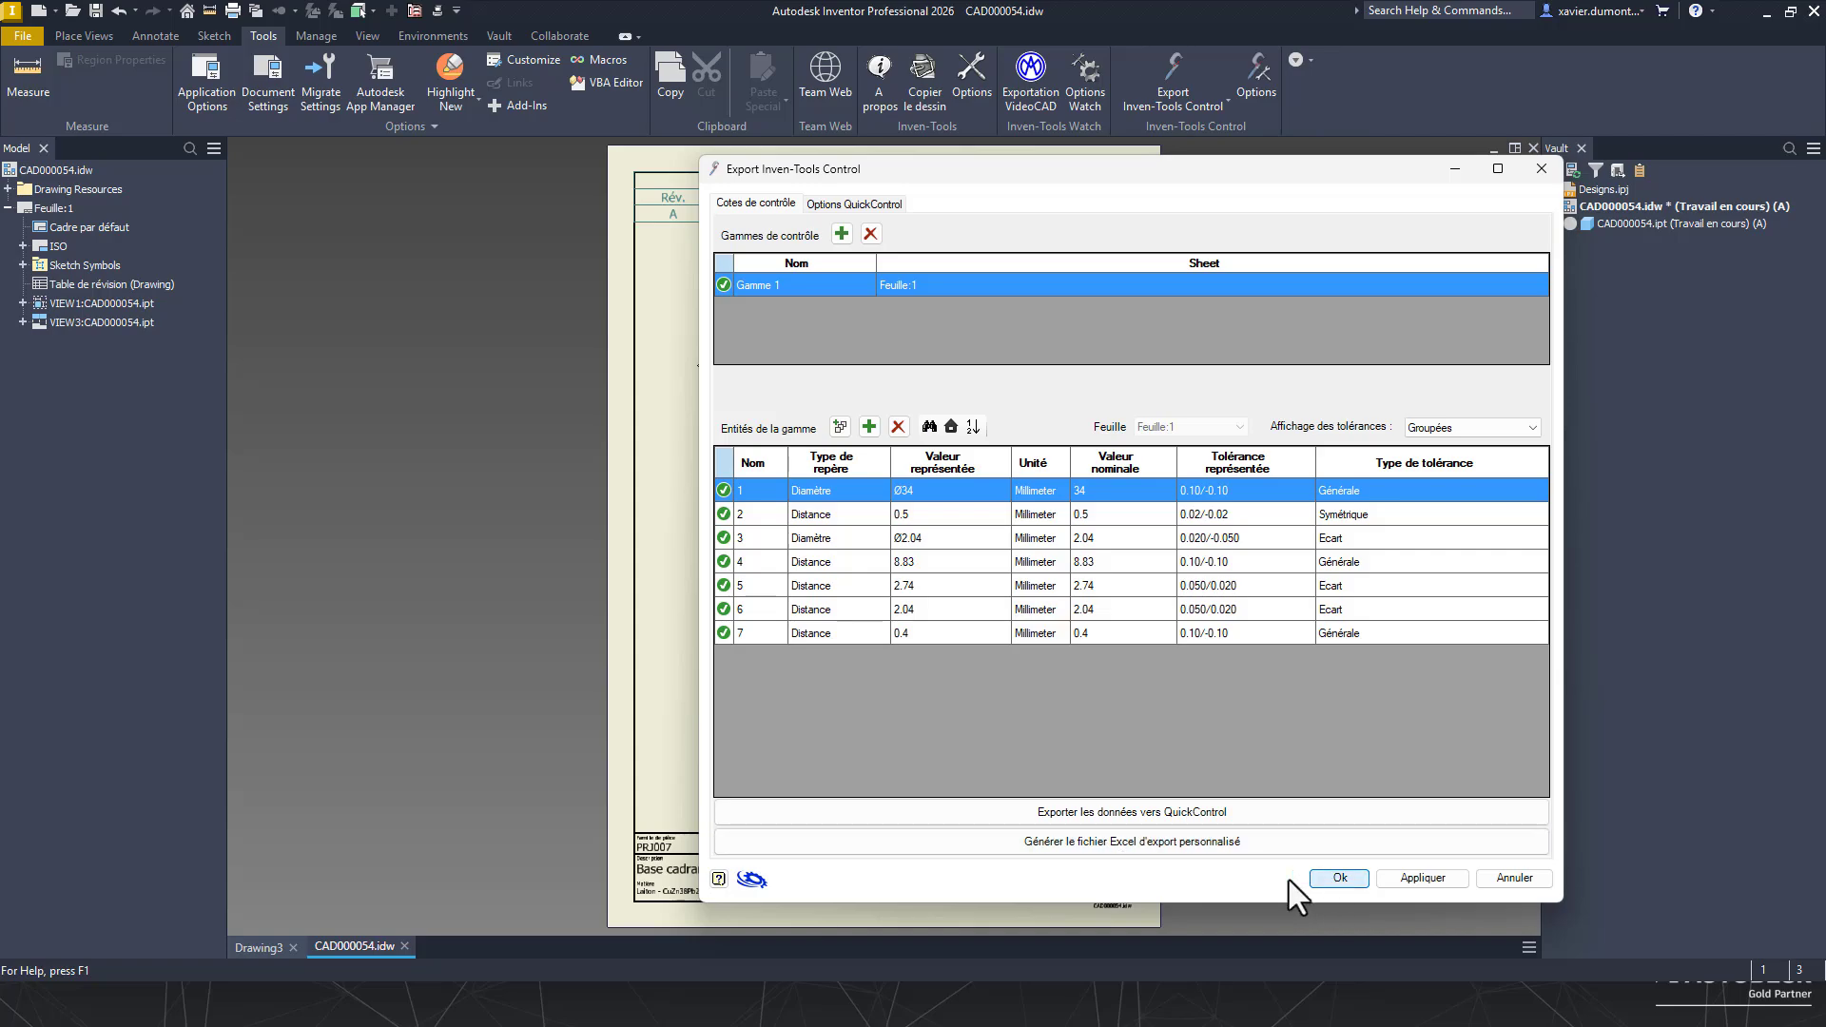
click(1383, 877)
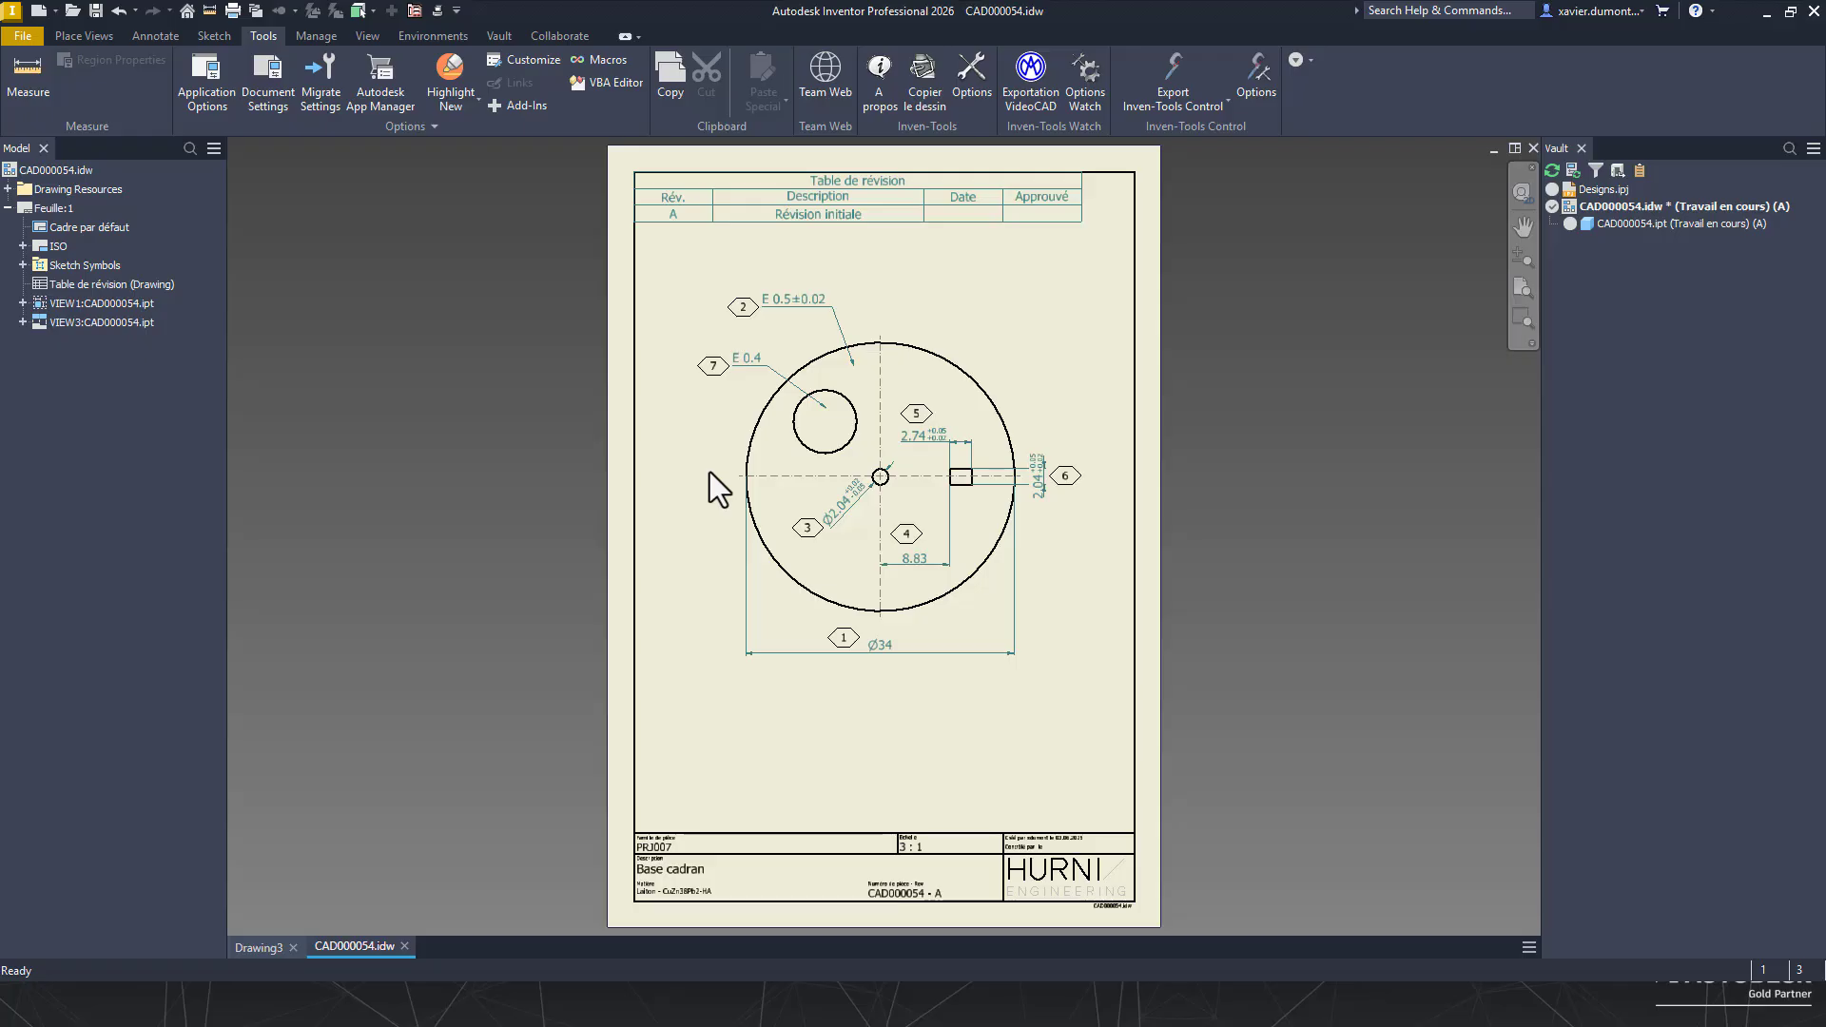
- Switch to File Explorer and open the exported spreadsheet CAD000054.idw.xlsx from the XLSControl folder
click(902, 1012)
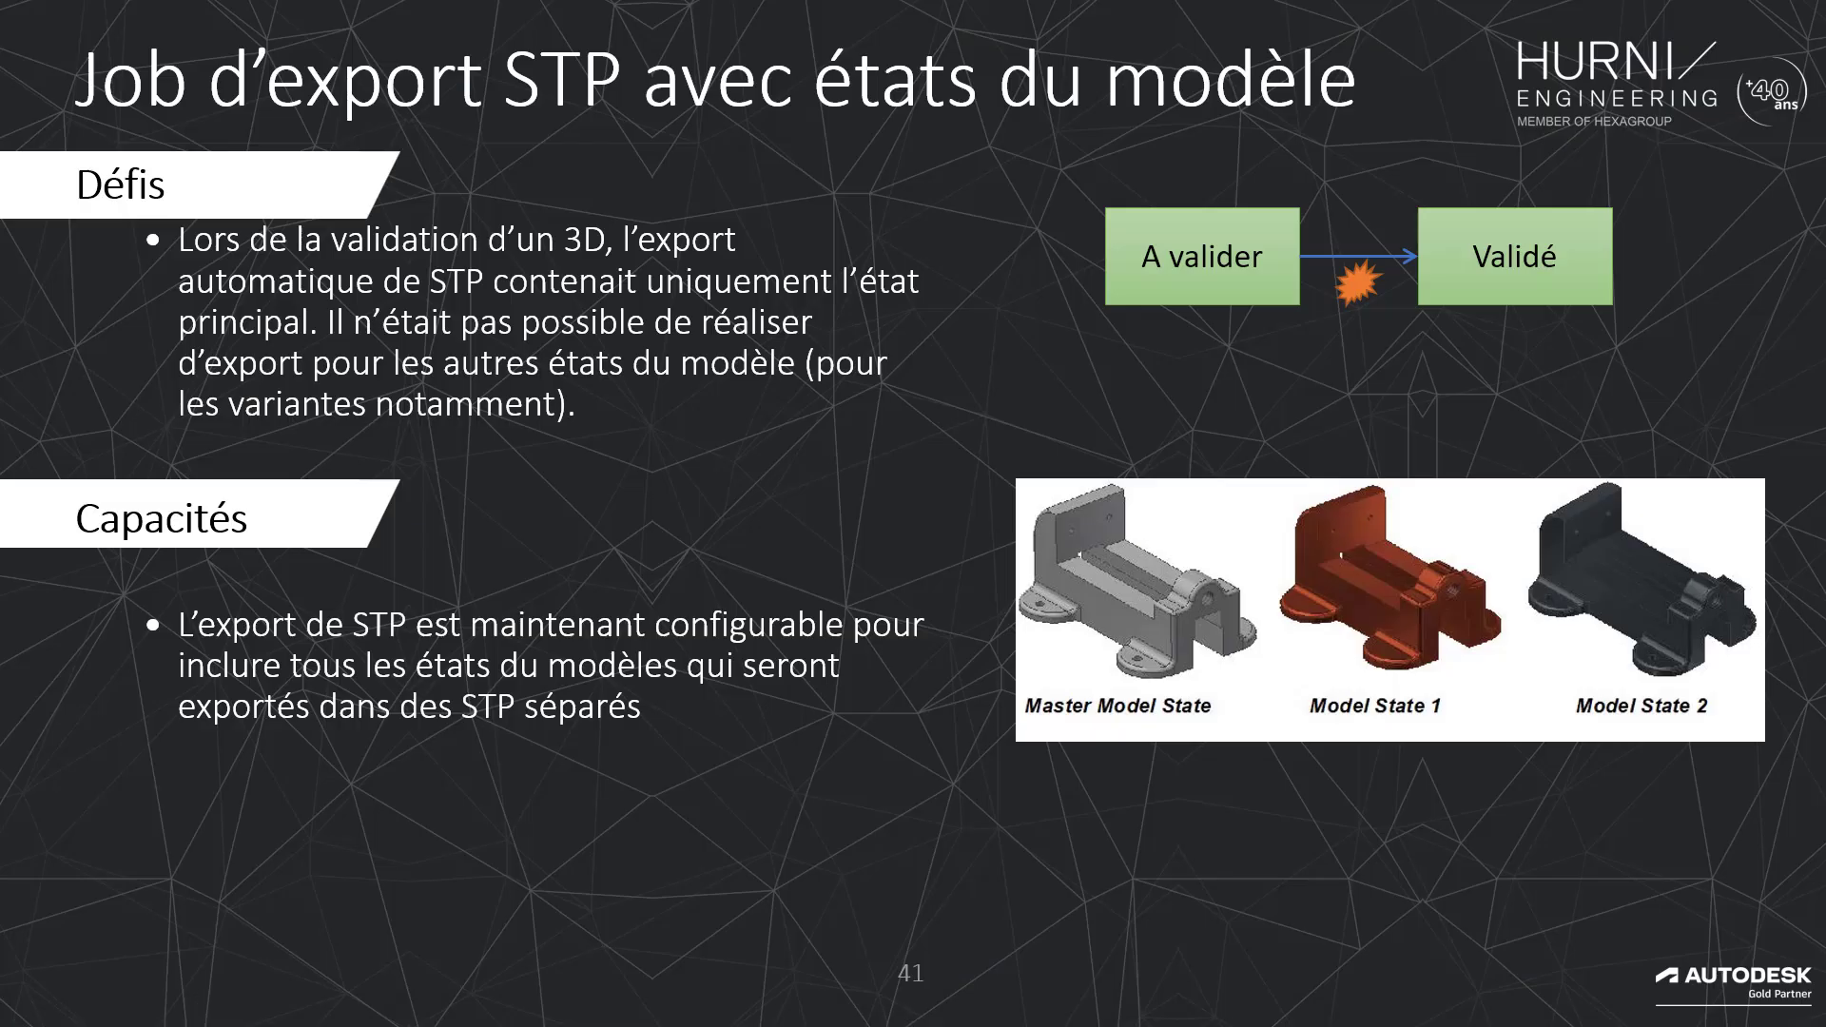
key(alt+Tab)
key(alt+Tab)
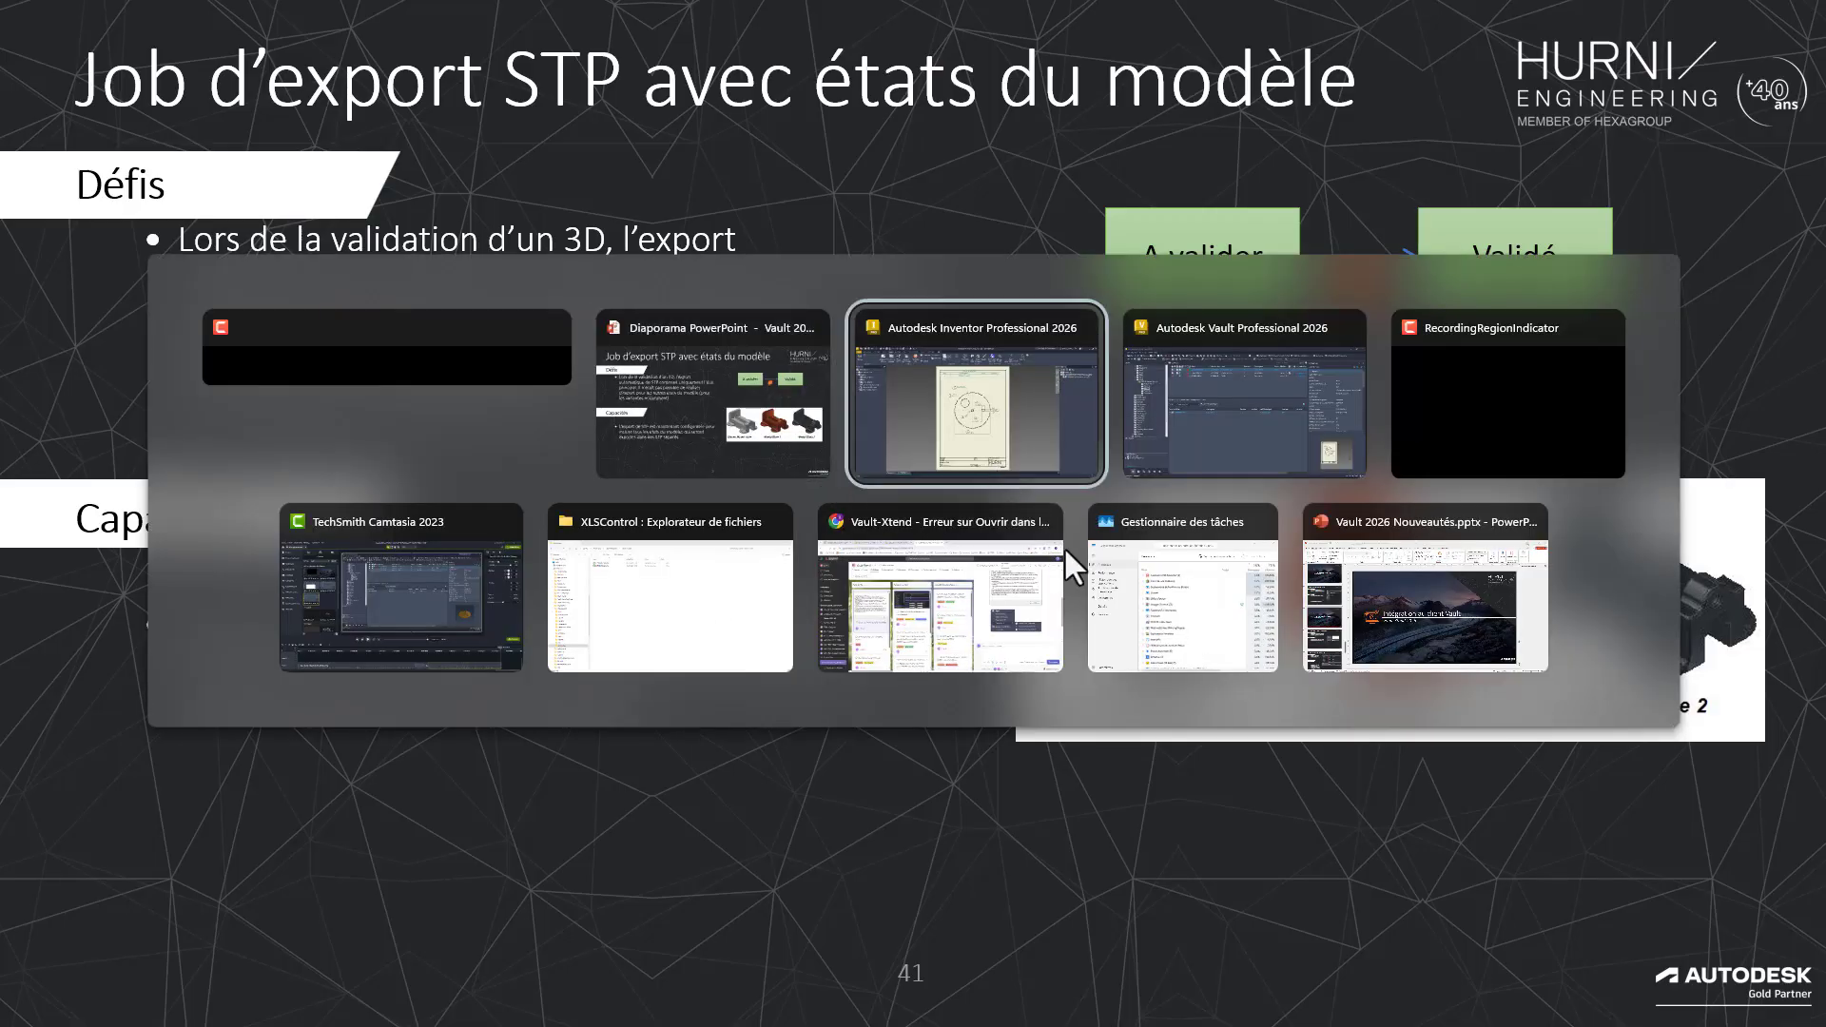
key(alt+Tab)
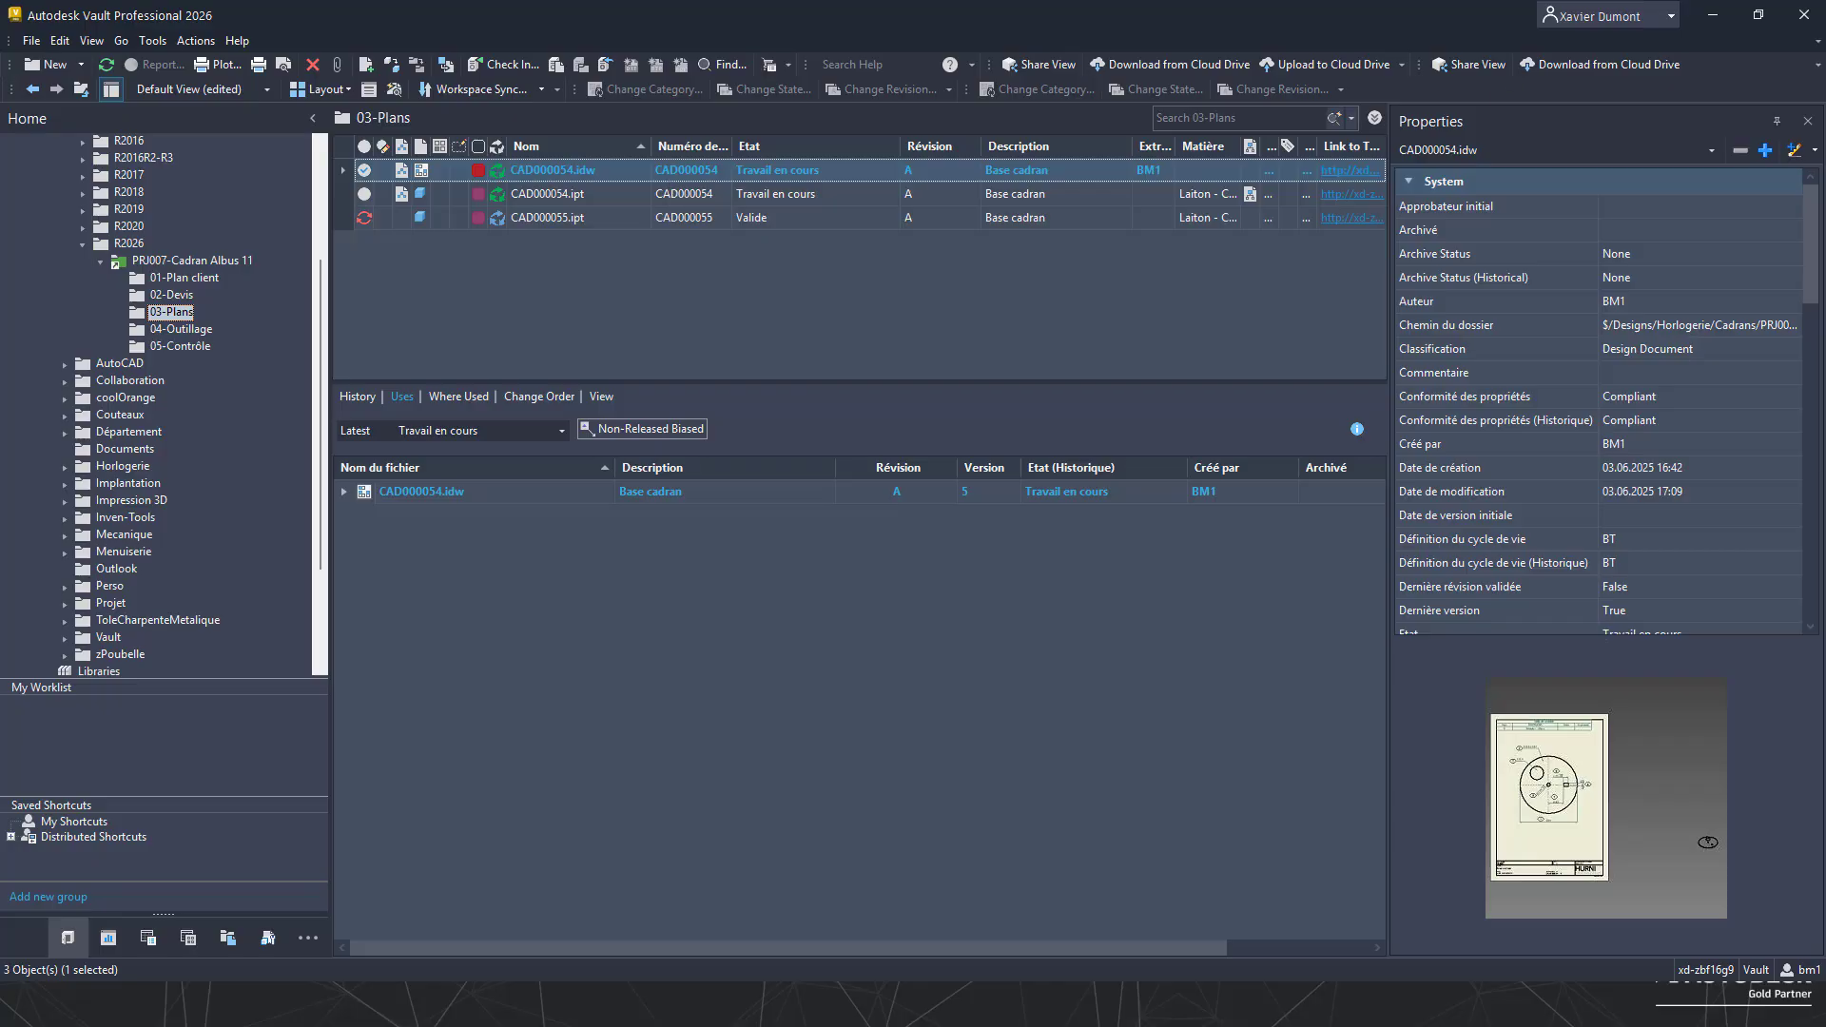
key(alt+Tab)
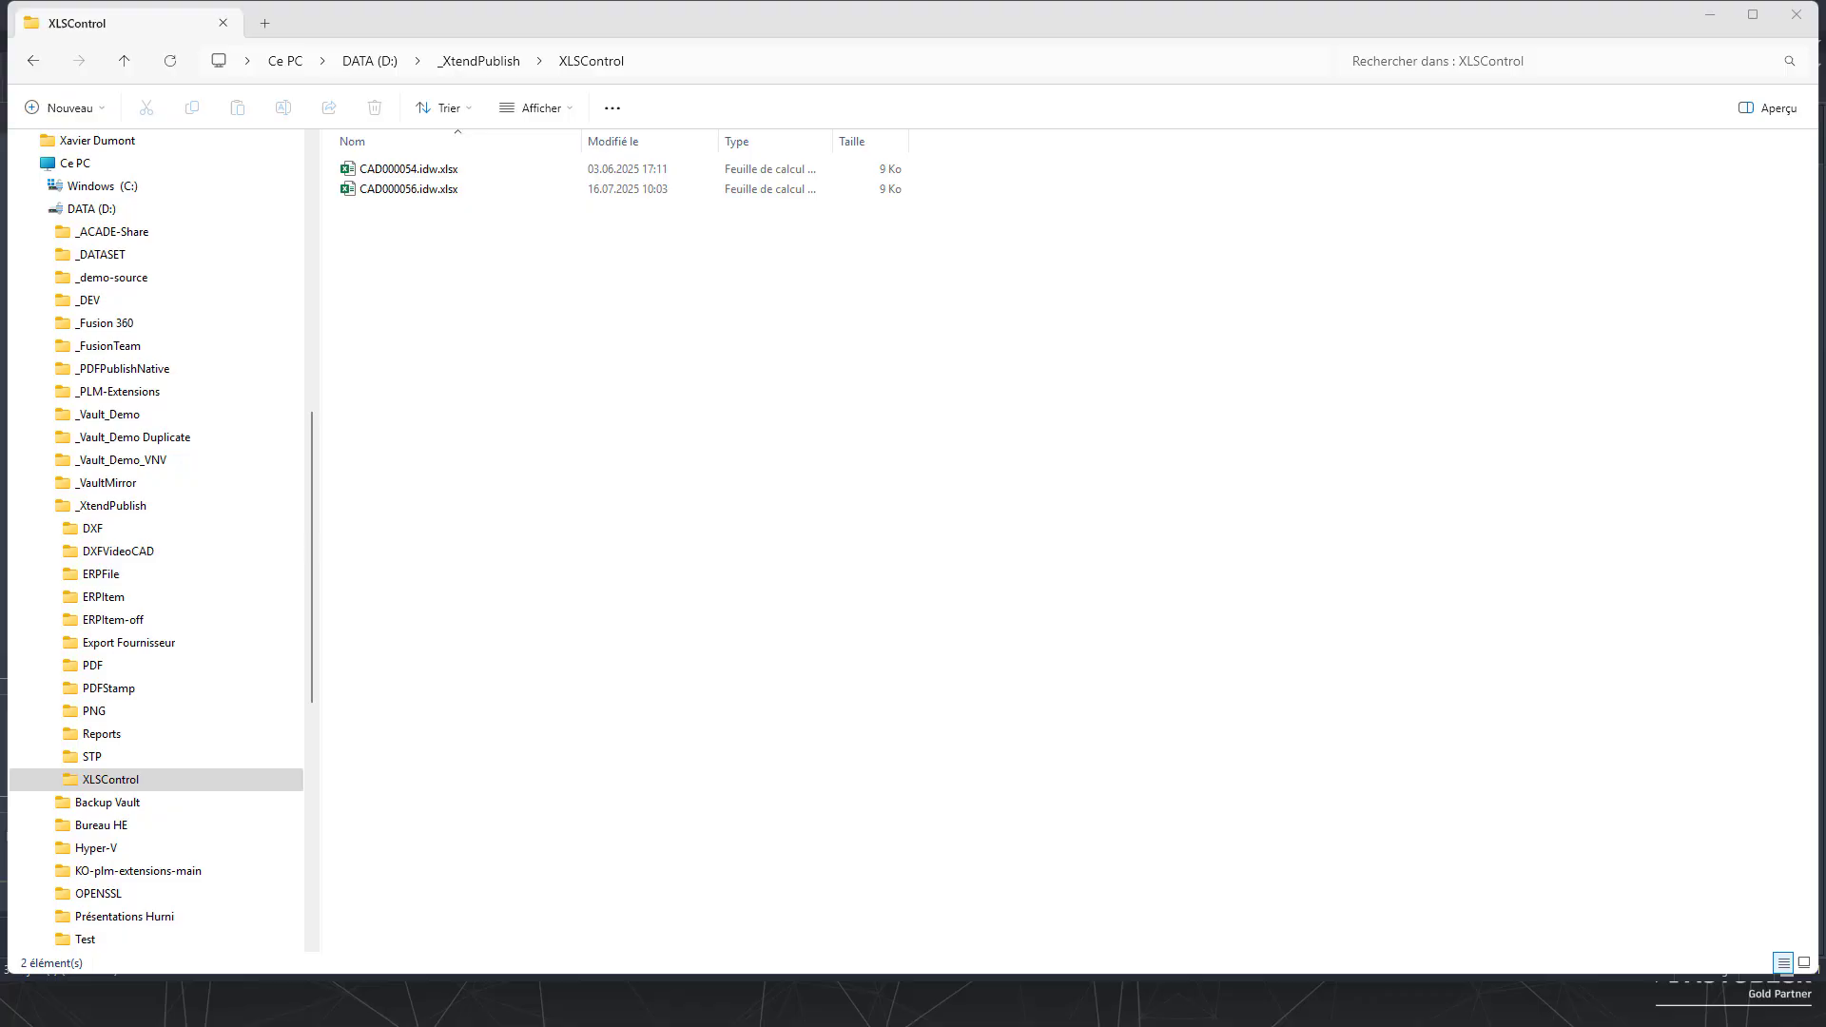
double_click(400, 169)
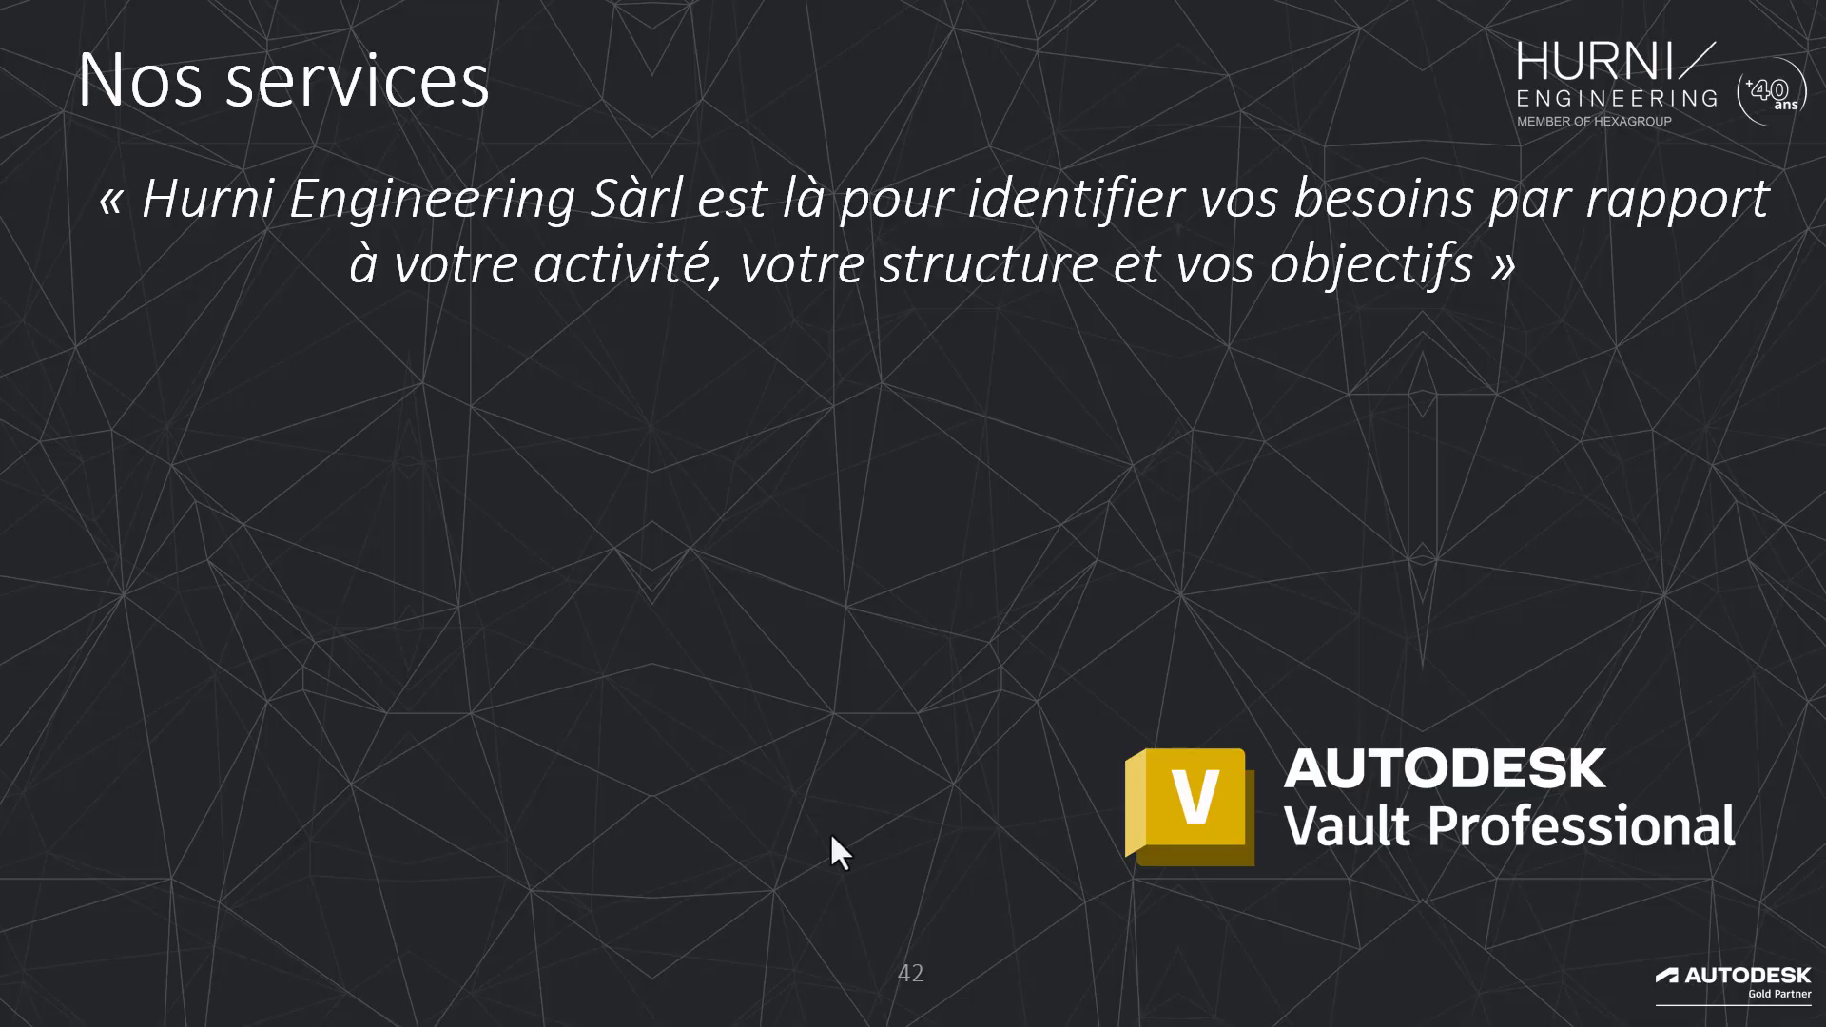
click(513, 703)
click(510, 701)
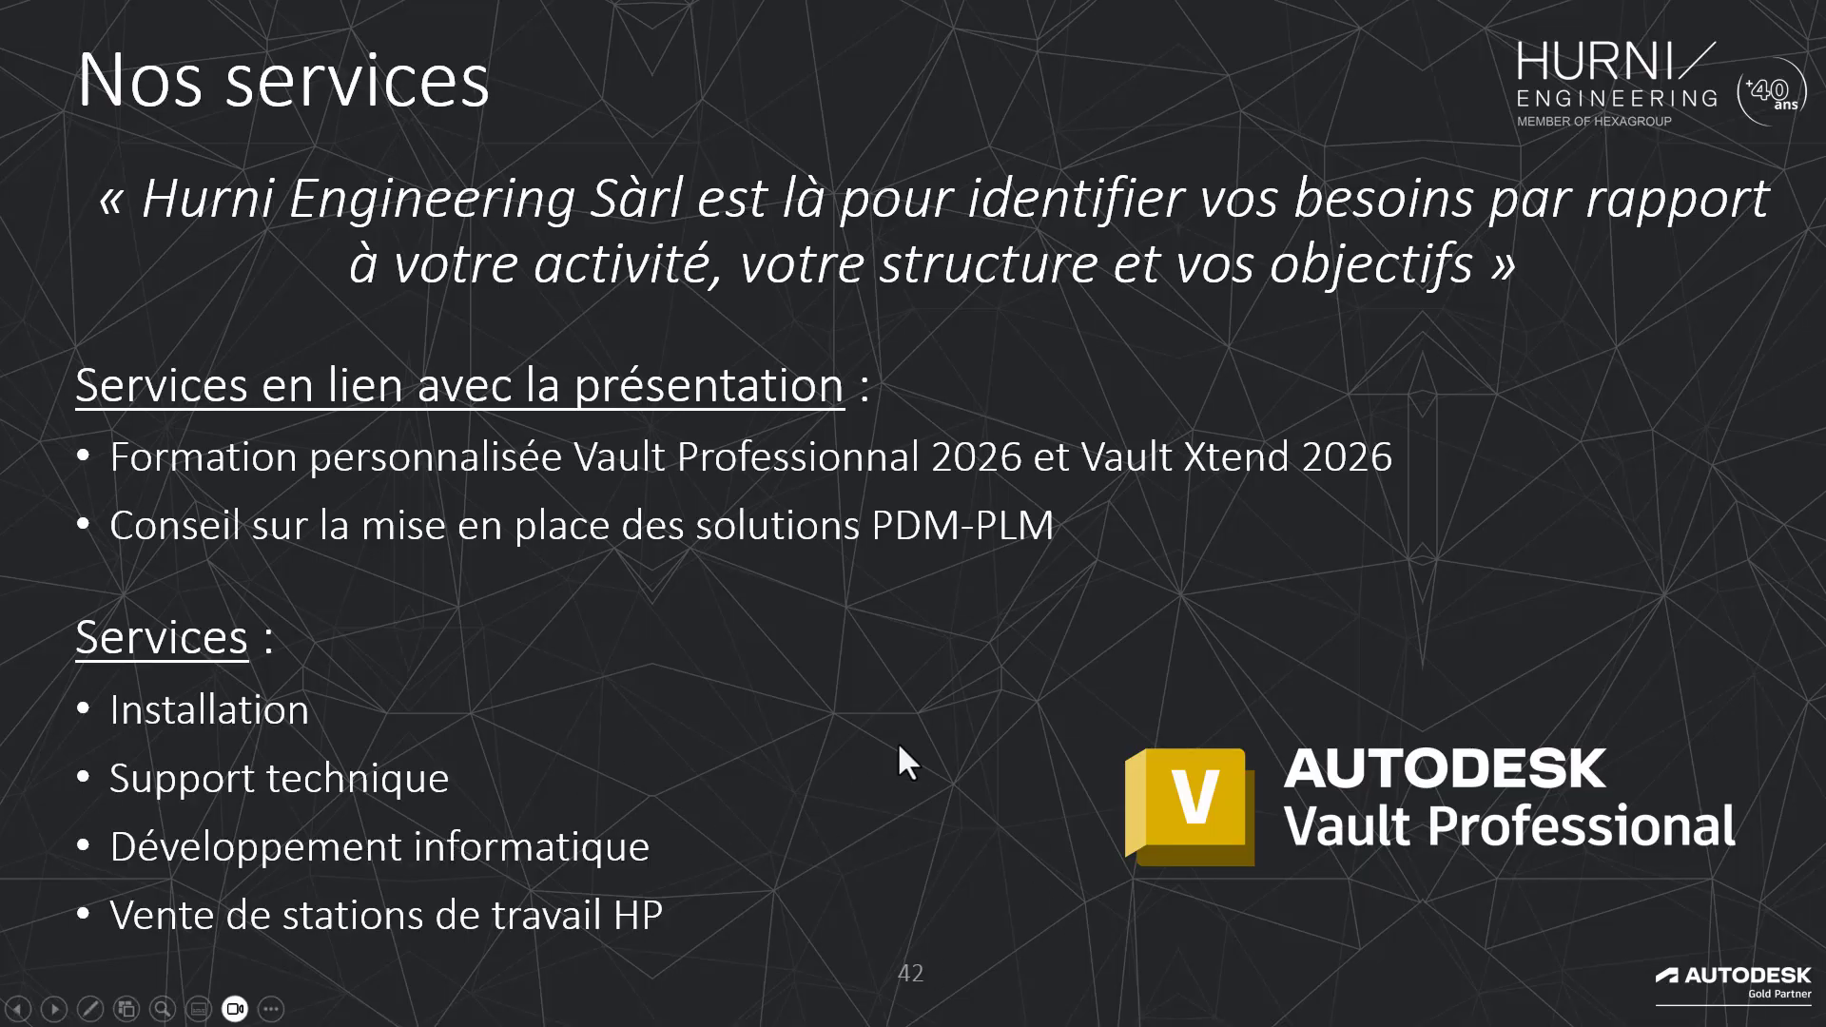